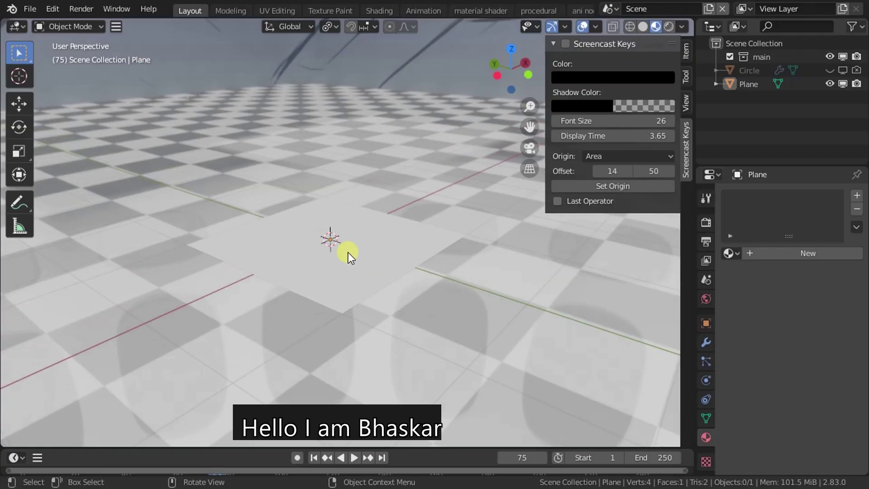
- Select the plane, switch to the material shader workspace and view it from the top
middle_drag(346, 251, 355, 330)
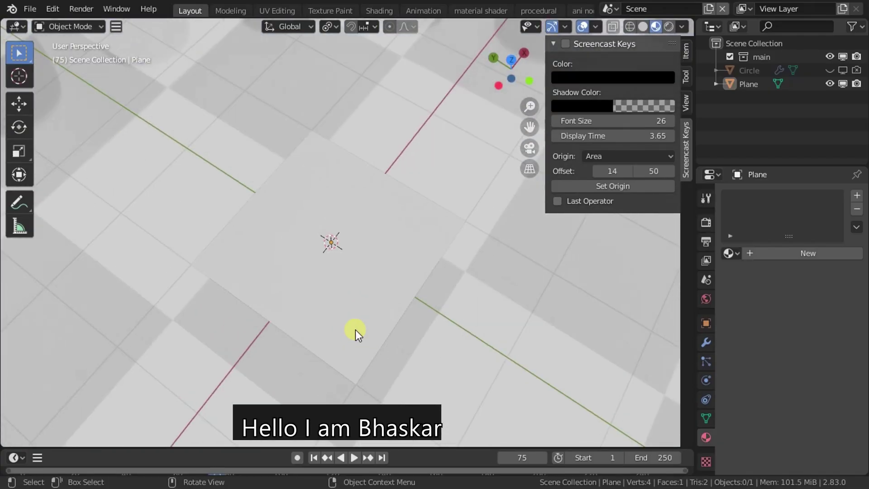
click(354, 330)
click(458, 12)
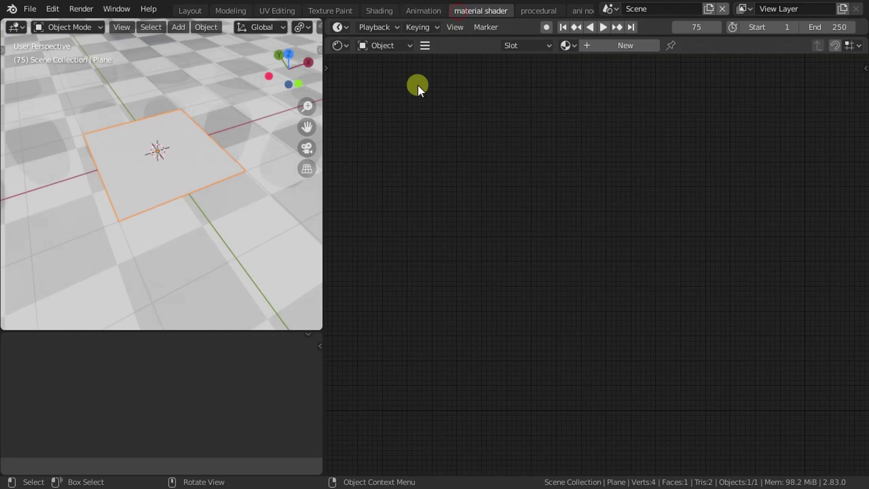
key(KP_7)
- Enlarge the 3D viewport, centre the plane in it and hide the navigation gizmo
scroll(139, 227, up, 5)
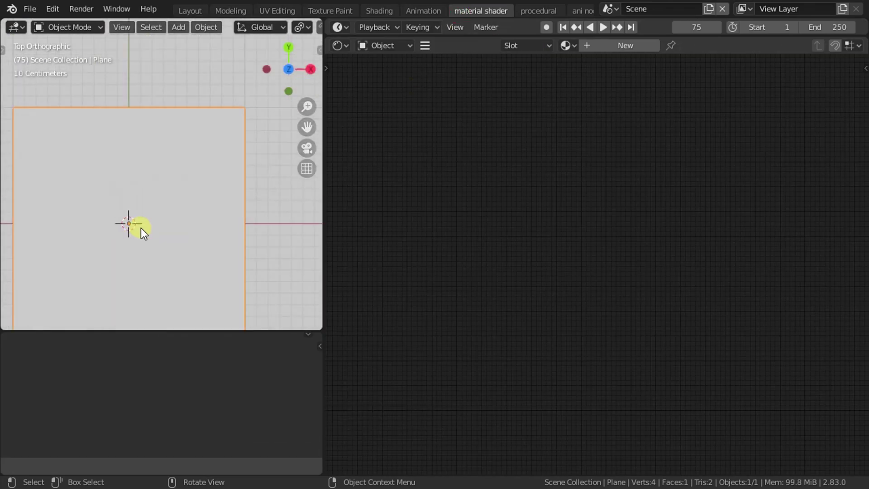
shift+middle_drag(141, 227, 178, 180)
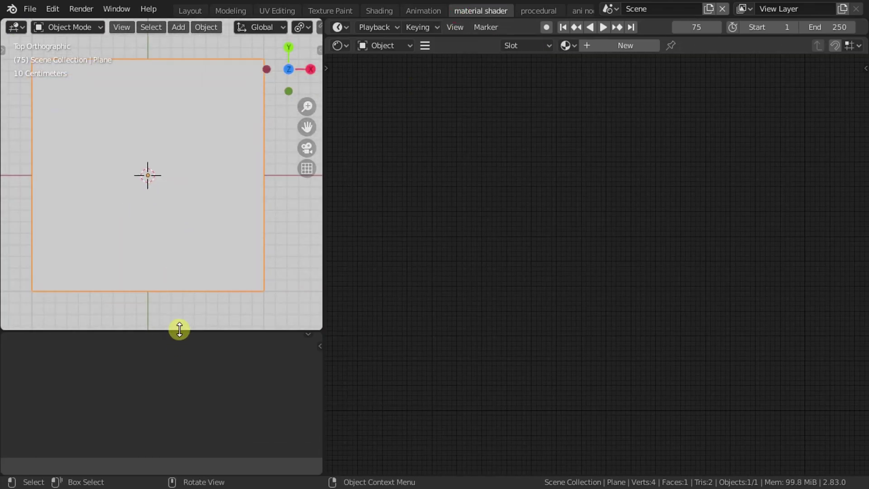
drag(179, 329, 176, 414)
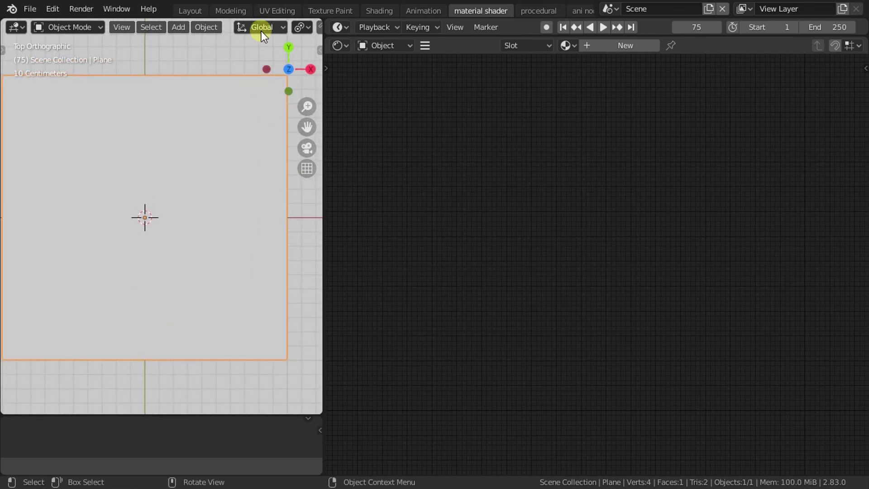
scroll(262, 31, down, 5)
click(295, 25)
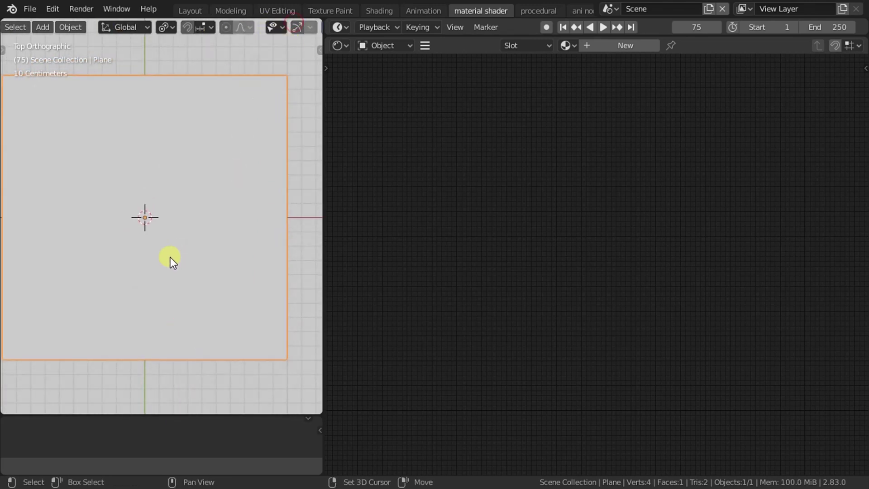
shift+middle_drag(170, 257, 192, 256)
- Give the plane a new material and frame its Principled BSDF and Material Output nodes
click(587, 47)
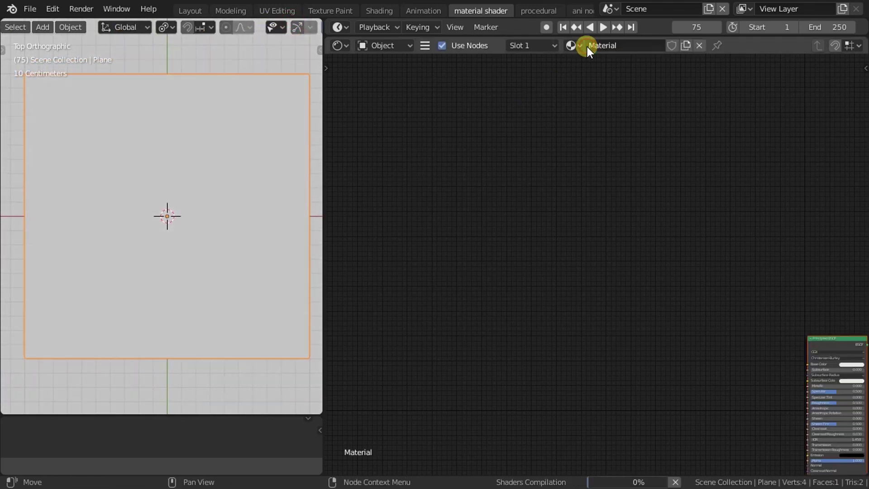
mouse_move(791, 457)
middle_down()
mouse_move(730, 303)
mouse_move(553, 316)
middle_up()
scroll(729, 303, up, 2)
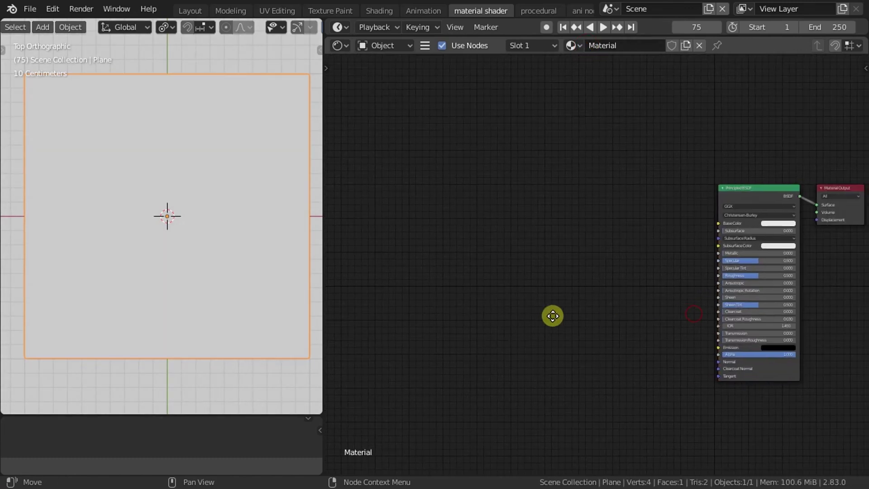
- Add a Texture Coordinate node and link its Object output to Base Color
key(shift+a)
click(514, 332)
text(tex)
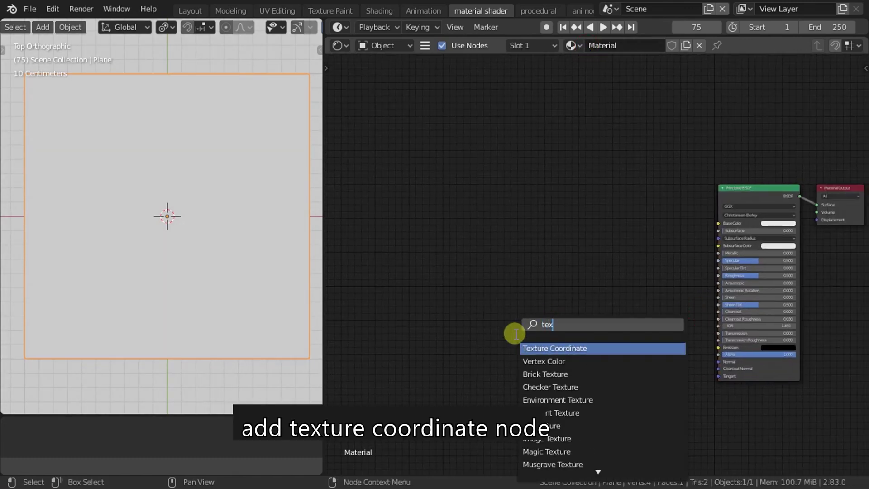
click(524, 348)
click(355, 282)
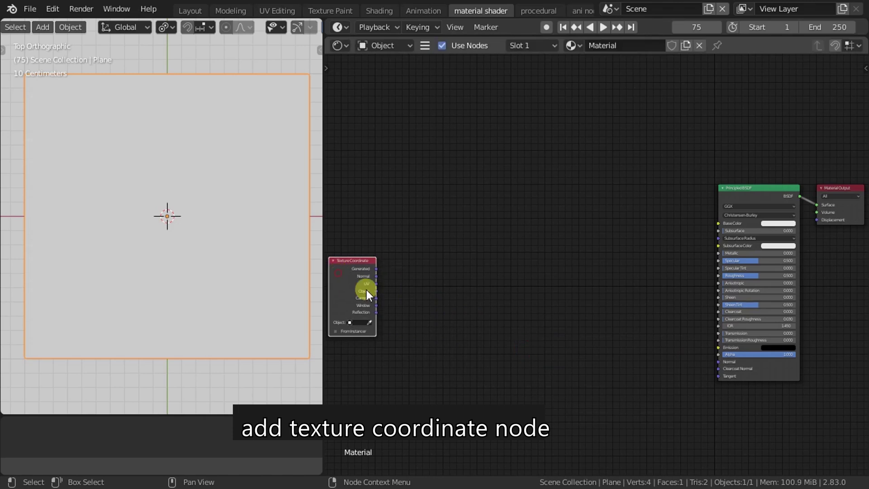
mouse_move(376, 290)
mouse_down()
mouse_move(697, 248)
mouse_move(716, 225)
mouse_up()
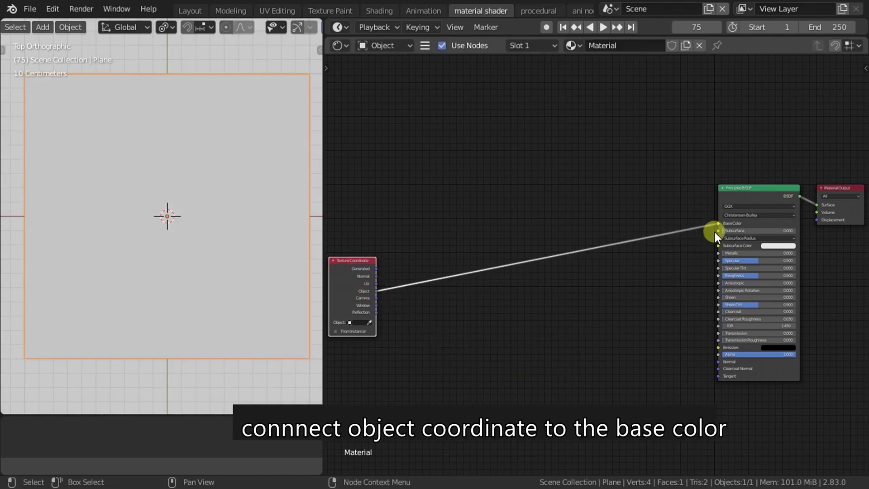
scroll(693, 267, up, 2)
drag(815, 261, 713, 263)
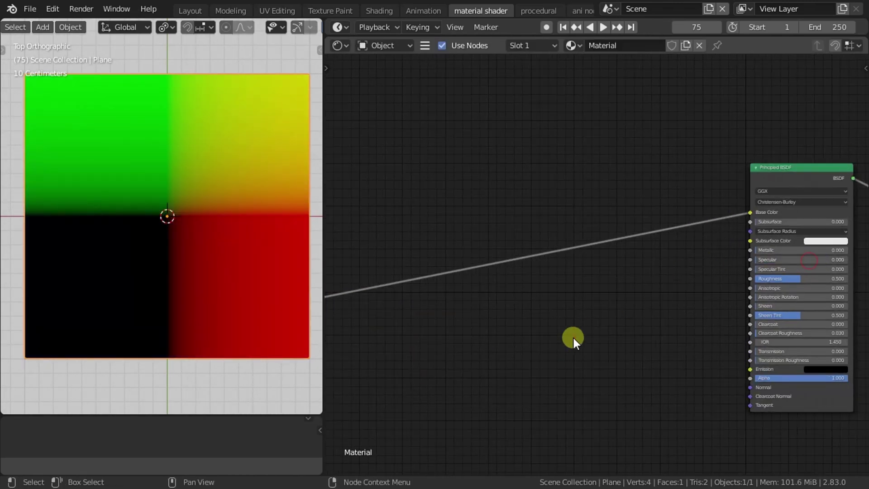
- Insert a Separate XYZ node onto that link so X drives Base Color
middle_drag(574, 338, 620, 324)
key(shift+a)
click(430, 360)
text(sepa)
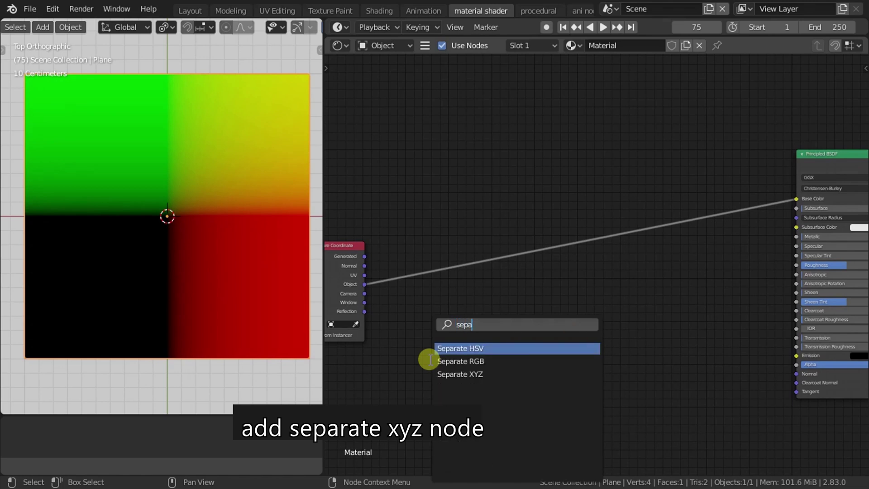
click(452, 374)
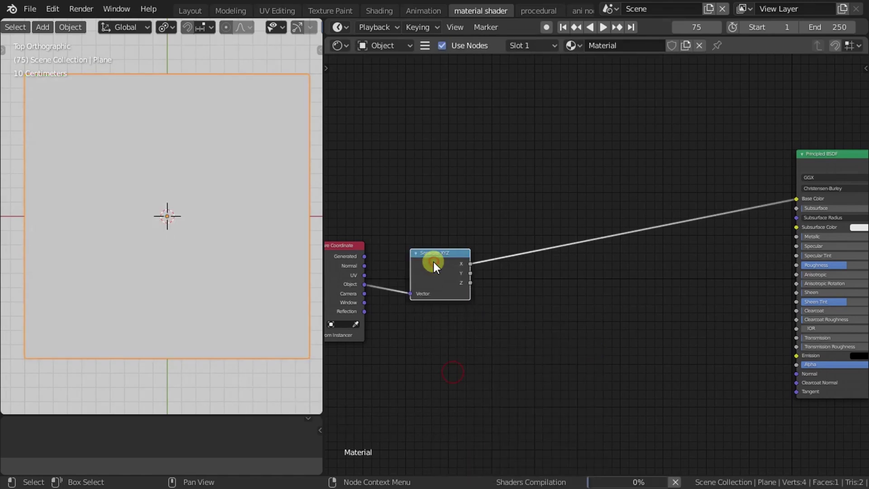
click(433, 262)
- Add a Math node set to Absolute after Separate XYZ's X output
key(shift+a)
click(466, 332)
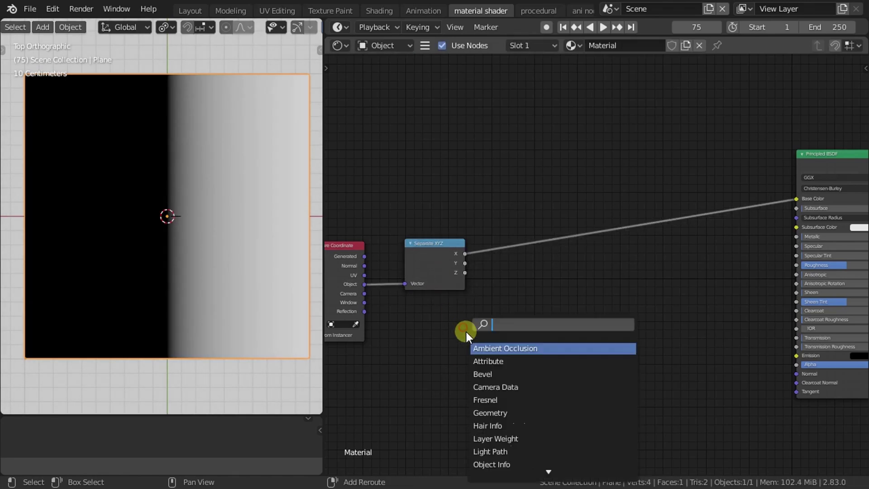
text(math)
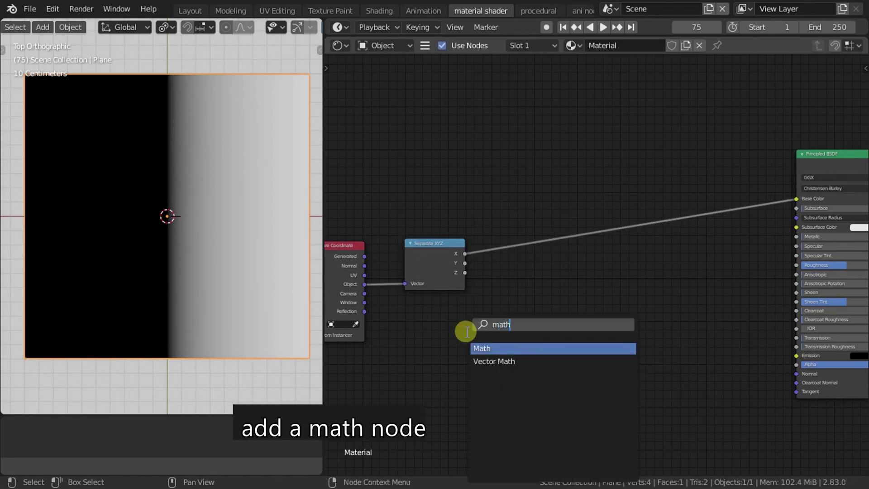
click(499, 347)
click(547, 273)
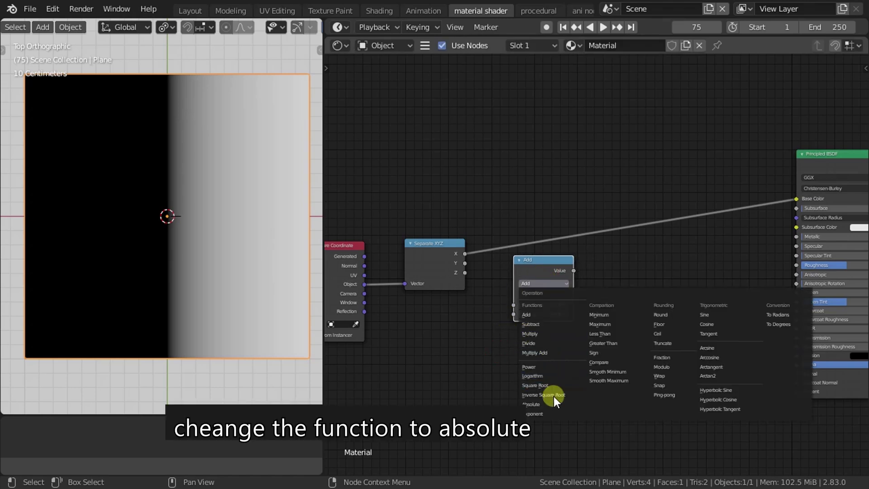
click(542, 404)
drag(542, 272, 510, 241)
scroll(545, 272, up, 1)
scroll(495, 240, up, 1)
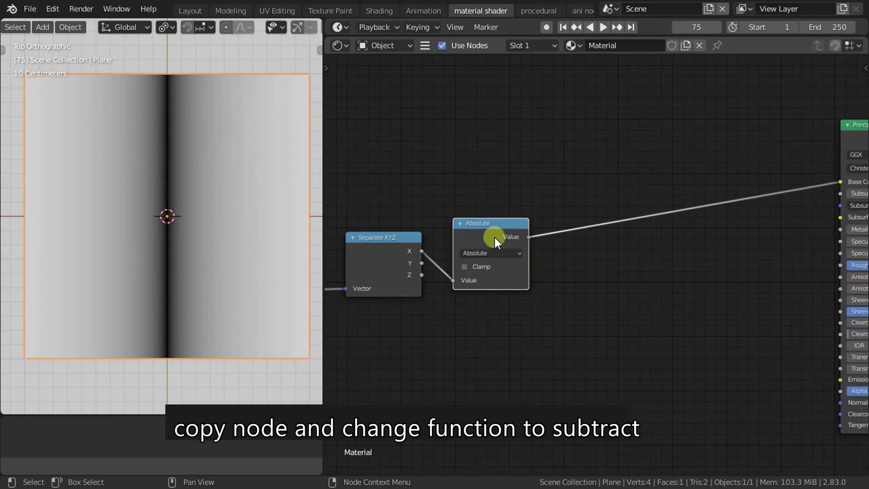
- Add a Subtract copy before Base Color, with Absolute feeding its second Value input
key(shift+d)
click(598, 293)
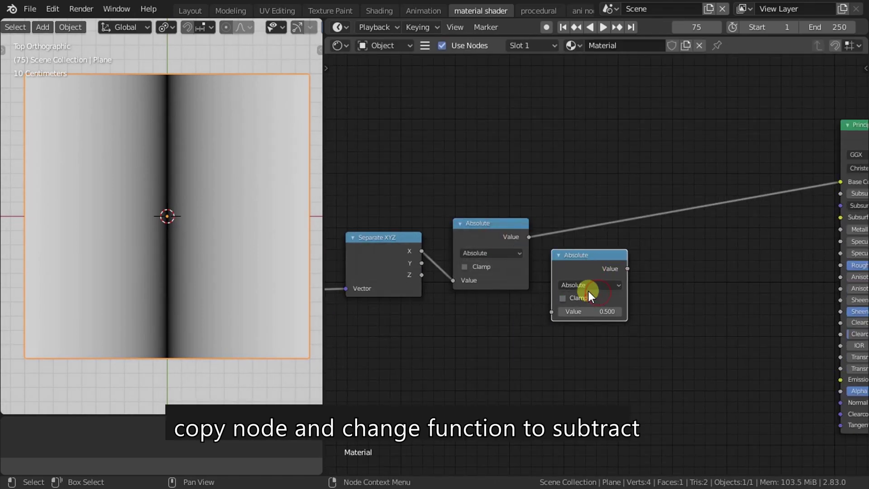
click(588, 286)
click(280, 336)
drag(567, 269, 572, 220)
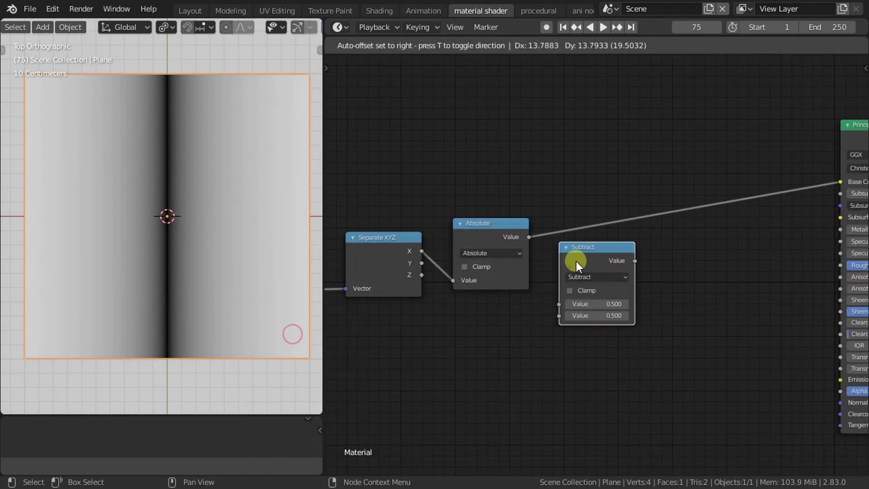
drag(572, 262, 571, 274)
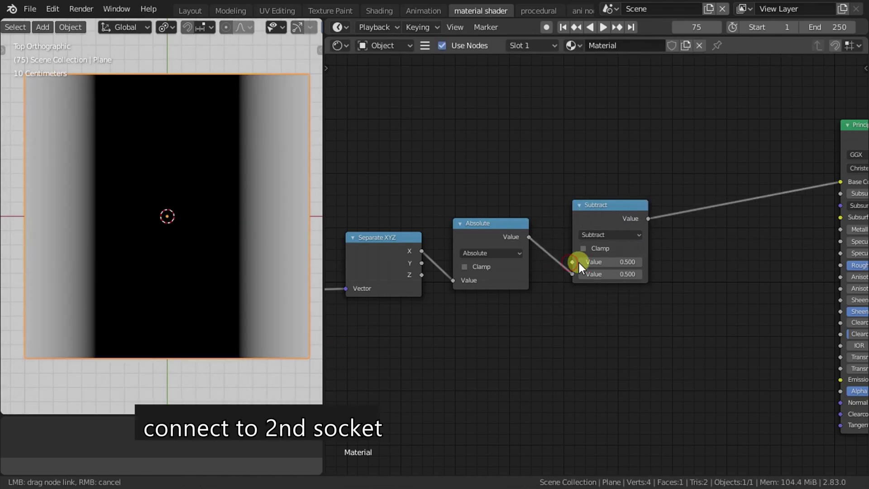
drag(609, 215, 591, 228)
mouse_move(494, 315)
mouse_down()
mouse_move(579, 229)
mouse_move(593, 141)
mouse_up()
- Duplicate the Absolute and Subtract pair below and feed it the Y coordinate
key(shift+d)
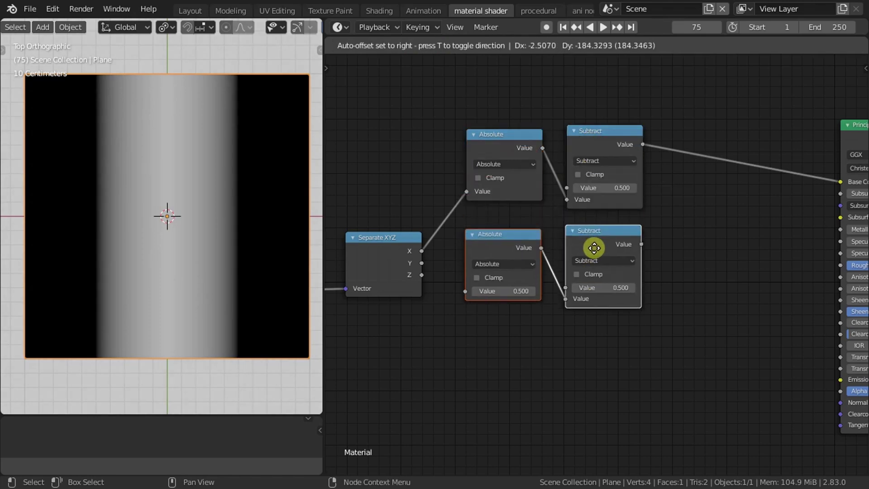
click(601, 262)
drag(422, 265, 475, 313)
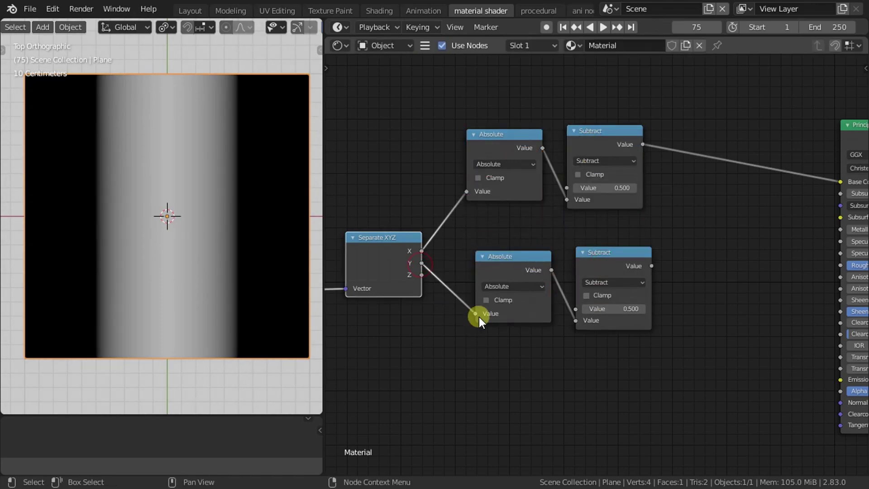
key(Home)
drag(642, 135, 707, 228)
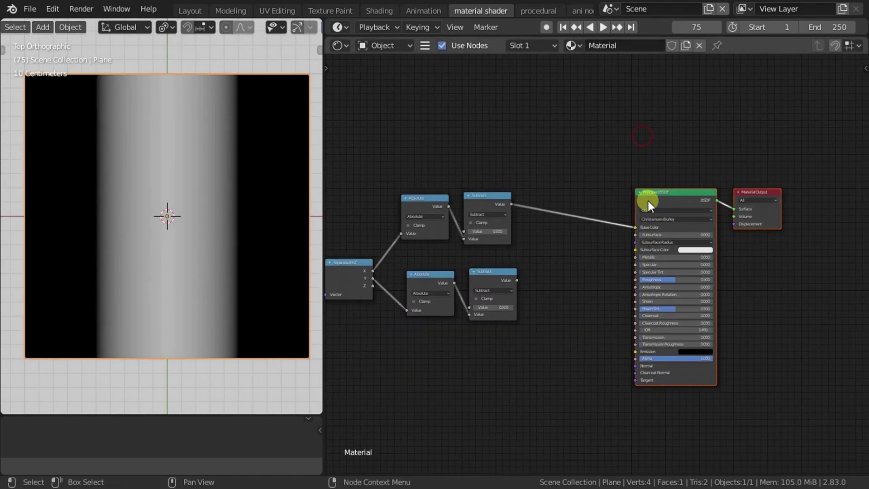
scroll(612, 213, up, 2)
- Add another Math node taking both Subtract outputs as its inputs
click(446, 173)
key(shift+d)
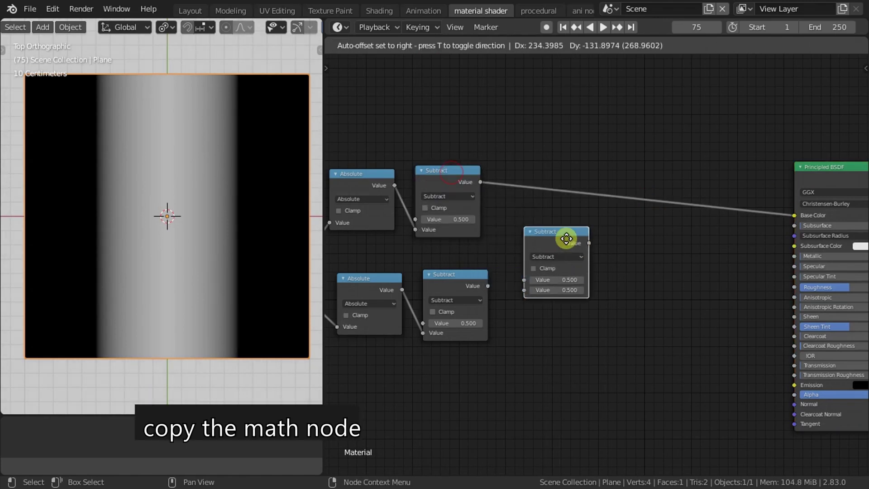
click(588, 249)
drag(480, 182, 546, 281)
drag(571, 248, 557, 216)
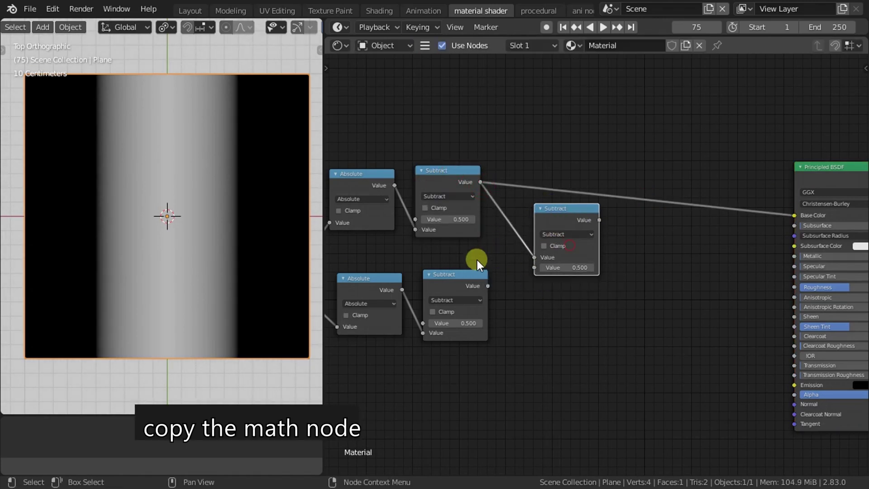
drag(487, 285, 528, 263)
- Set that node to Smooth Minimum and link its Value output to Base Color
click(558, 235)
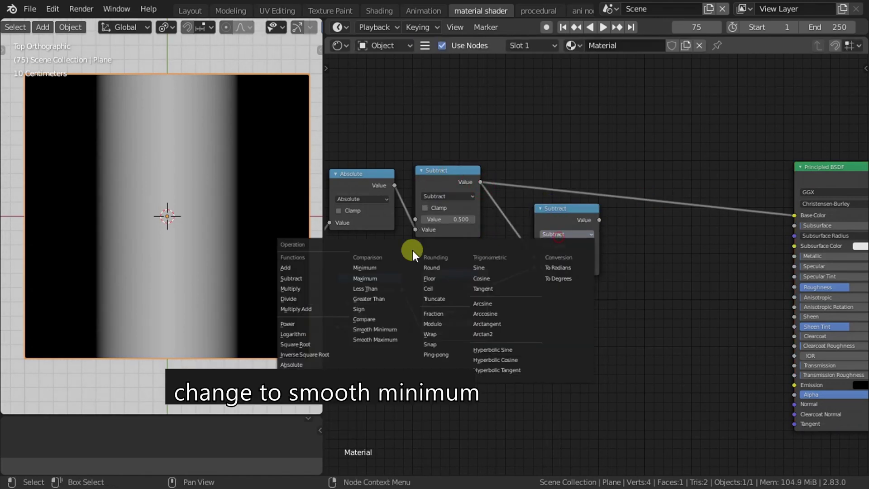
click(390, 278)
click(550, 235)
click(379, 330)
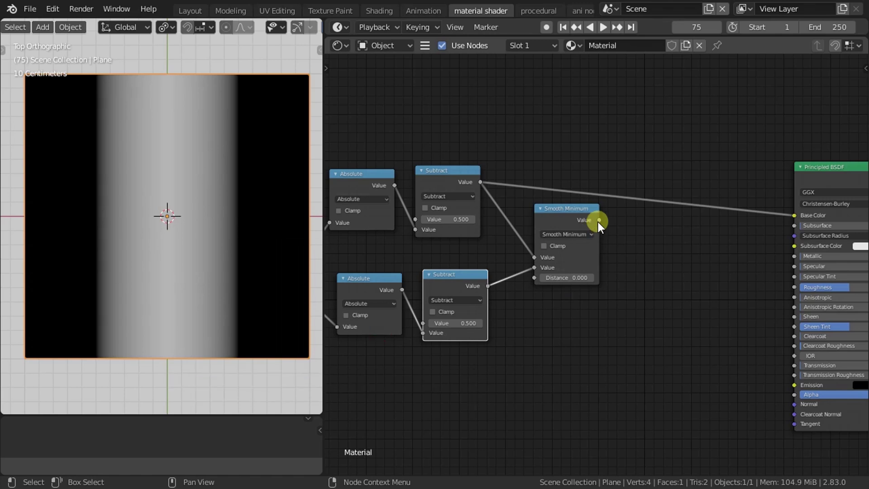
mouse_move(598, 220)
mouse_down()
mouse_move(739, 230)
mouse_move(794, 216)
mouse_up()
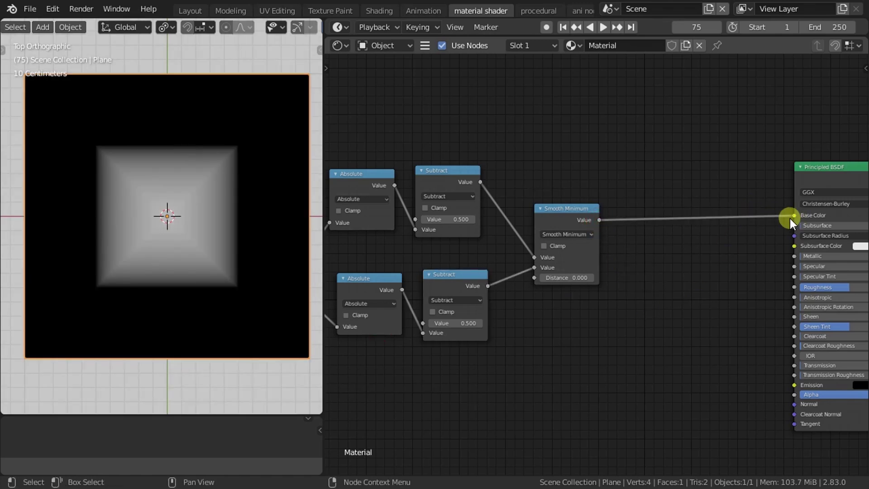
- Connect Smooth Minimum to Base Color, set Distance to 0.1 and the upper Subtract to 0.05
middle_drag(577, 304, 645, 288)
scroll(644, 289, up, 3)
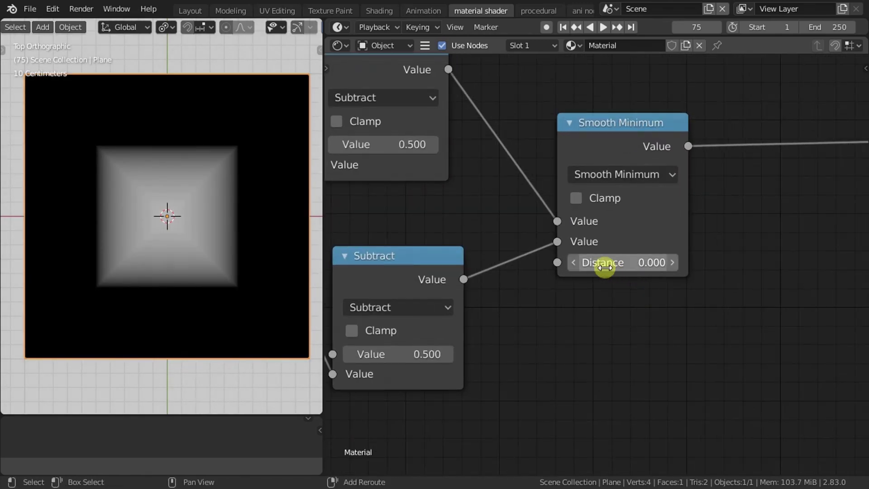
drag(605, 262, 615, 267)
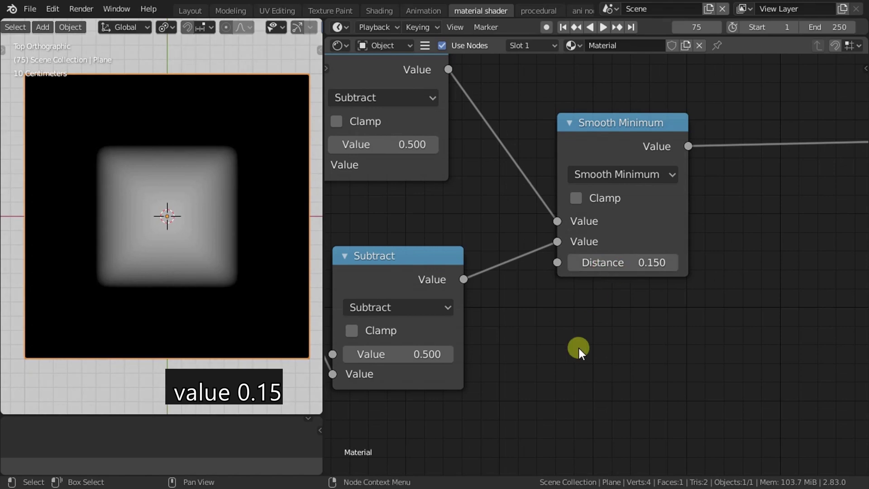
scroll(493, 346, down, 3)
scroll(579, 323, up, 1)
scroll(498, 230, up, 2)
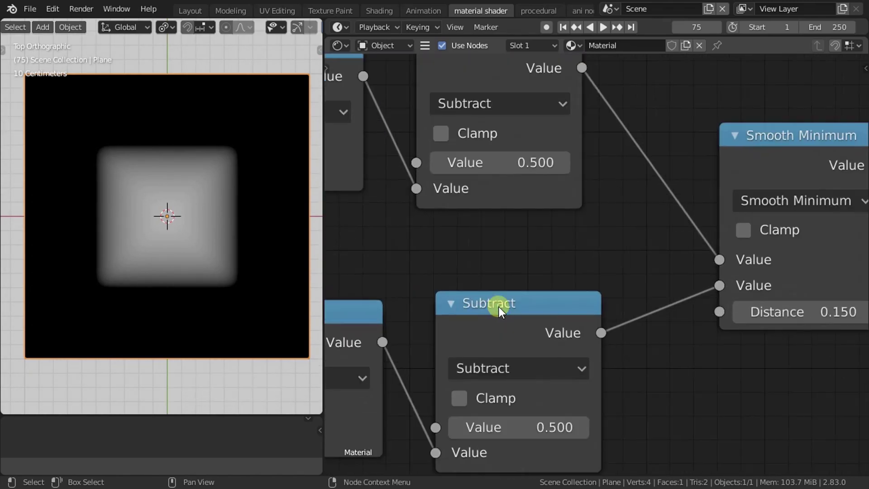
text(.)
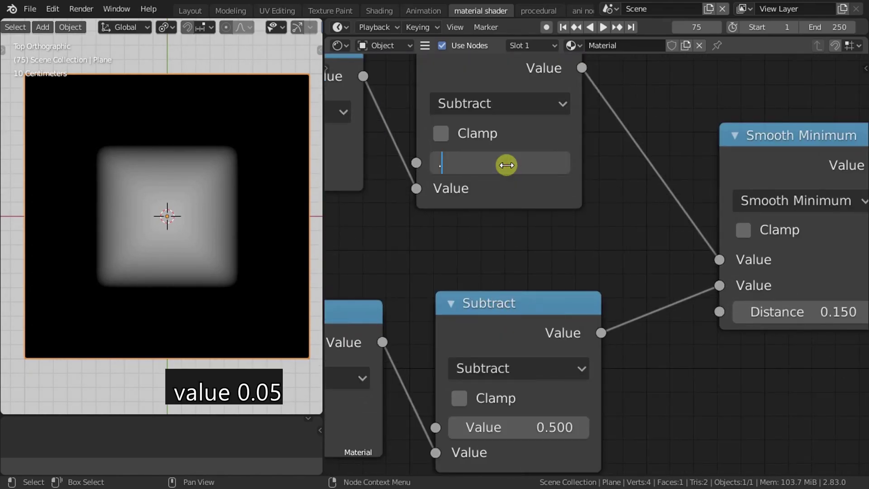
key(Return)
- Set the lower Subtract value to 0.3
middle_drag(596, 277, 572, 194)
scroll(571, 194, down, 1)
scroll(523, 273, up, 1)
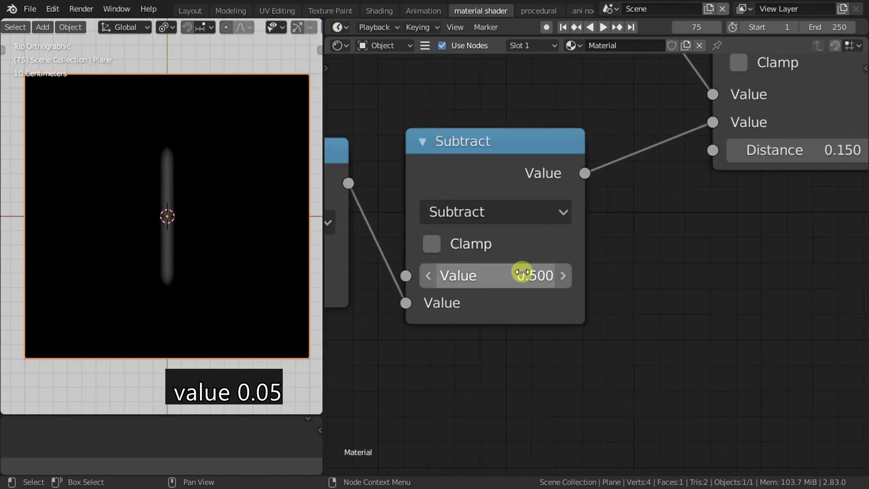
click(514, 281)
text(.1)
key(Return)
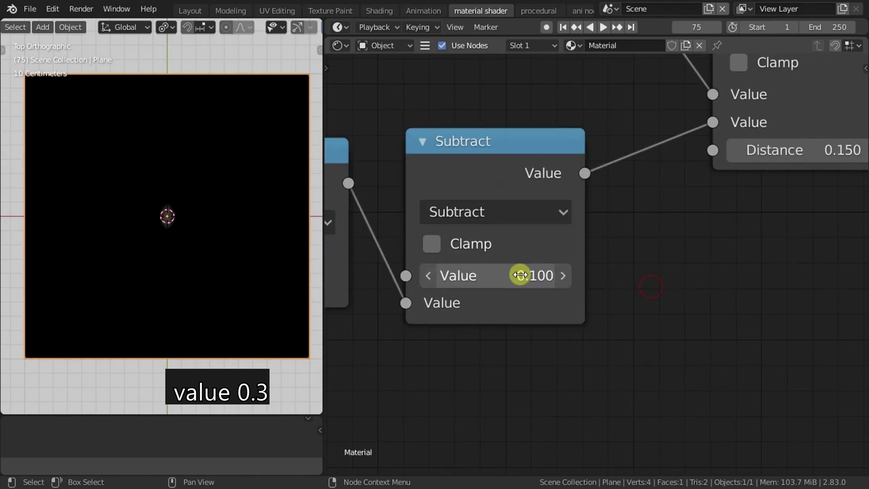
click(520, 275)
text(.3)
key(Return)
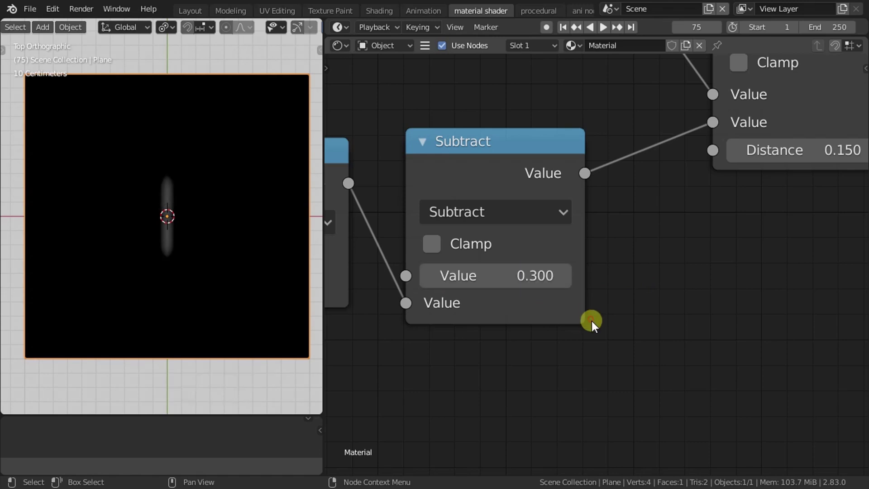
- Nudge the Smooth Minimum node left and check the thin vertical stitch
scroll(172, 237, up, 5)
scroll(172, 237, down, 4)
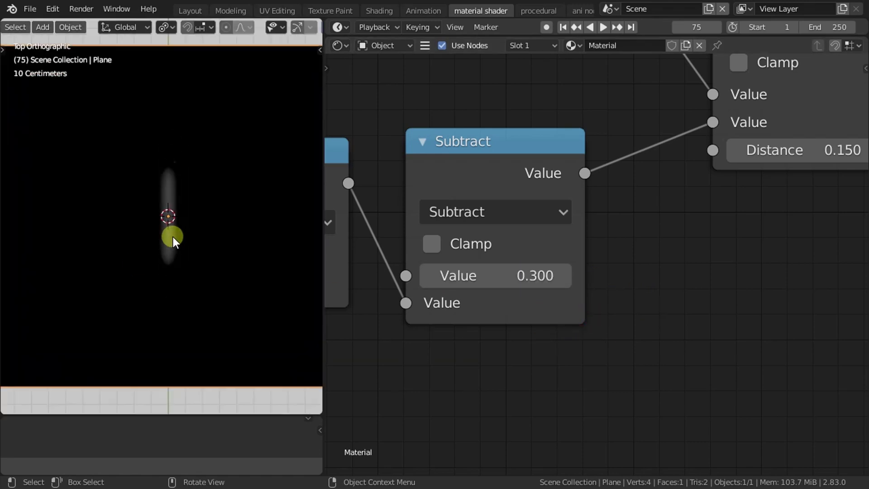
scroll(173, 237, down, 2)
scroll(674, 300, down, 3)
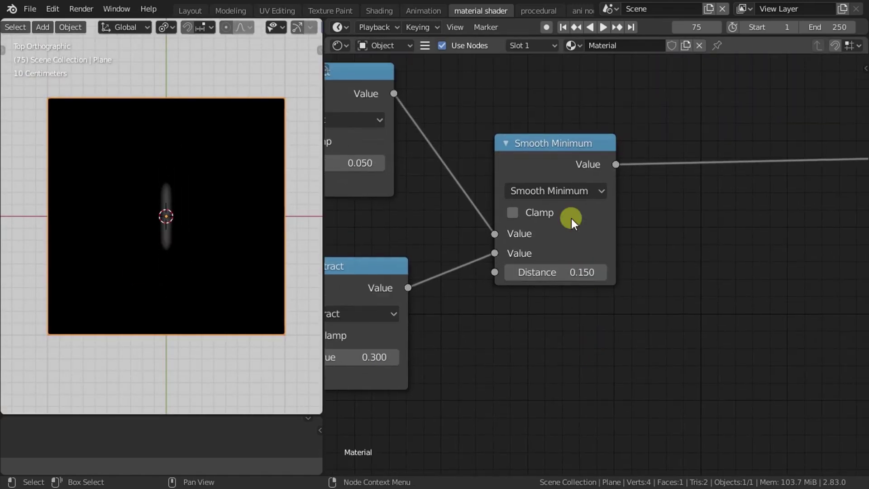
drag(558, 154, 542, 151)
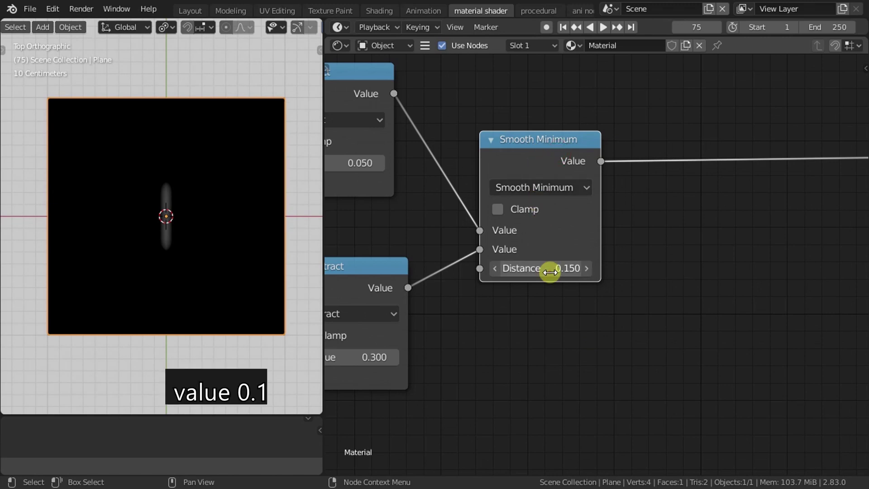
scroll(205, 230, up, 5)
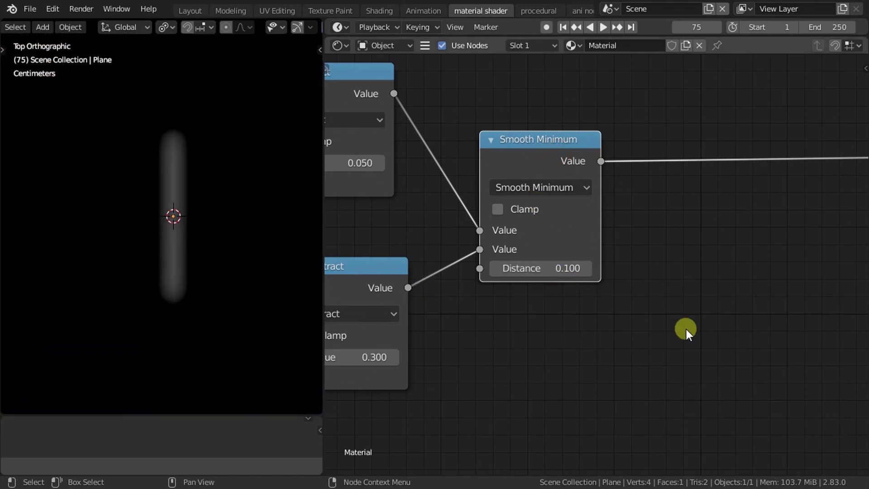
scroll(533, 222, down, 1)
key(shift+a)
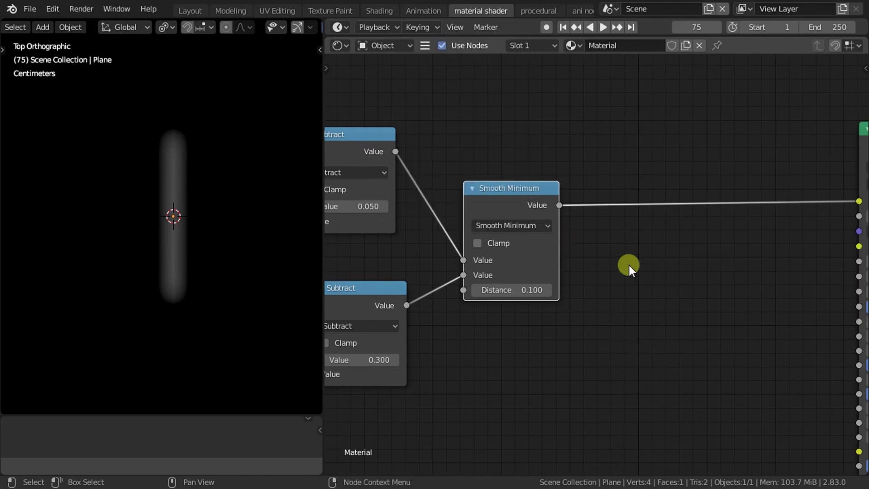
- Duplicate Smooth Minimum as a Multiply node with value 4 inserted before Base Color
key(shift+d)
click(673, 273)
click(672, 299)
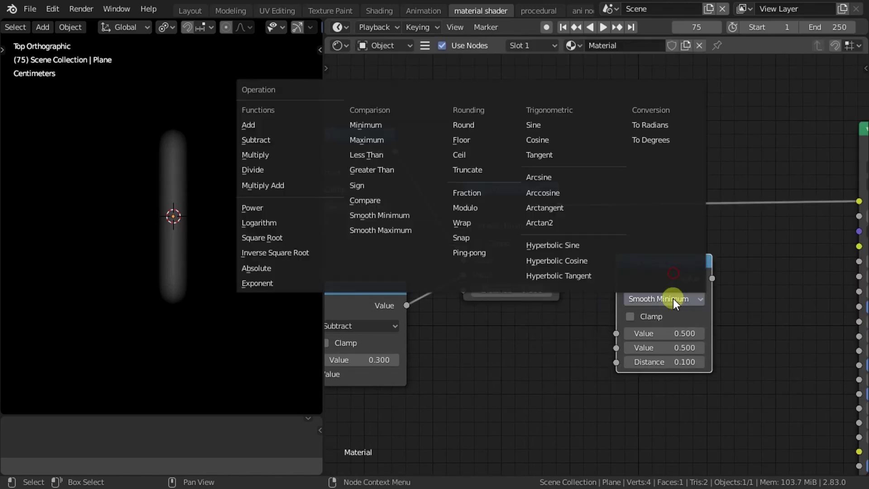
click(276, 153)
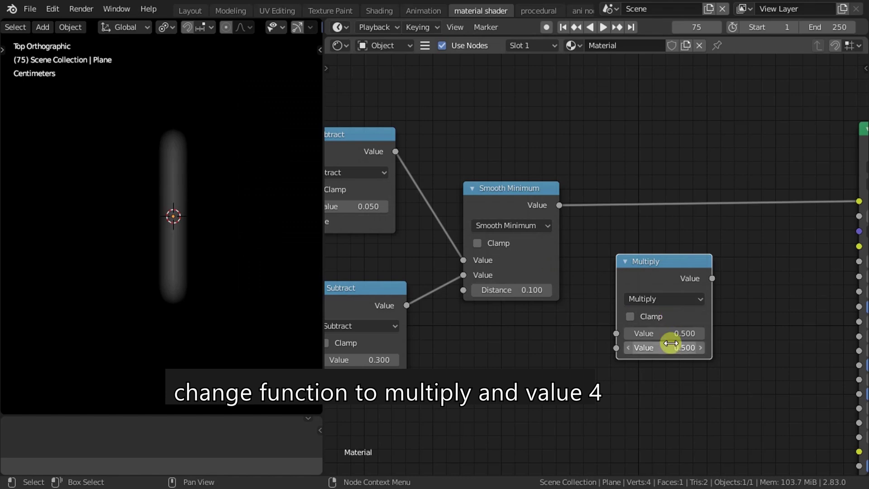
click(664, 347)
text(4.000)
drag(641, 263, 634, 194)
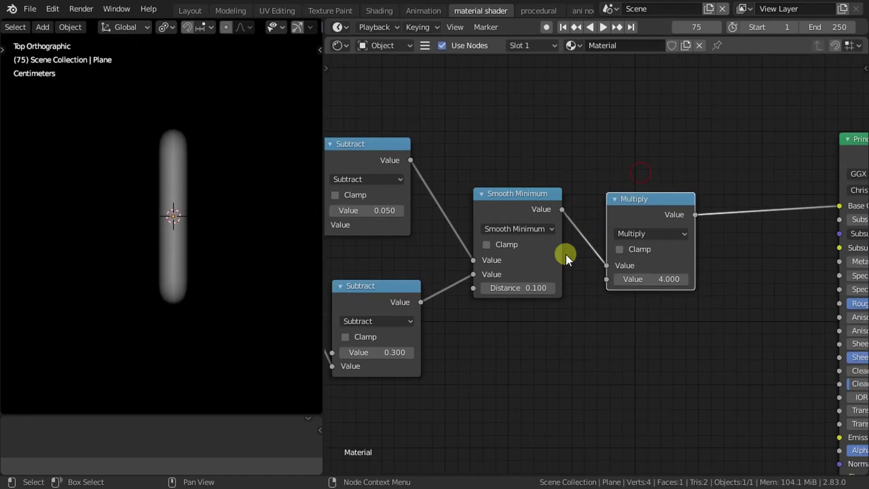
scroll(565, 254, down, 4)
- Move the Texture Coordinate node well to the left of the stitch nodes
scroll(118, 267, down, 3)
ctrl+scroll(491, 333, up, 1)
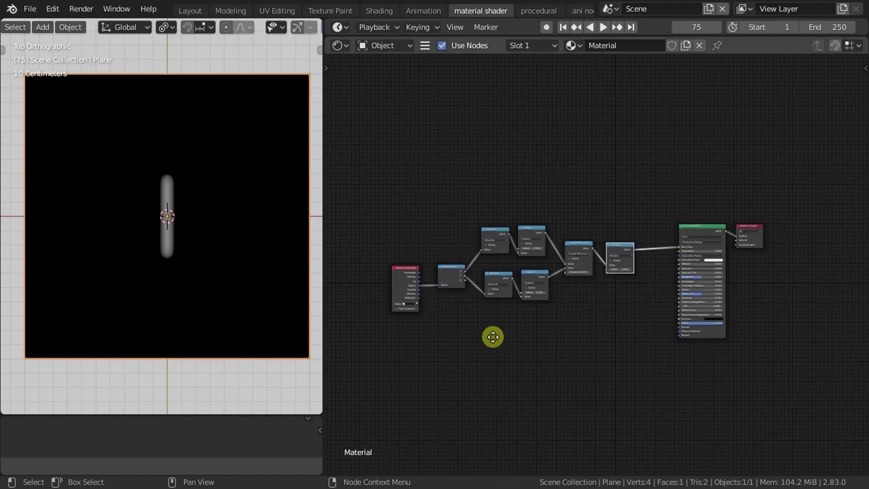
ctrl+scroll(516, 344, up, 2)
scroll(530, 349, up, 1)
drag(500, 281, 443, 267)
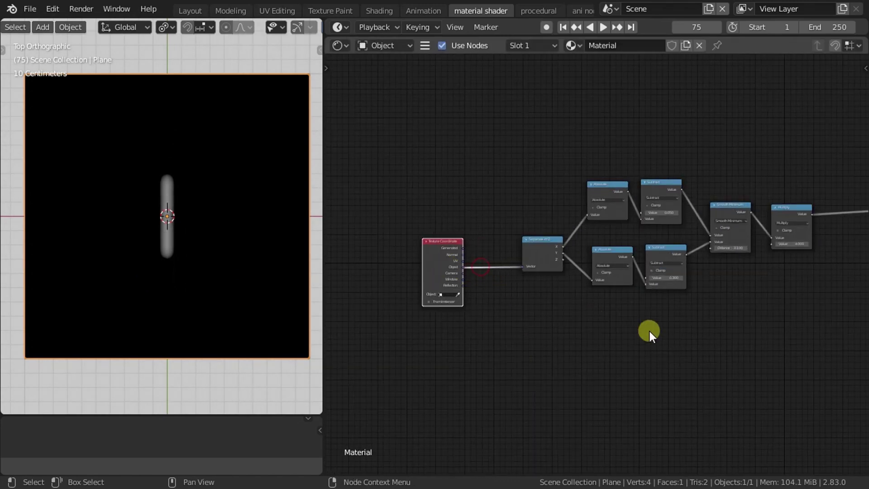
middle_drag(650, 331, 617, 331)
drag(395, 272, 335, 272)
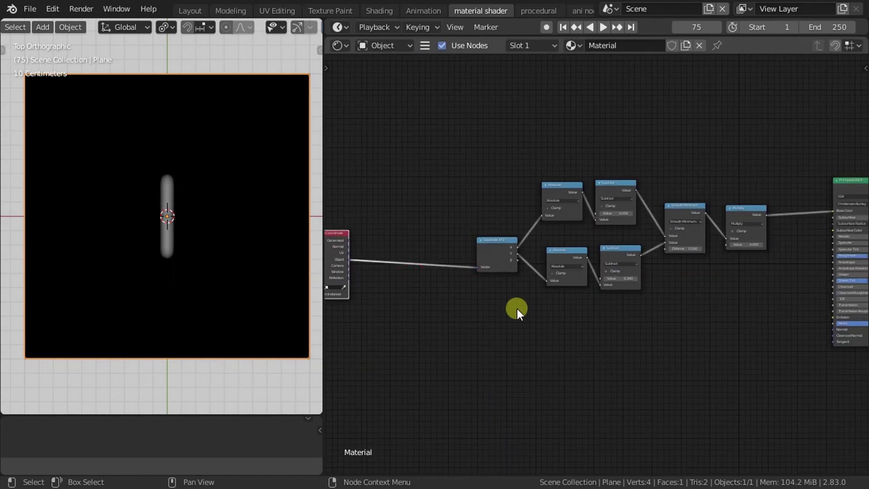
ctrl+scroll(517, 309, up, 3)
drag(414, 256, 372, 256)
ctrl+scroll(631, 357, down, 3)
scroll(630, 358, down, 1)
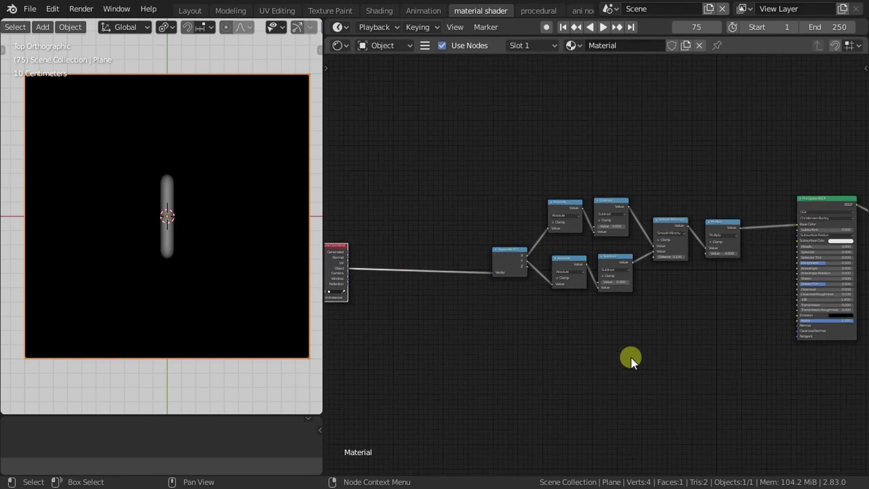
scroll(568, 363, up, 2)
- Wrap the Separate XYZ through Multiply nodes in a Frame
drag(428, 359, 742, 175)
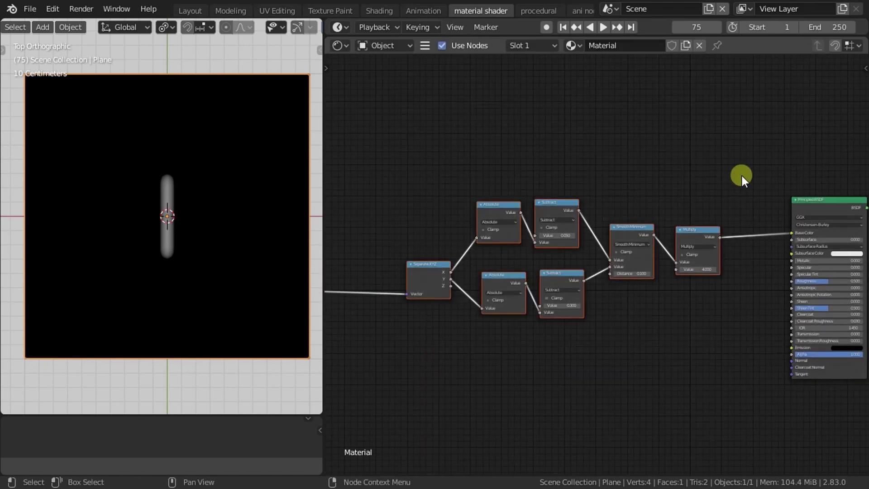
key(ctrl+j)
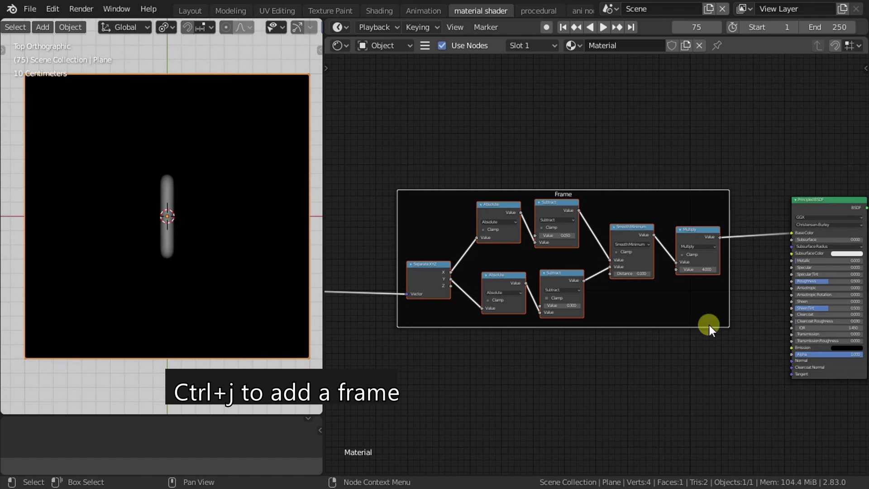
click(704, 348)
scroll(623, 371, down, 2)
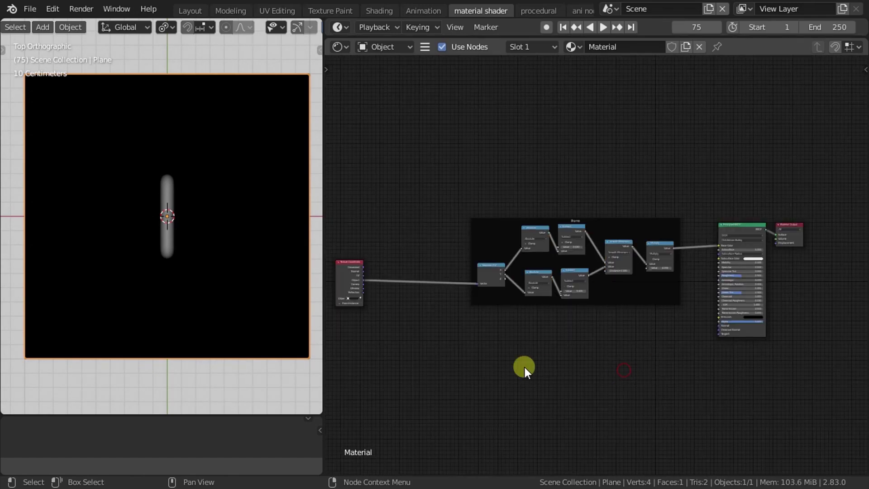
scroll(455, 379, up, 2)
scroll(514, 378, up, 1)
scroll(488, 382, up, 2)
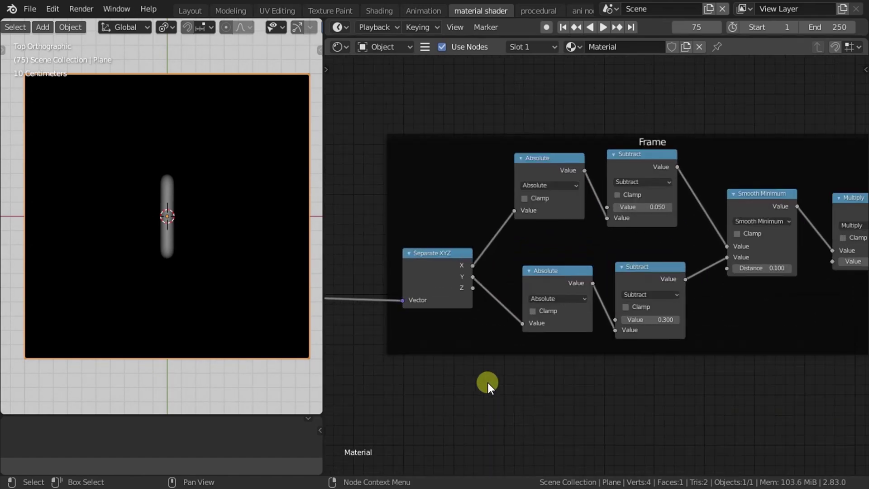
scroll(487, 382, down, 2)
scroll(471, 380, down, 1)
middle_drag(465, 388, 517, 397)
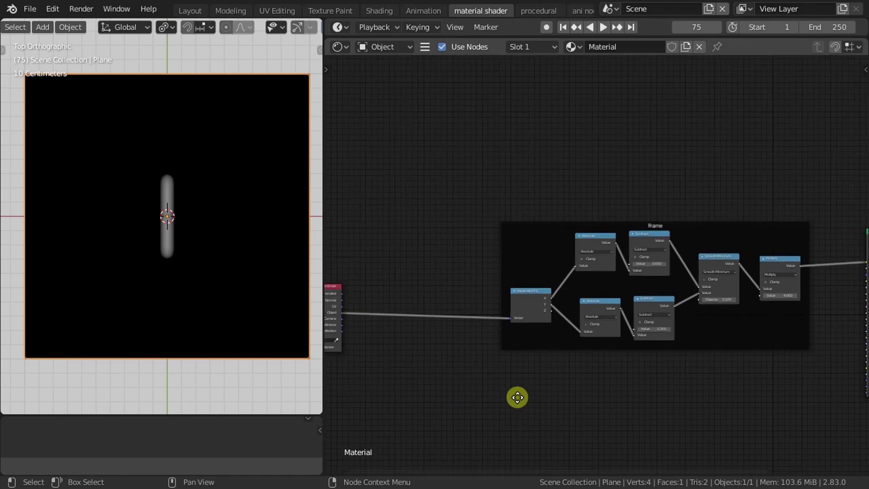
scroll(516, 393, up, 1)
- Add a new Separate XYZ node onto the Texture Coordinate link
key(shift+a)
click(398, 405)
text(se)
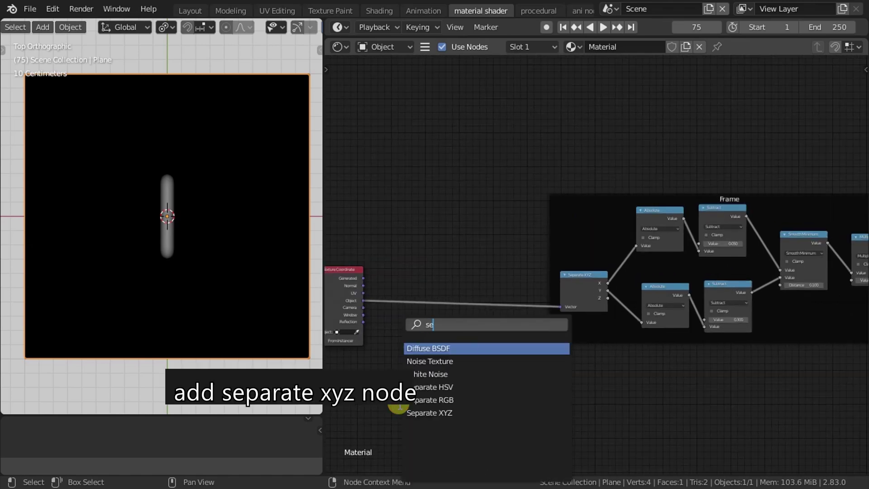
text(pa)
click(442, 373)
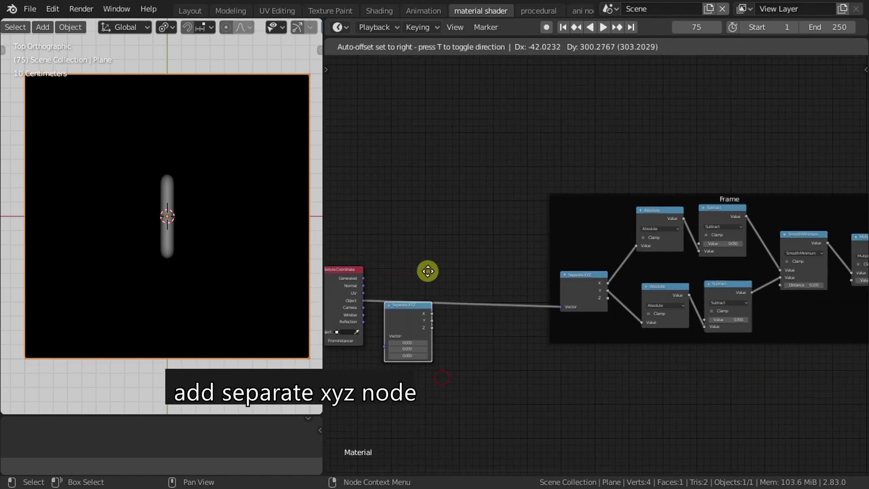
click(409, 308)
middle_drag(415, 340, 448, 338)
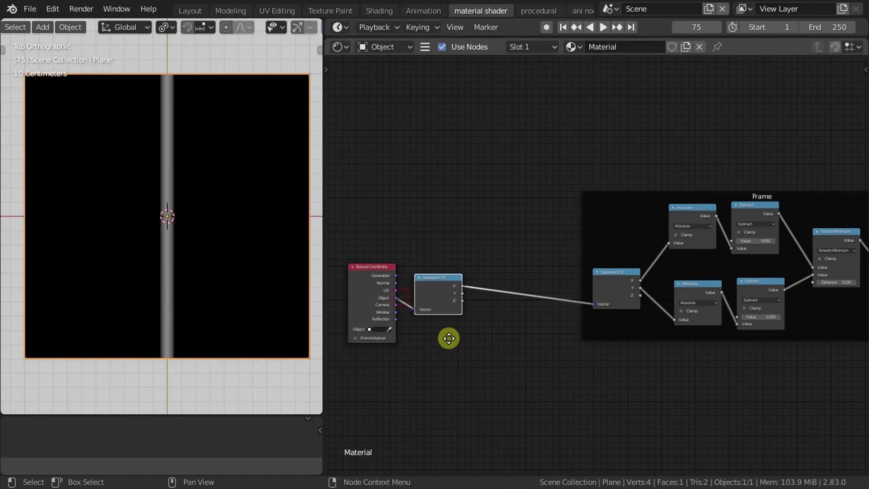
- Insert a Combine XYZ node between the two Separate XYZ nodes, passing only X
key(shift+a)
click(452, 360)
text(com)
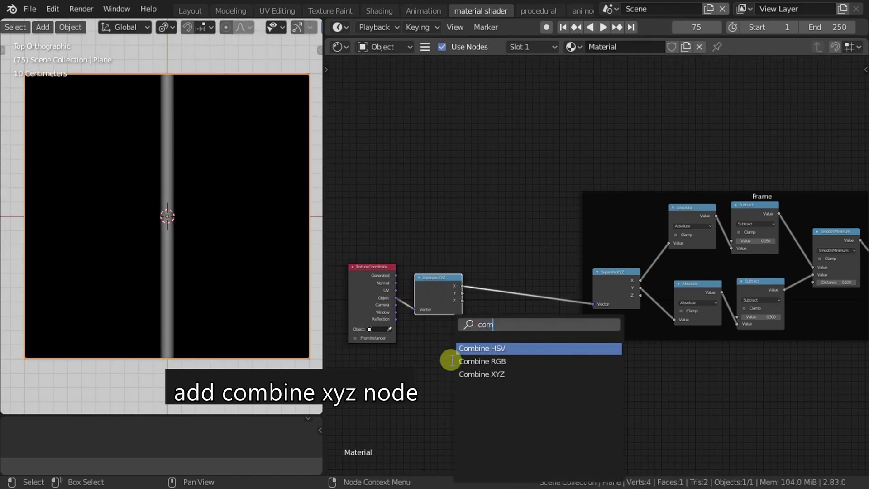
click(469, 373)
click(542, 284)
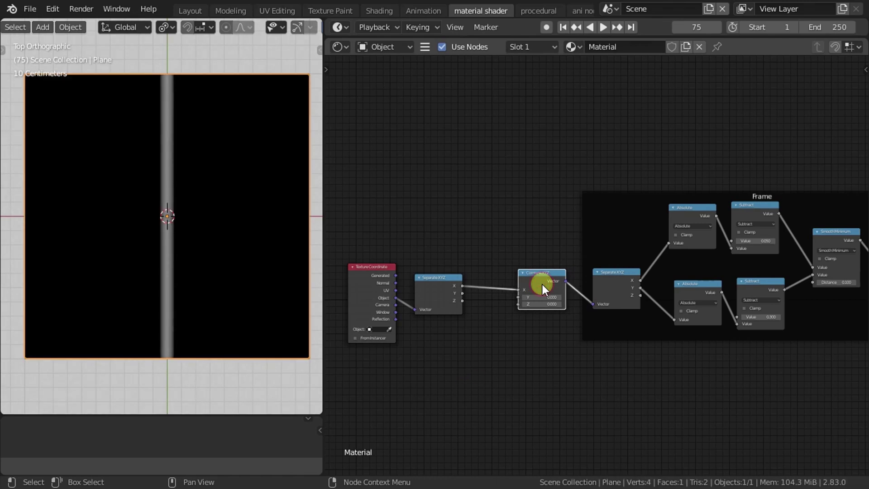
scroll(534, 289, up, 2)
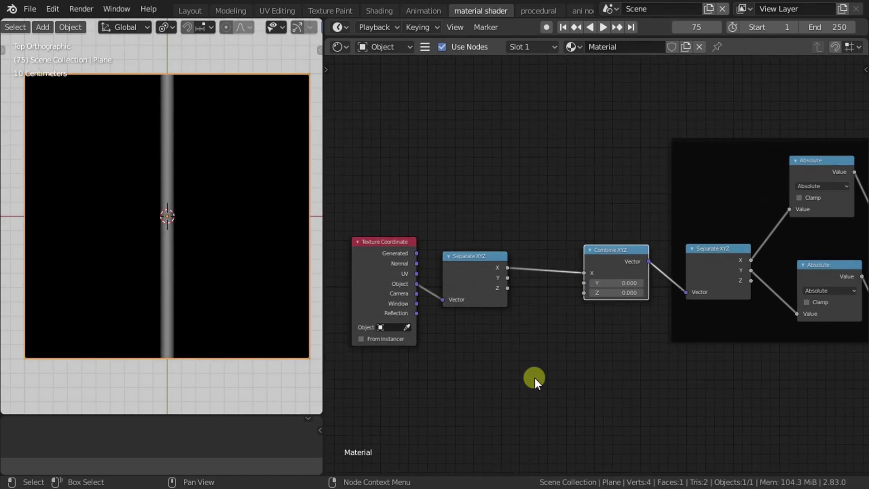
- Add a Math node above Separate XYZ and set its operation to Ping-pong
key(shift+a)
click(533, 381)
text(math)
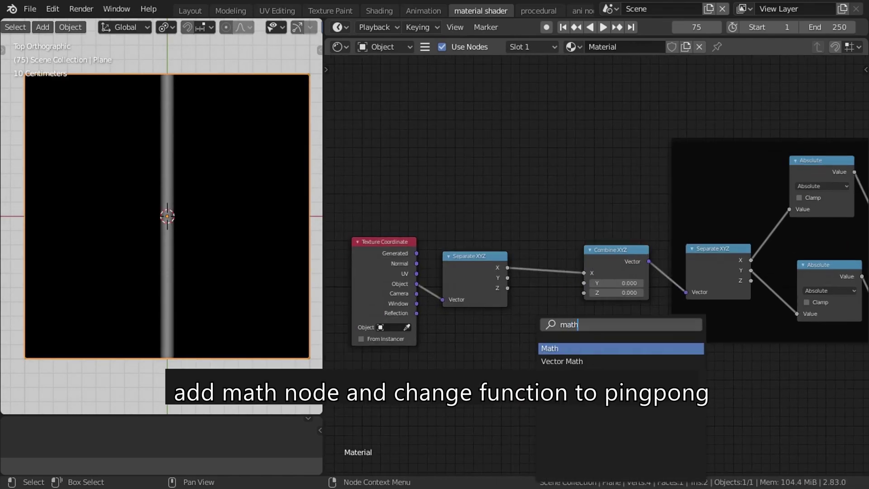
click(547, 350)
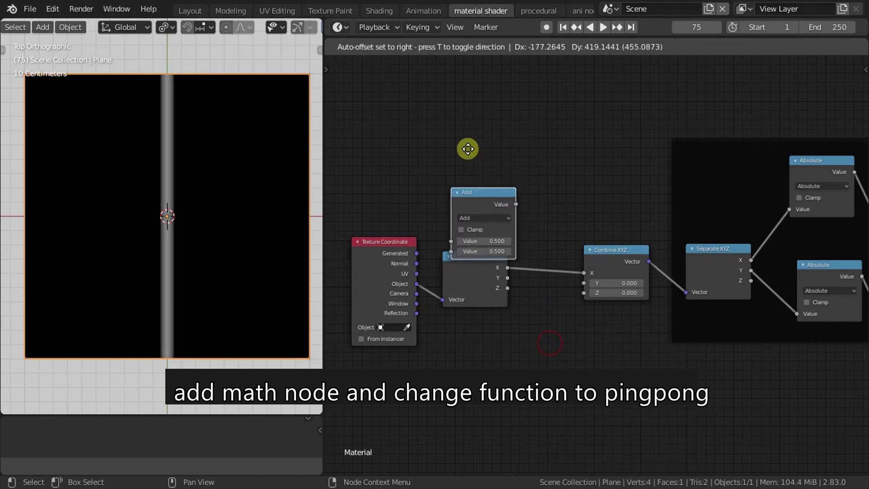
click(462, 136)
scroll(531, 150, up, 3)
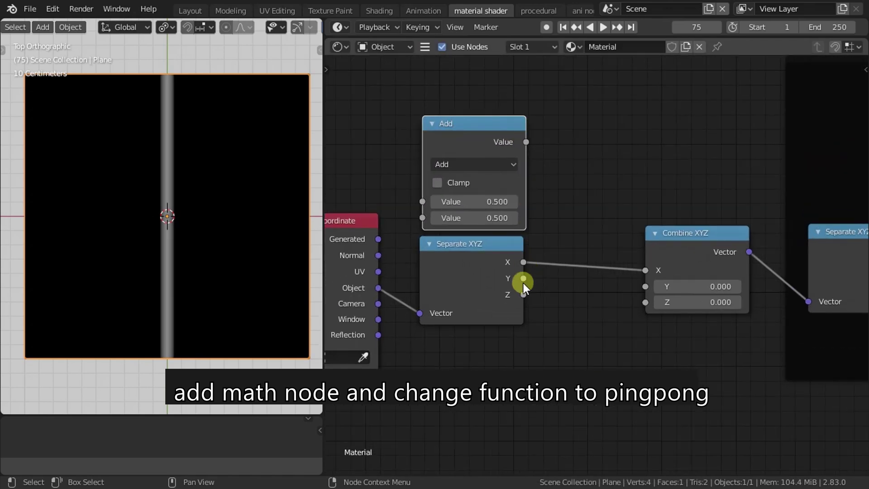
click(466, 160)
click(606, 358)
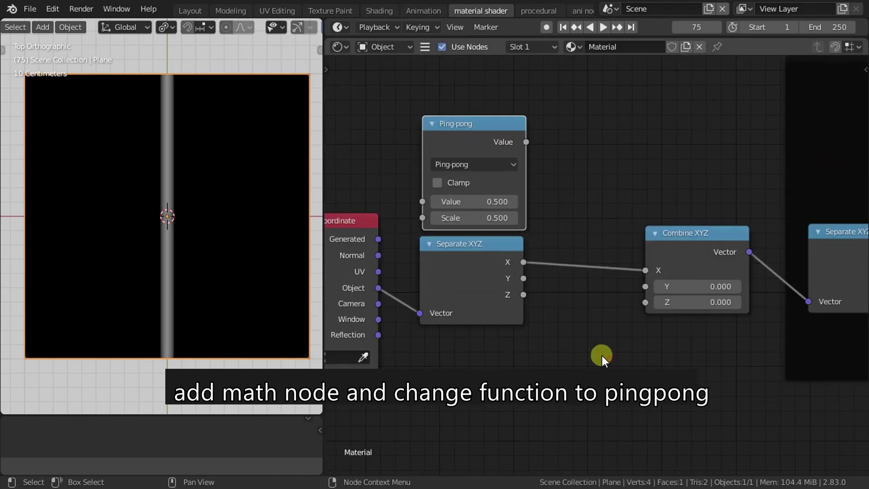
- Wire Separate XYZ Y through Ping-pong into Combine XYZ Y, moving Texture Coordinate far left
drag(457, 126, 582, 116)
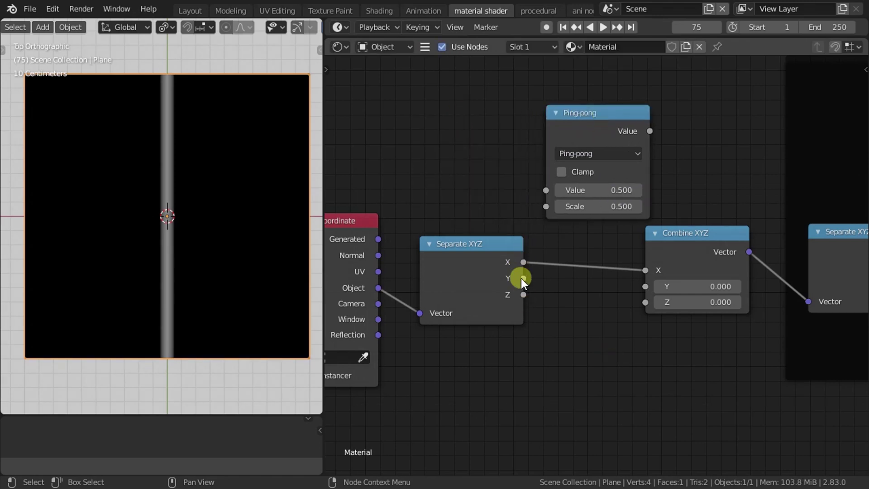
drag(554, 188, 547, 190)
drag(624, 119, 558, 106)
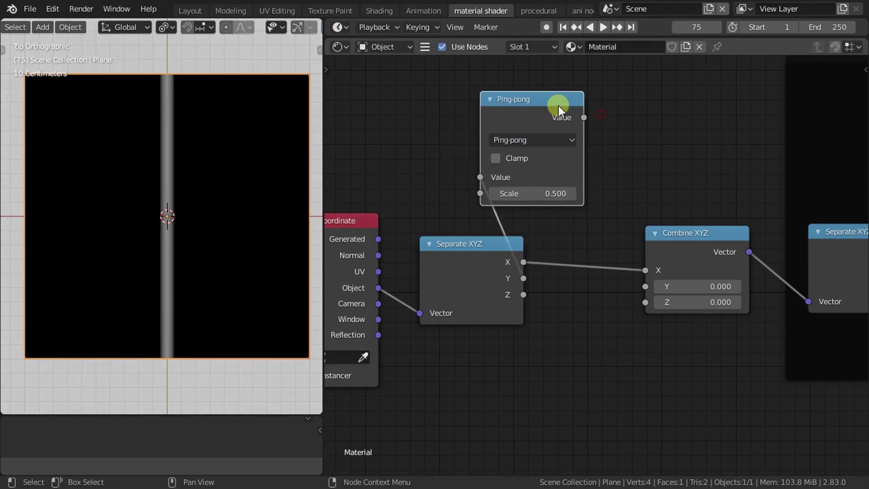
drag(636, 283, 640, 284)
scroll(613, 299, down, 2)
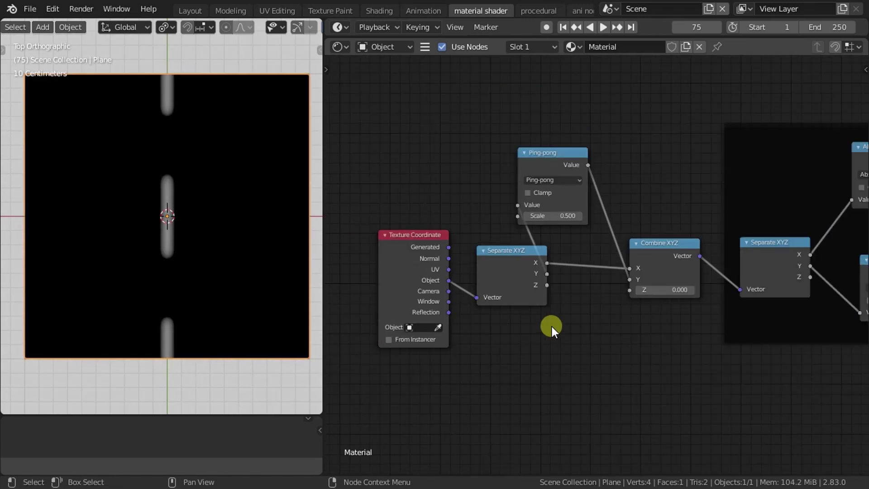
middle_drag(554, 326, 567, 291)
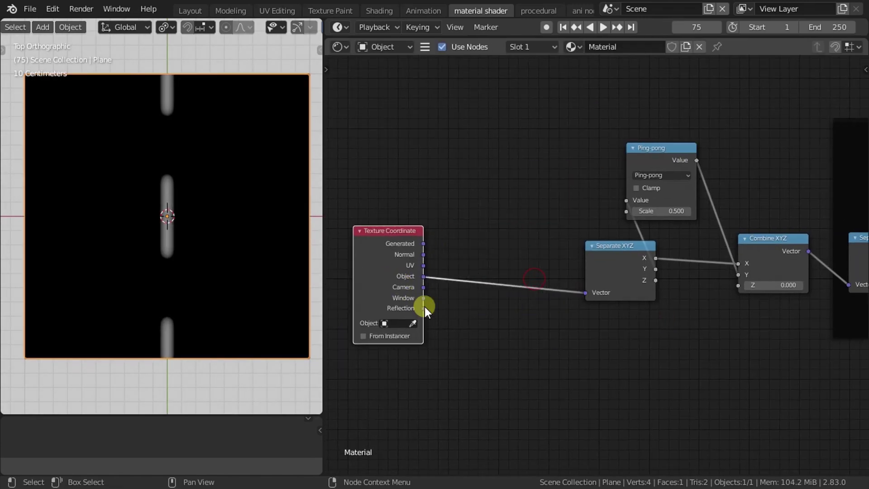
drag(566, 292, 335, 308)
- Add a Vector Math node and set its operation to Scale
key(shift+a)
text(se)
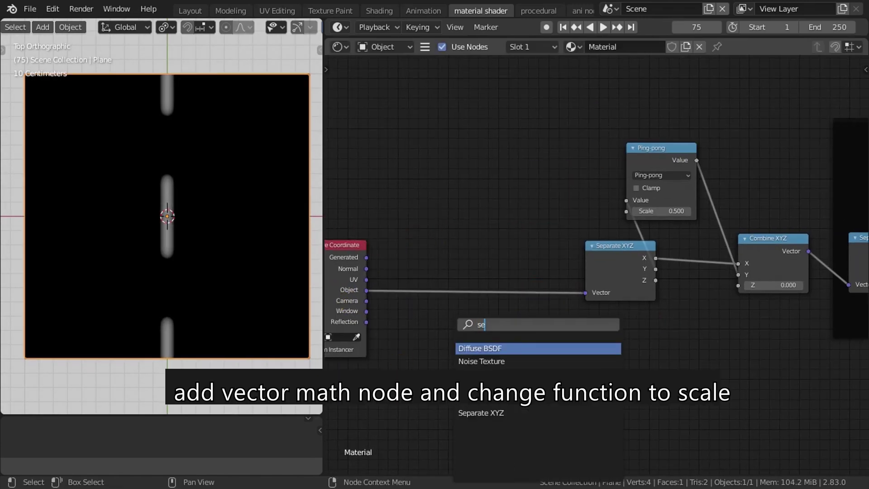
key(BackSpace)
key(BackSpace)
text(math)
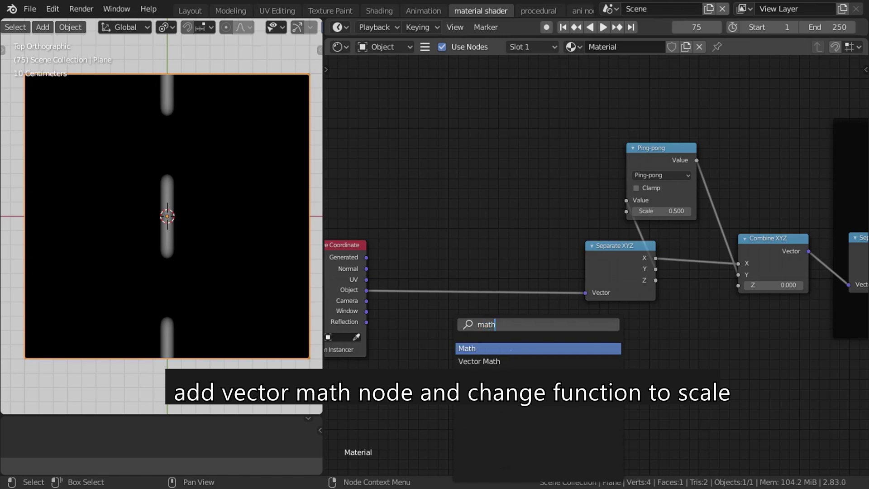
key(Down)
key(Return)
click(510, 336)
shift+scroll(515, 279, down, 4)
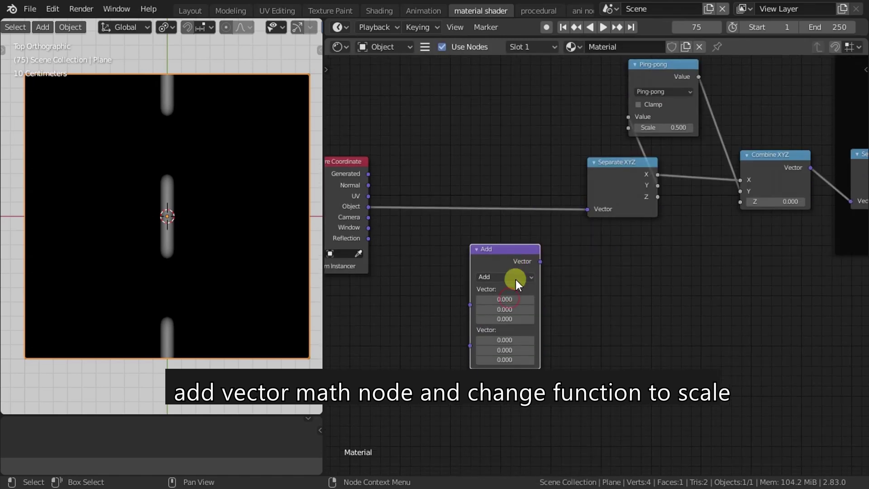
click(508, 276)
click(491, 413)
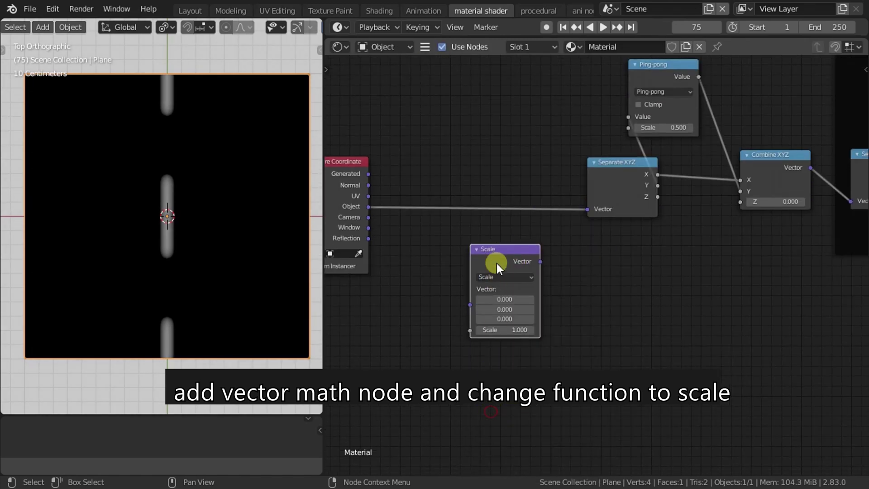
- Insert the Scale node after Texture Coordinate with a Scale factor of 2.000
drag(496, 263, 520, 178)
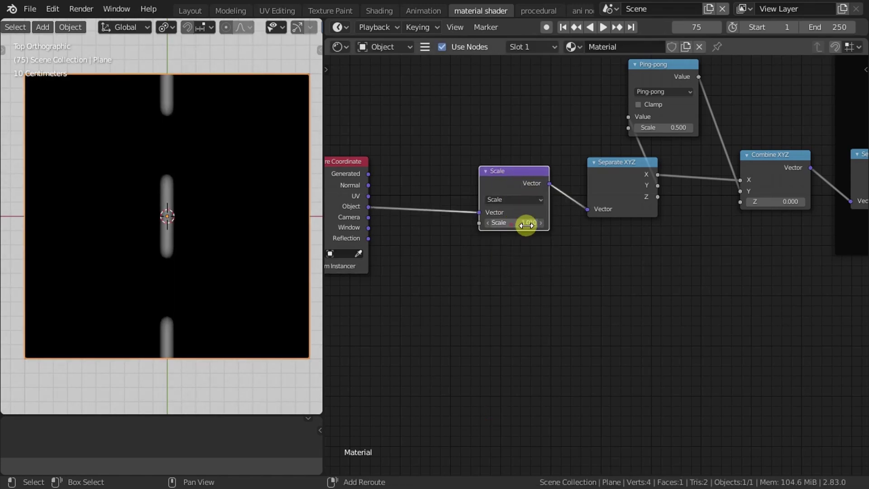
mouse_move(525, 225)
mouse_down()
mouse_move(4, 252)
mouse_move(727, 249)
mouse_move(504, 224)
mouse_up()
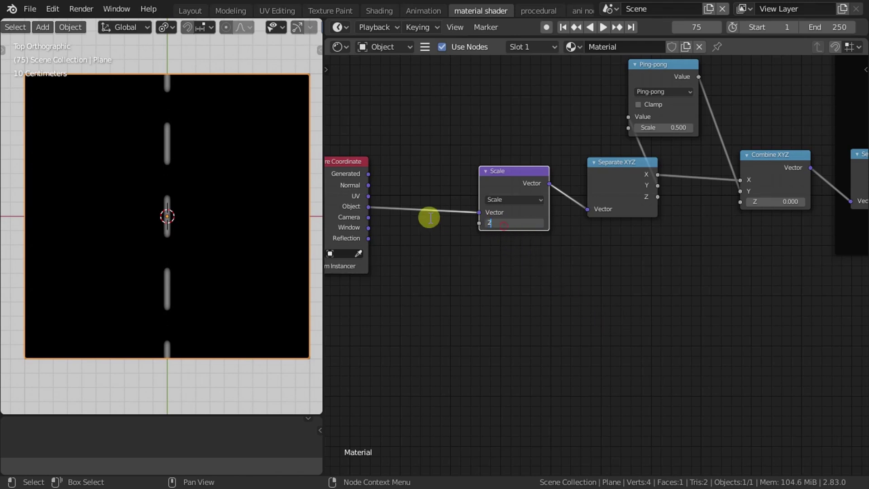
scroll(665, 286, down, 3)
middle_drag(714, 272, 497, 301)
- Move the Ping-pong node right and lower its Scale to 0.310
scroll(440, 316, up, 2)
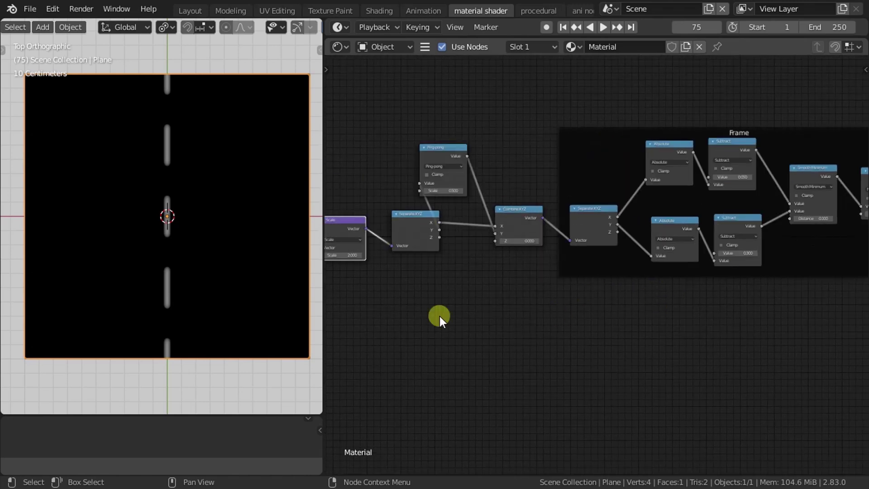
shift+scroll(485, 300, up, 2)
scroll(566, 334, up, 2)
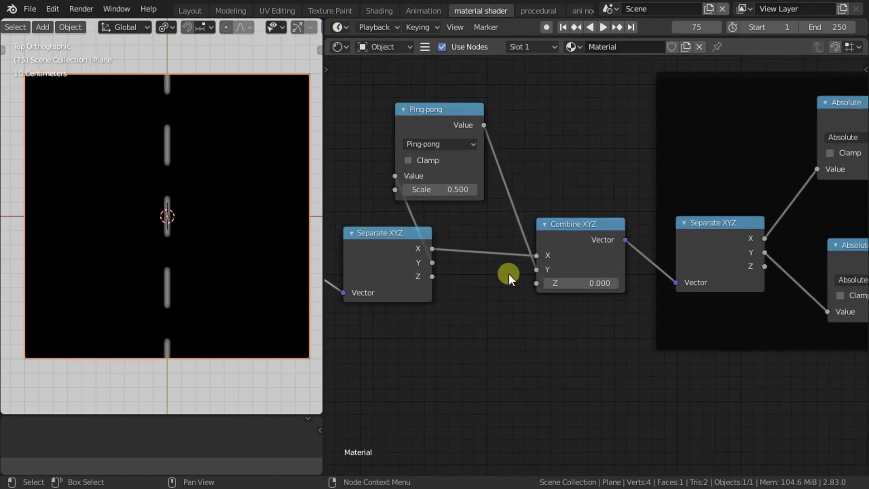
drag(448, 115, 486, 116)
scroll(641, 272, down, 2)
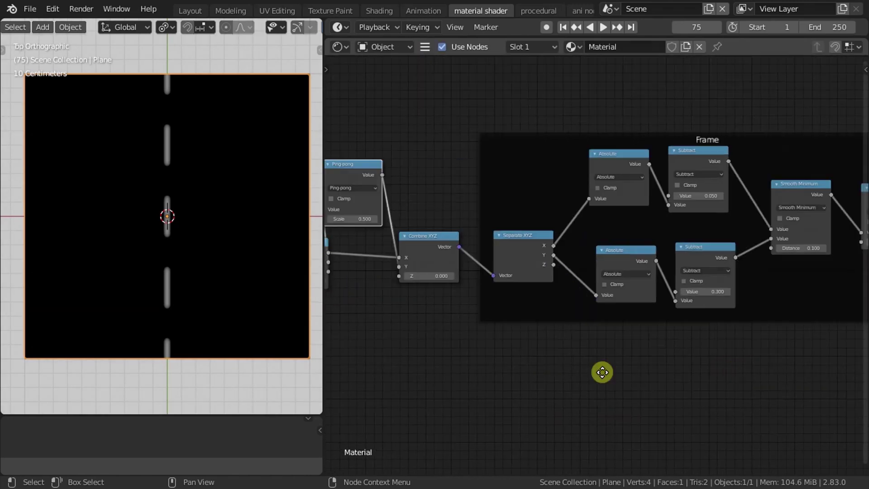
mouse_move(603, 373)
middle_down()
mouse_move(557, 376)
mouse_move(702, 340)
middle_up()
scroll(574, 301, up, 2)
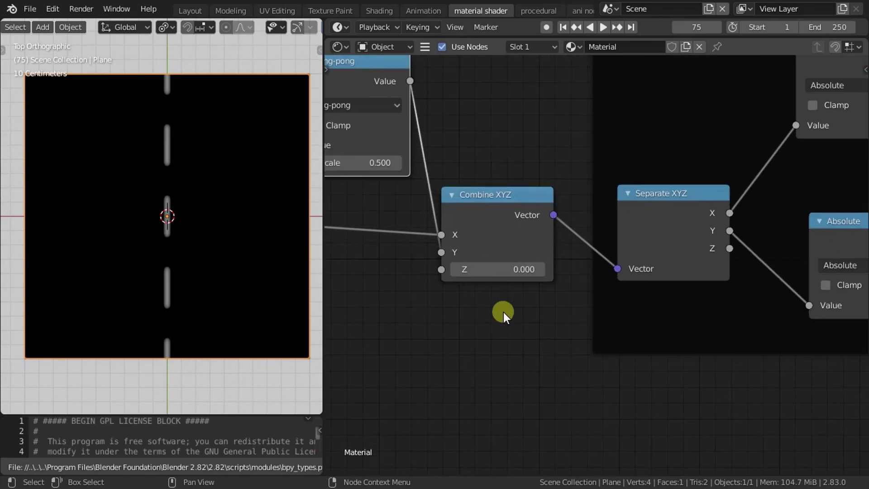
scroll(551, 220, up, 3)
drag(518, 202, 516, 201)
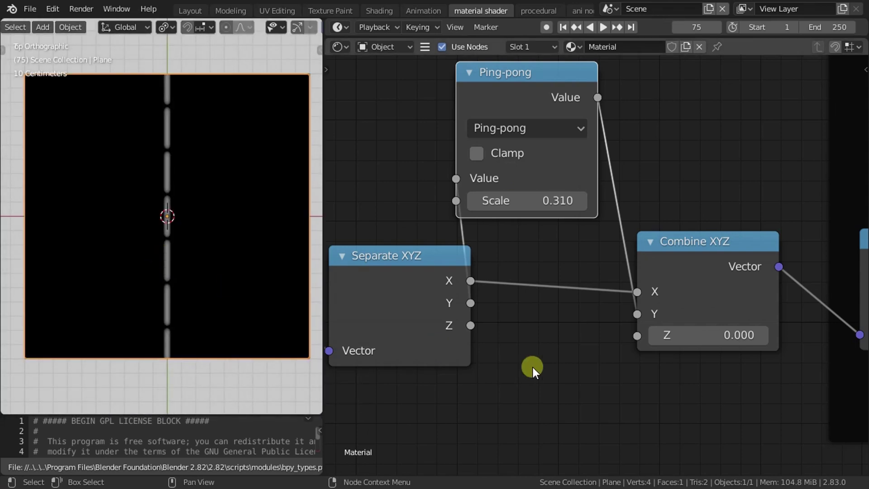
- Box-select all stitch nodes and the frame, then wrap them in a new Frame
scroll(645, 371, down, 2)
scroll(708, 391, down, 3)
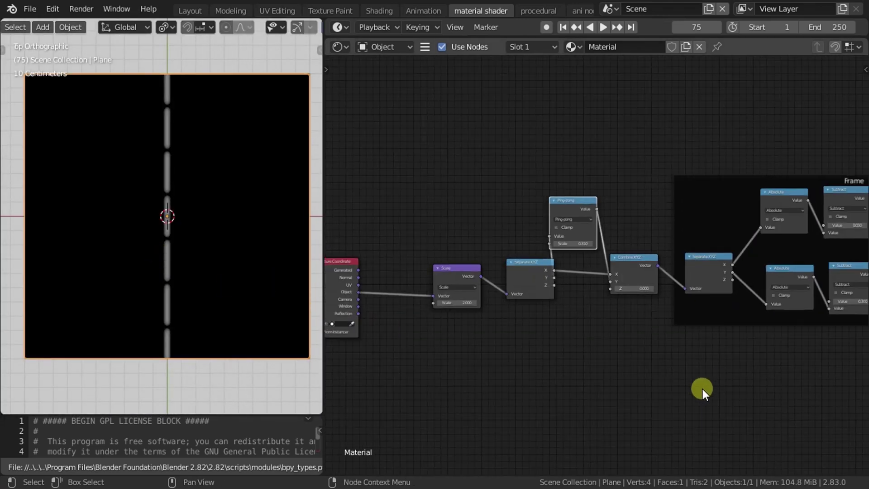
scroll(674, 386, down, 1)
scroll(582, 328, down, 1)
shift+scroll(582, 328, up, 1)
key(b)
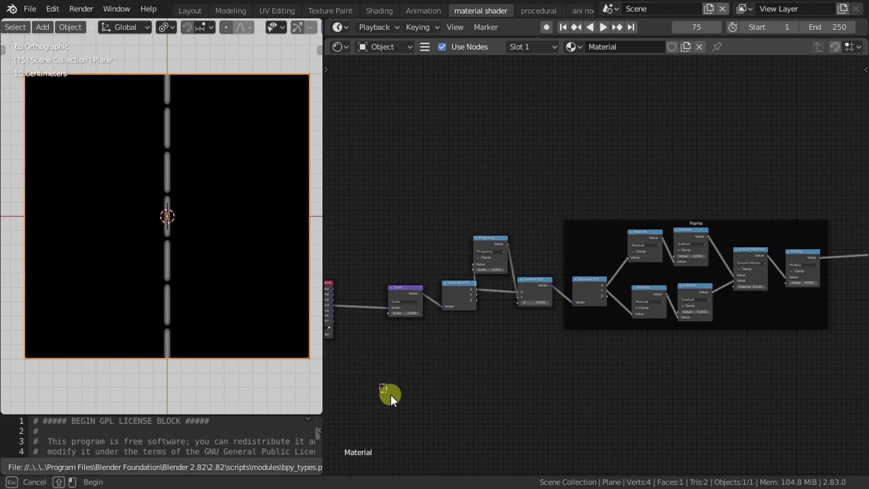
drag(383, 394, 829, 213)
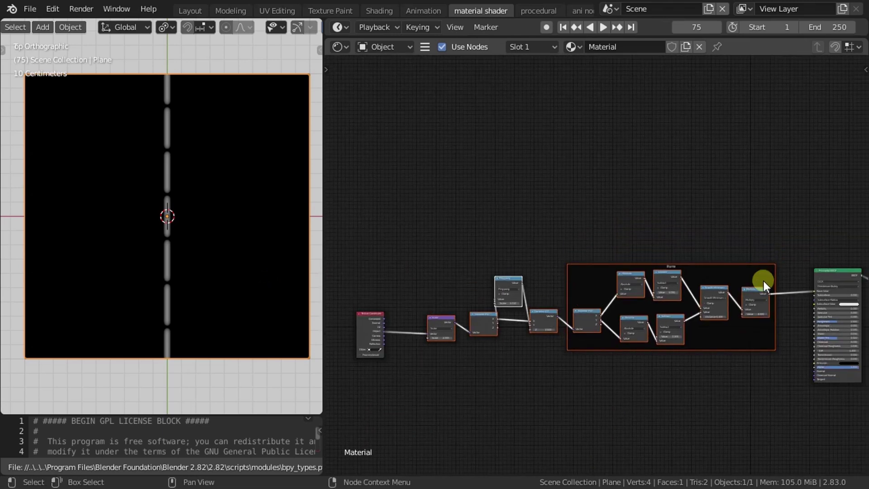
middle_drag(766, 267, 762, 289)
key(ctrl+j)
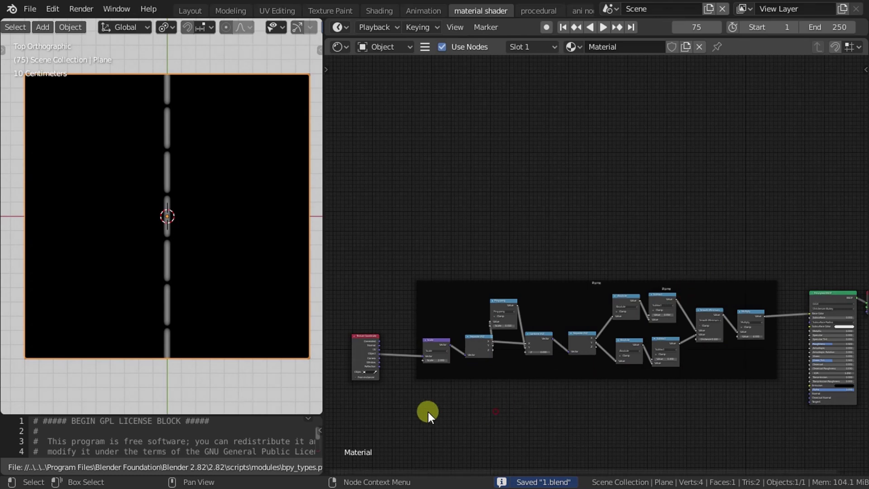
- Duplicate the whole framed stitch group and place the copy above the original
drag(405, 413, 794, 256)
key(shift+d)
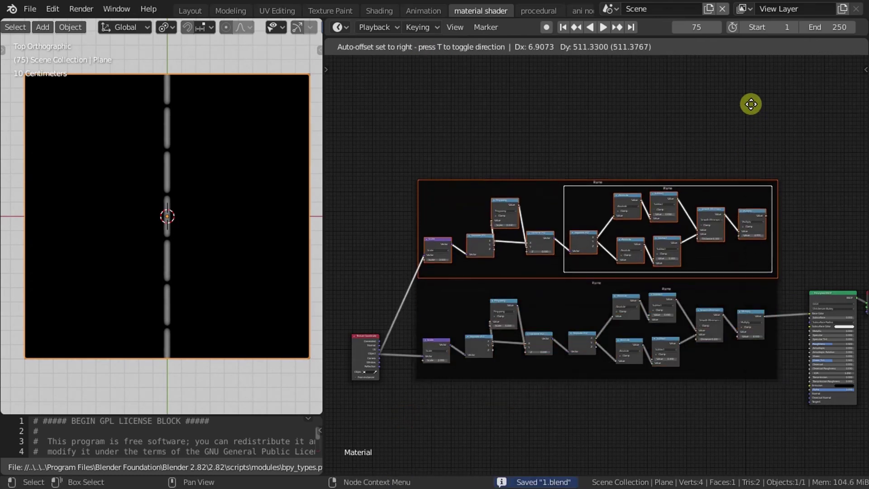
click(750, 101)
- Move Principled BSDF up-right and link the top Multiply output to its Base Color
middle_drag(795, 213, 654, 213)
mouse_move(675, 224)
mouse_down()
mouse_move(688, 302)
mouse_move(770, 210)
mouse_up()
scroll(686, 254, up, 1)
scroll(621, 221, up, 1)
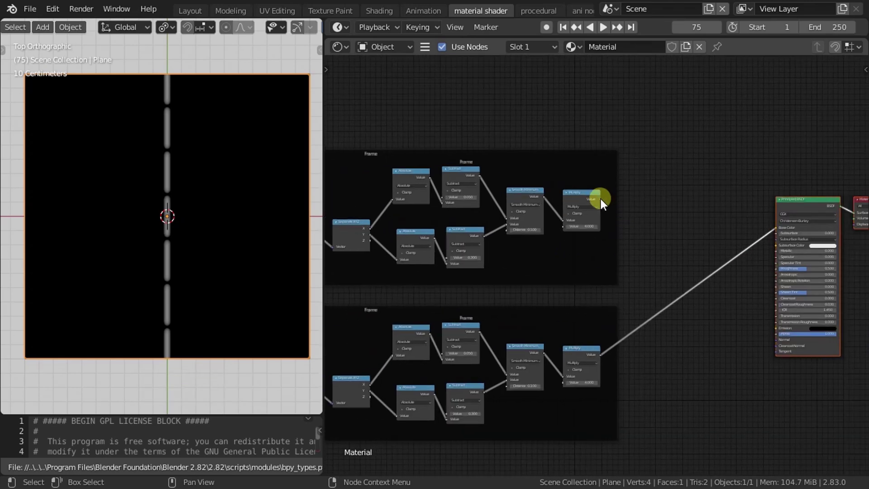
drag(601, 199, 777, 229)
scroll(656, 327, down, 1)
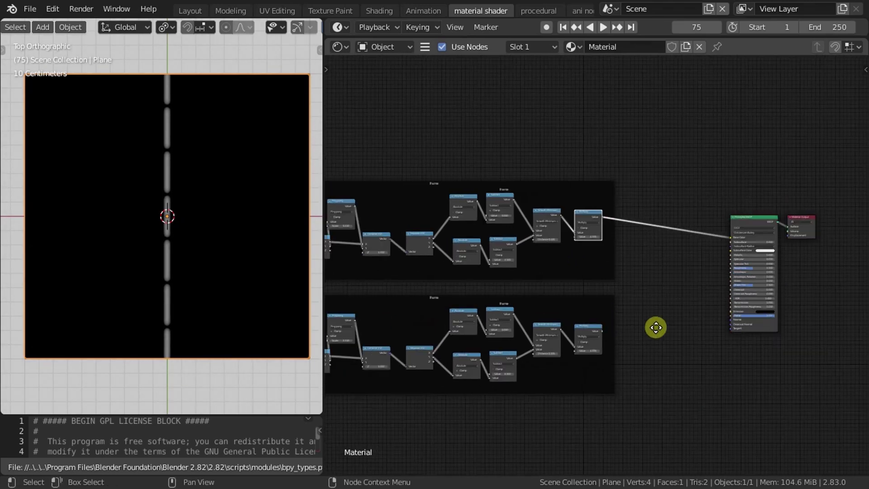
middle_drag(655, 327, 466, 305)
scroll(484, 305, up, 2)
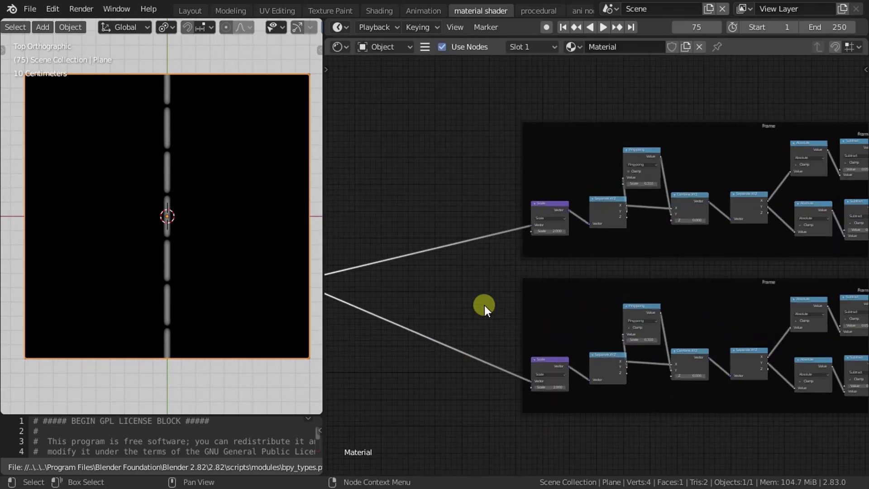
scroll(484, 305, up, 1)
- Insert a new Separate XYZ node into the link after the Scale node
key(shift+a)
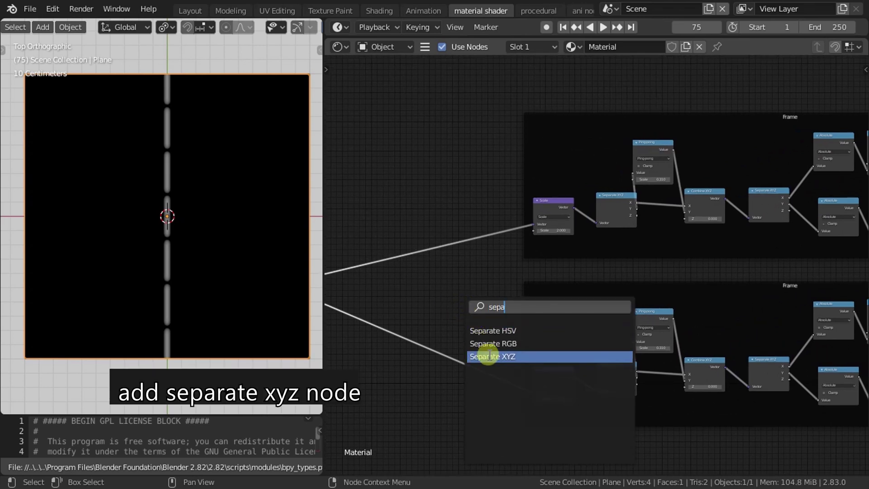
click(475, 356)
click(490, 307)
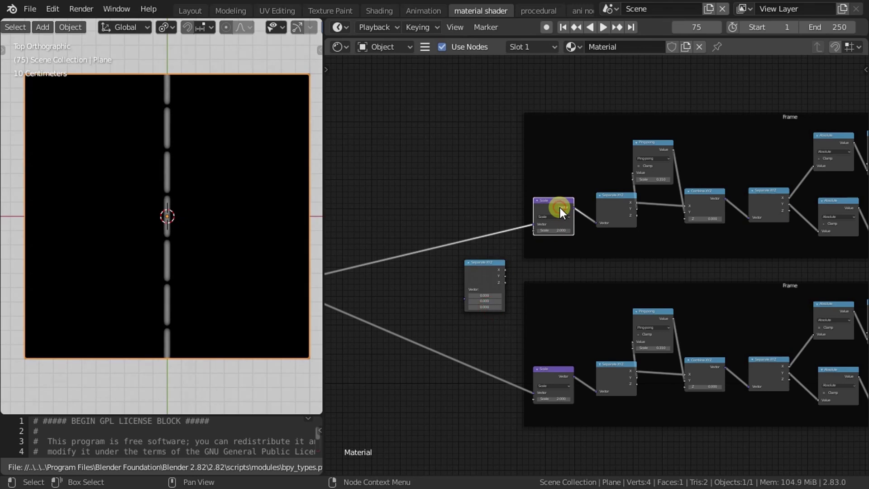
drag(557, 207, 367, 211)
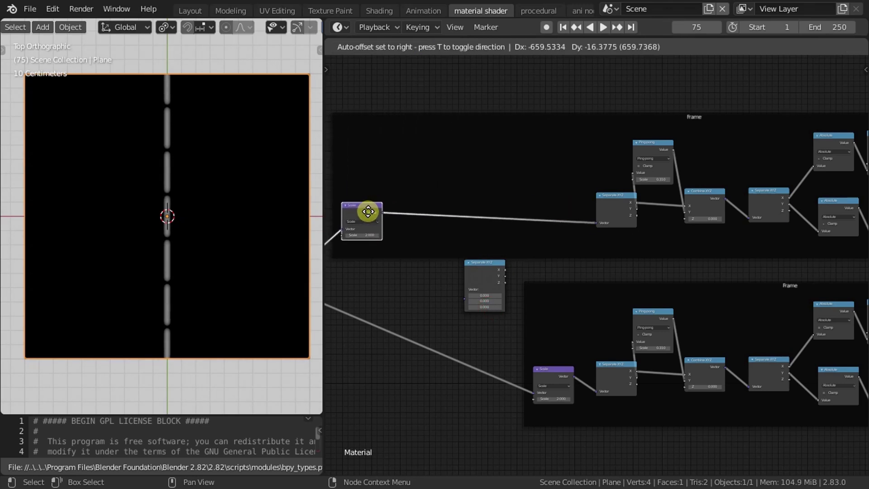
click(479, 273)
drag(480, 274, 423, 214)
scroll(446, 261, up, 2)
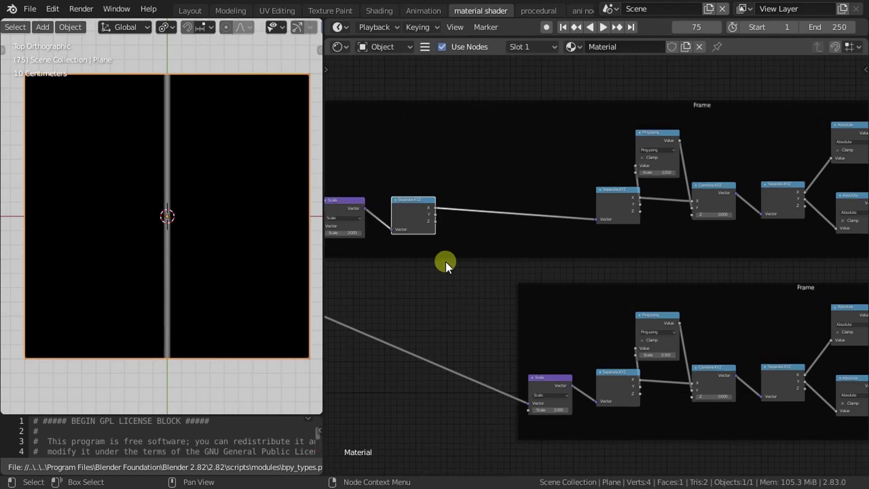
- Add a Combine XYZ node into the upper link after Separate XYZ
key(shift+a)
text(co)
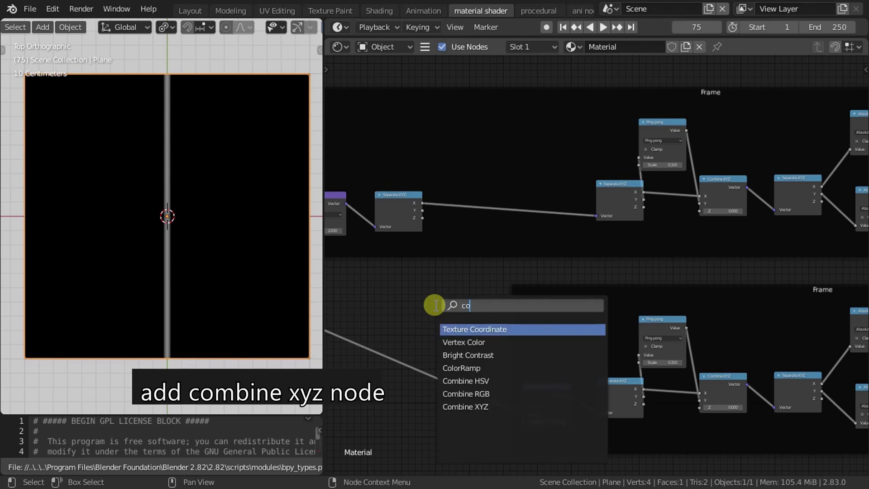
text(m)
click(473, 354)
click(561, 278)
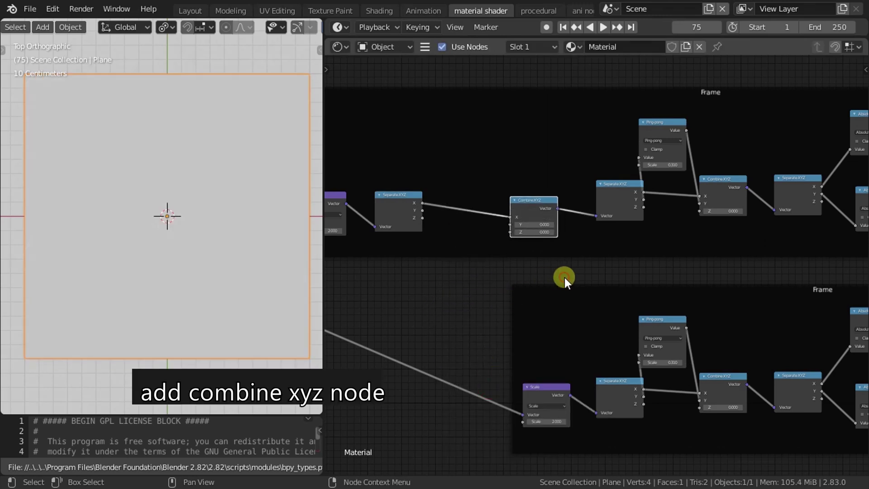
middle_drag(455, 243, 505, 251)
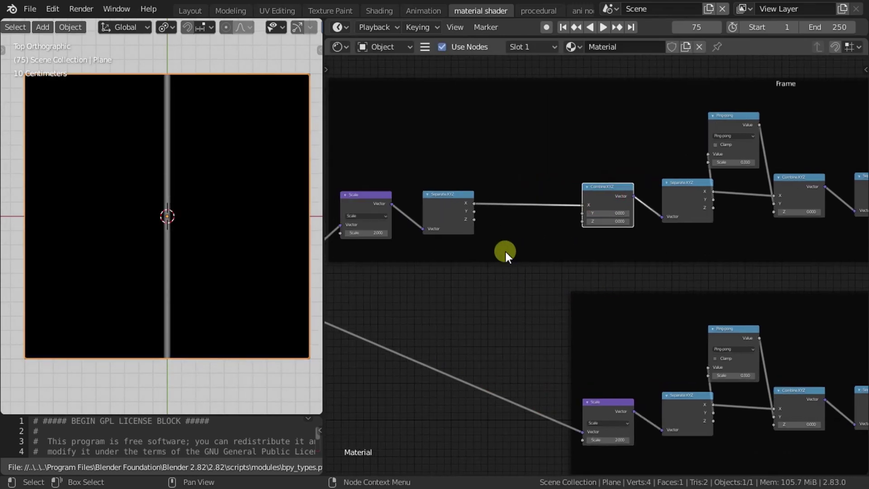
scroll(504, 254, up, 1)
- Place a Math node above Separate XYZ and set its operation to Absolute
drag(745, 108, 471, 103)
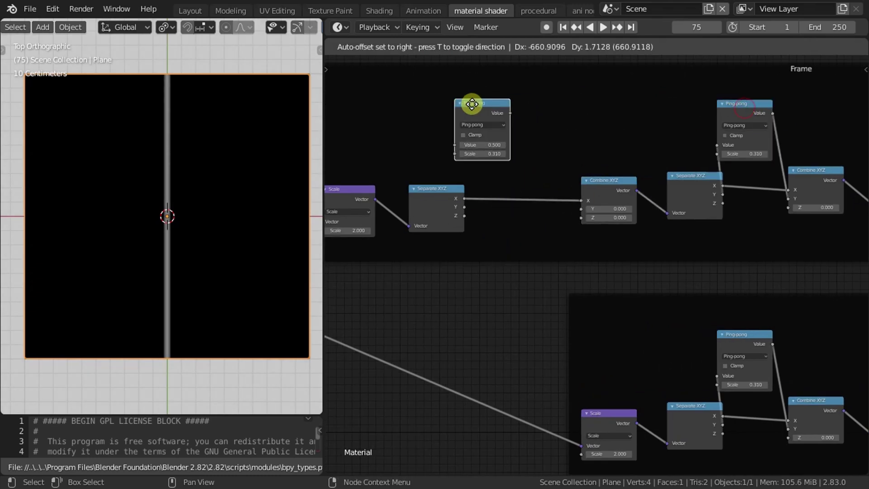
scroll(571, 113, up, 2)
click(522, 130)
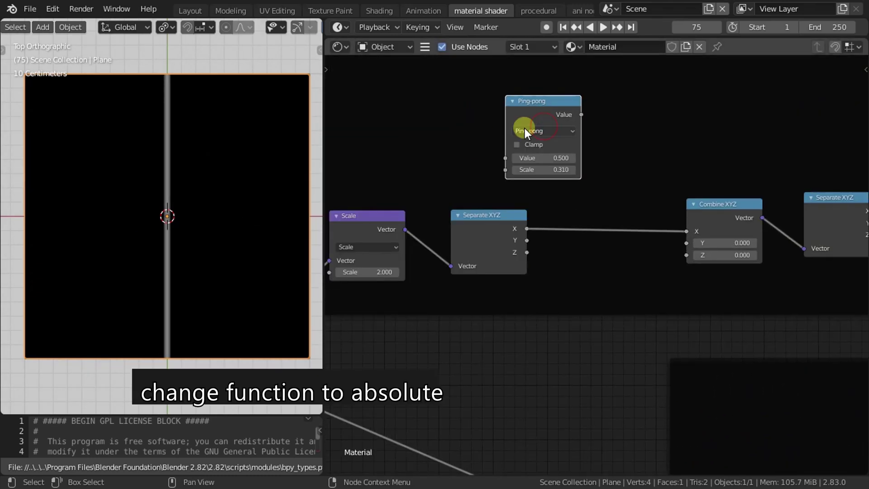
click(525, 128)
click(244, 283)
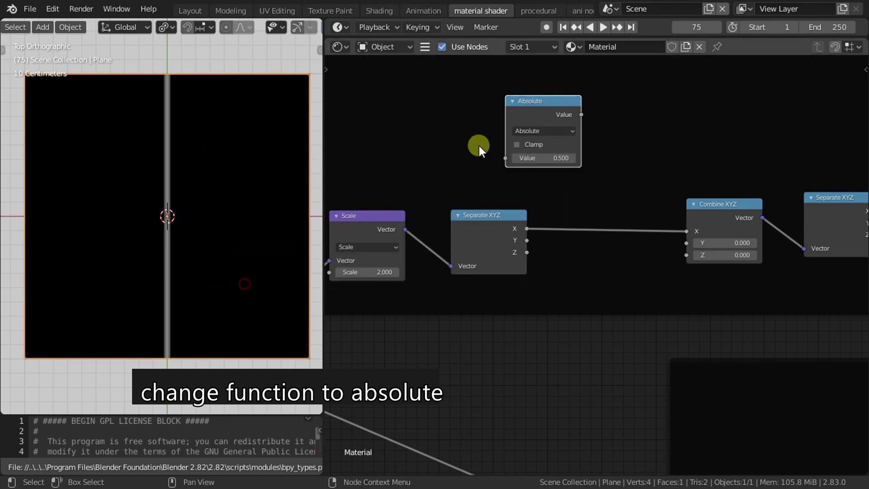
click(536, 236)
- Route Separate XYZ X through Absolute into Combine X, and Y directly into Combine Y
drag(484, 86, 506, 158)
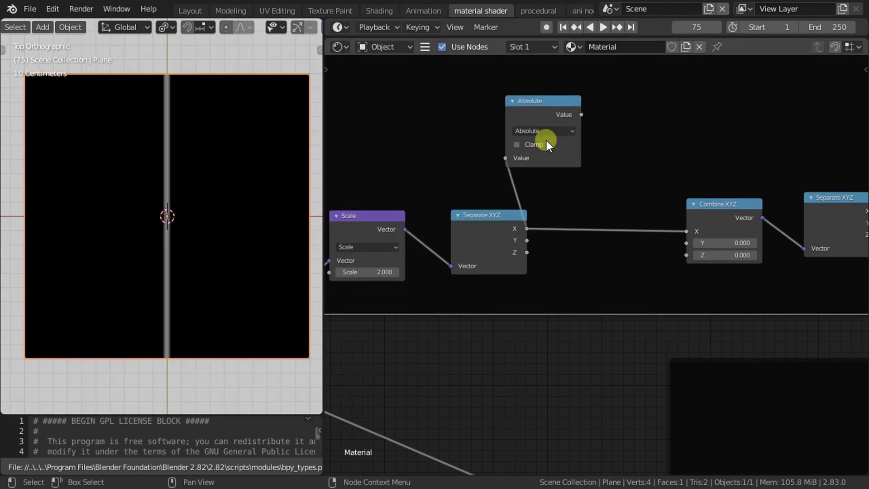
drag(581, 115, 679, 234)
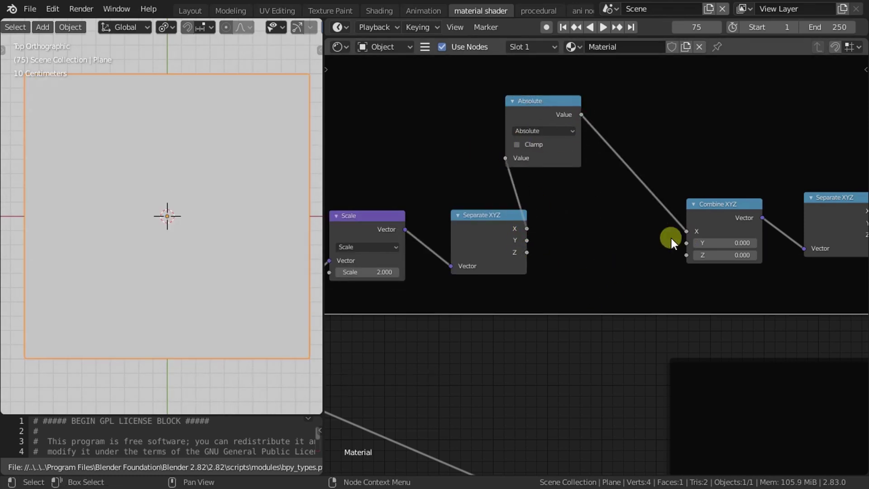
drag(527, 241, 639, 255)
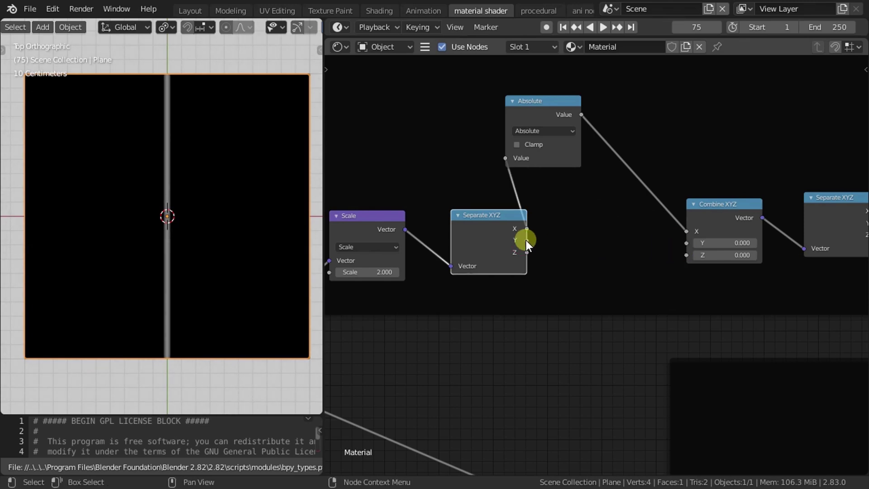
drag(690, 249, 692, 252)
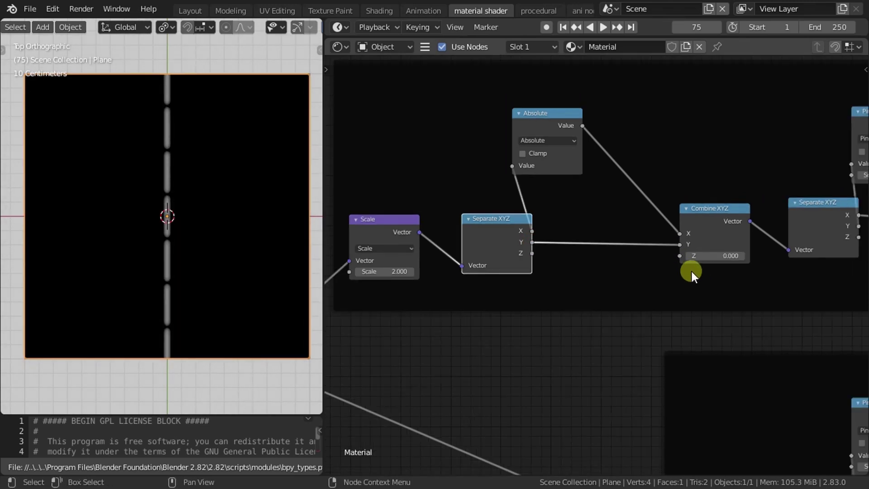
scroll(691, 270, down, 3)
ctrl+scroll(493, 314, right, 1)
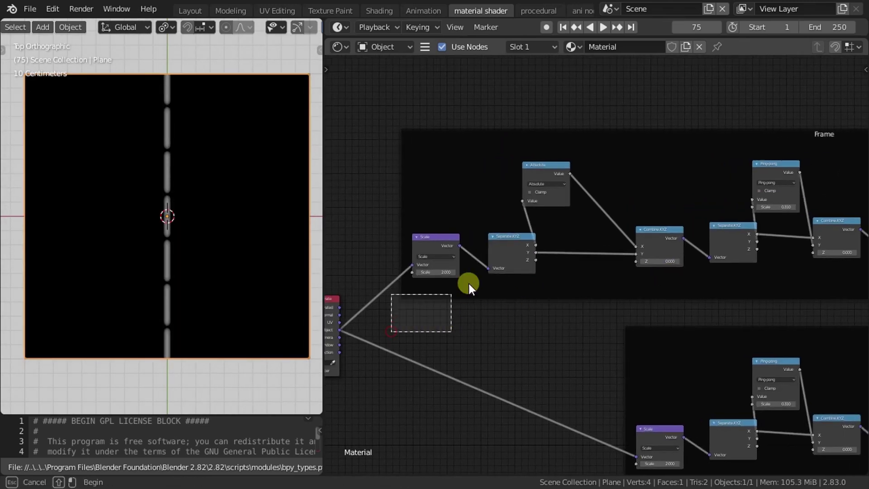
- Insert a Mapping node between Combine XYZ and Separate XYZ with Location X -0.1 m
drag(468, 285, 670, 165)
drag(666, 235, 566, 236)
ctrl+scroll(461, 325, left, 5)
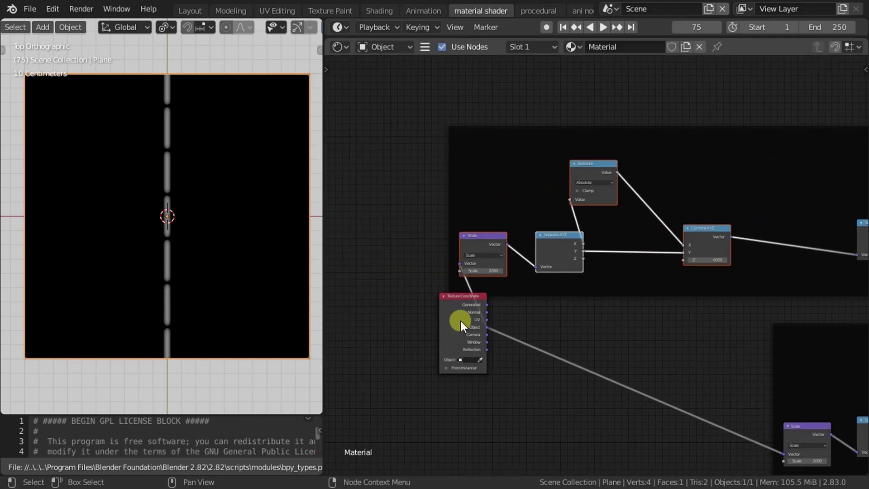
scroll(640, 330, up, 2)
key(shift+a)
text(mapp)
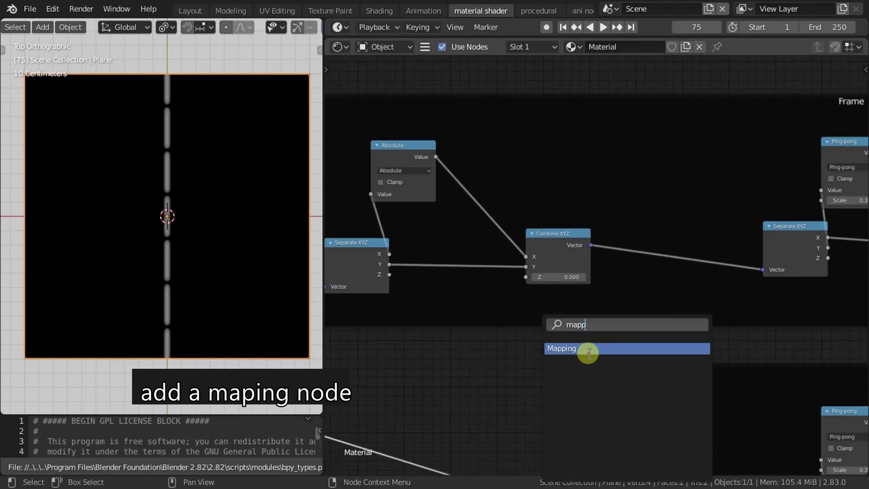
click(586, 350)
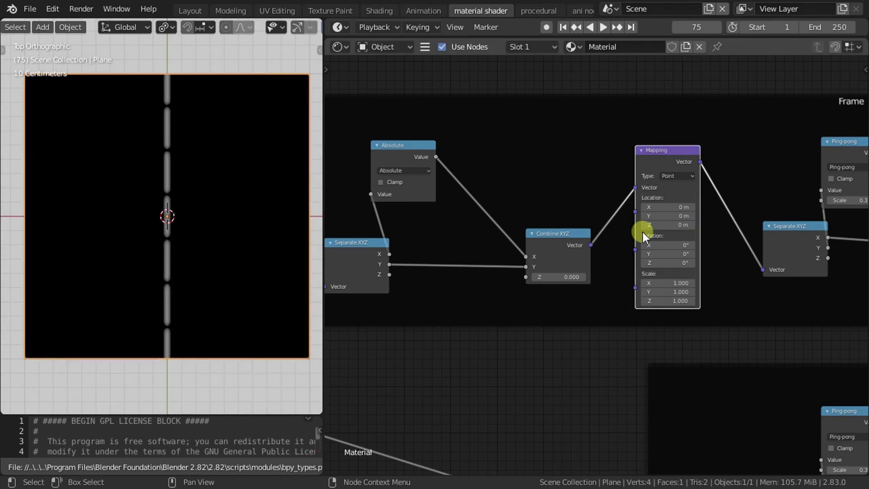
click(642, 231)
key(KP_Decimal)
drag(586, 177, 588, 177)
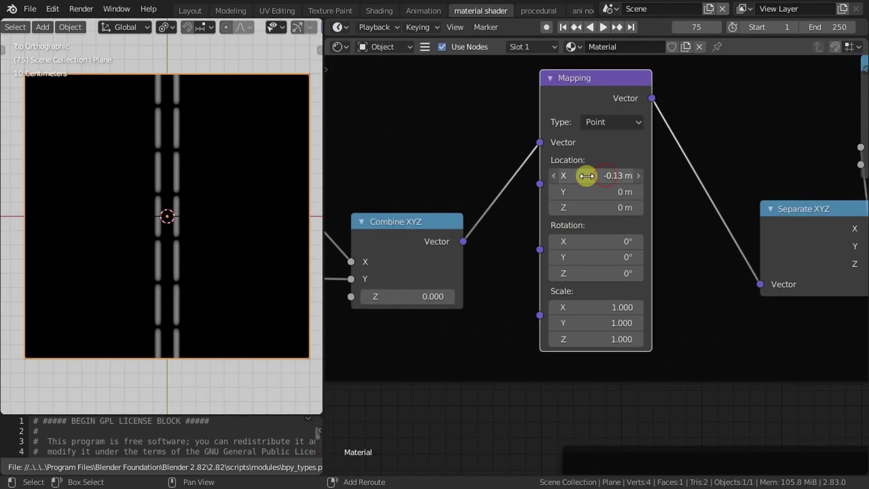
- Tidy the Combine XYZ, Absolute, Scale and Separate nodes, then save to 1.blend
scroll(452, 369, down, 2)
drag(520, 287, 471, 286)
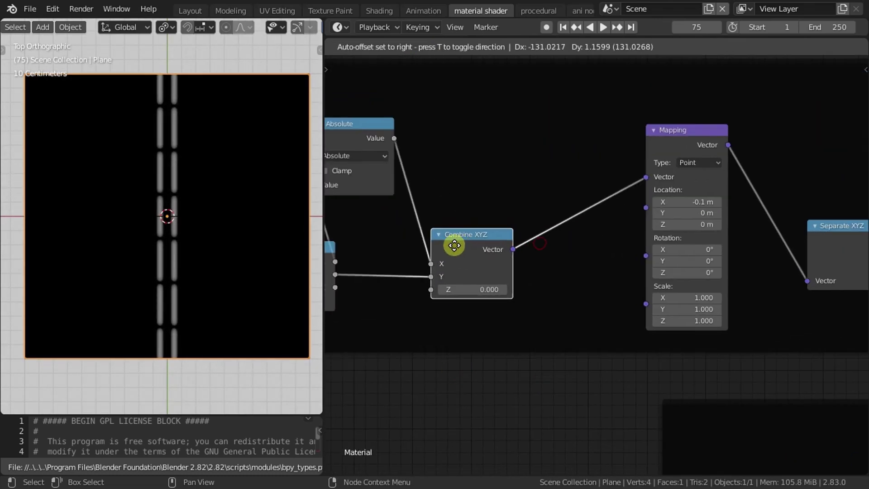
drag(576, 114, 523, 151)
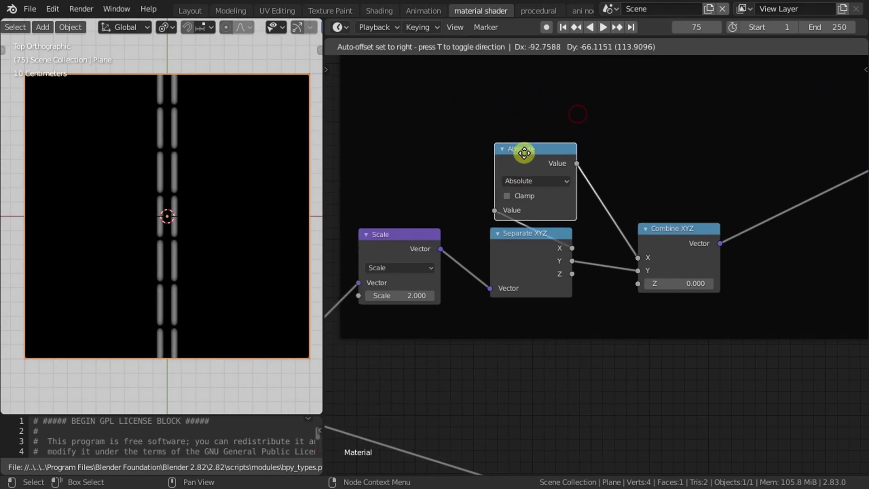
scroll(455, 355, down, 1)
mouse_move(455, 355)
mouse_down()
mouse_move(661, 227)
mouse_move(737, 240)
mouse_up()
scroll(746, 316, down, 2)
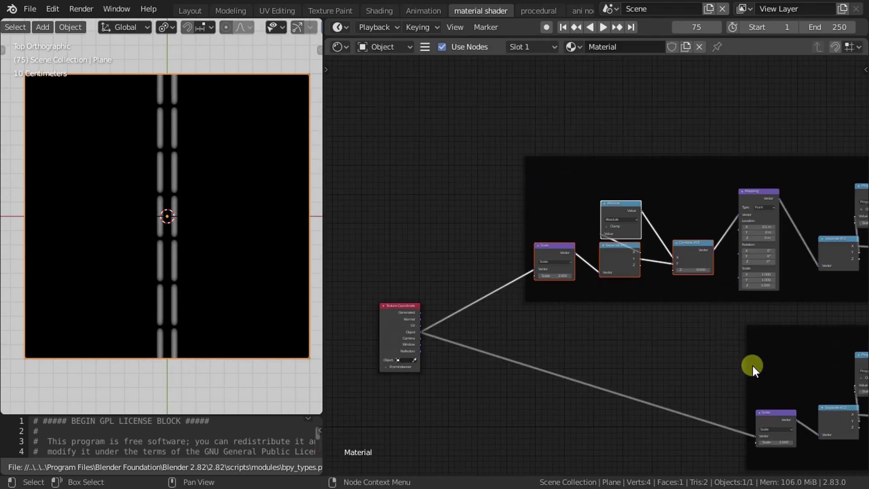
scroll(563, 359, down, 1)
scroll(588, 371, down, 1)
scroll(548, 388, down, 1)
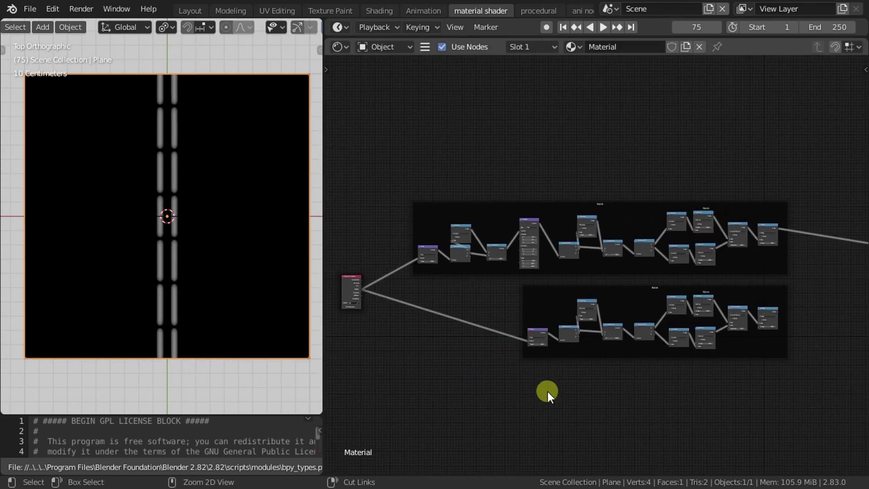
key(ctrl+s)
- Bring the lower frame into view and select all its nodes
mouse_move(547, 391)
middle_down()
mouse_move(738, 382)
mouse_move(548, 387)
middle_up()
scroll(569, 392, up, 2)
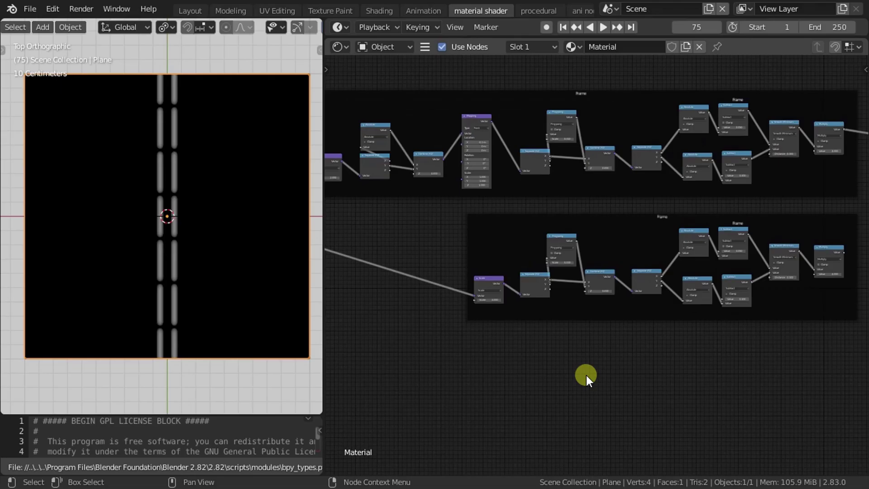
middle_drag(585, 376, 417, 380)
drag(351, 380, 837, 206)
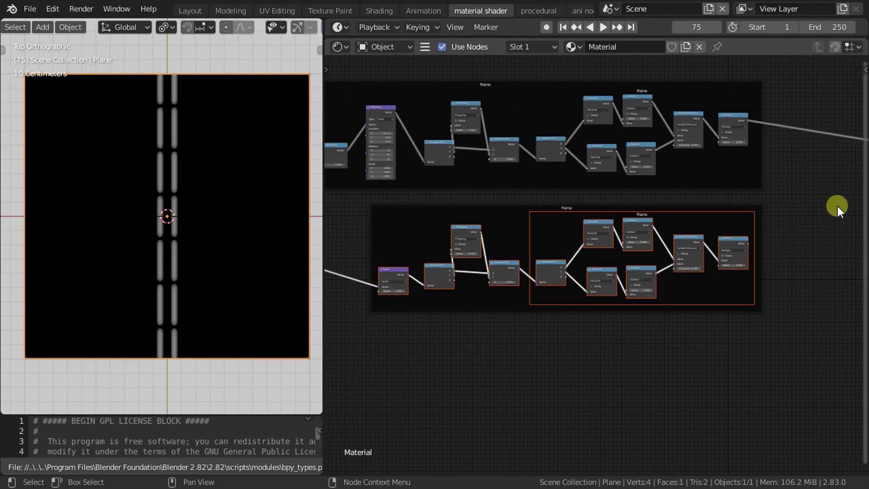
- Duplicate the middle frame to the bottom and link its Multiply output to Principled BSDF
key(shift+d)
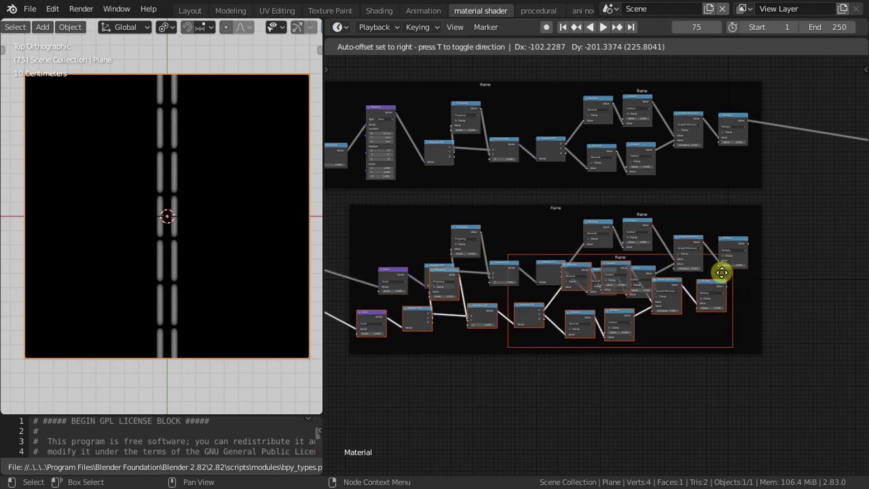
key(ctrl+z)
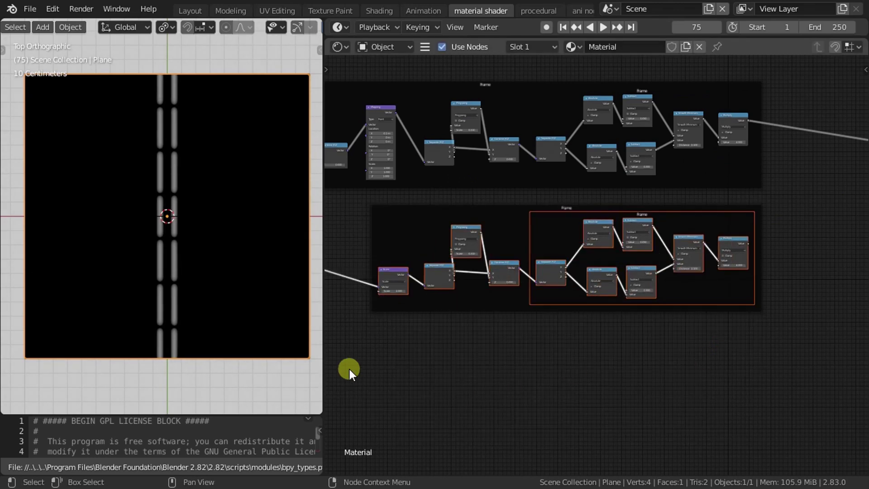
drag(333, 306, 850, 194)
key(shift+d)
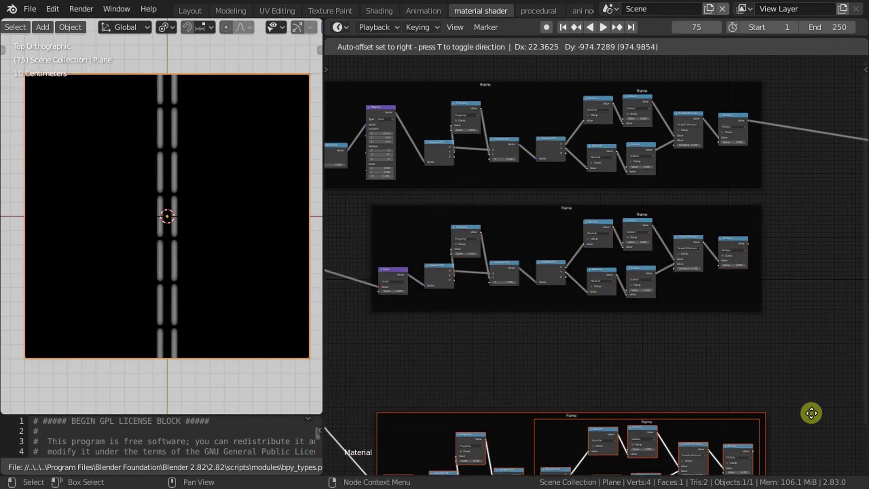
click(824, 368)
key(Home)
scroll(677, 335, up, 2)
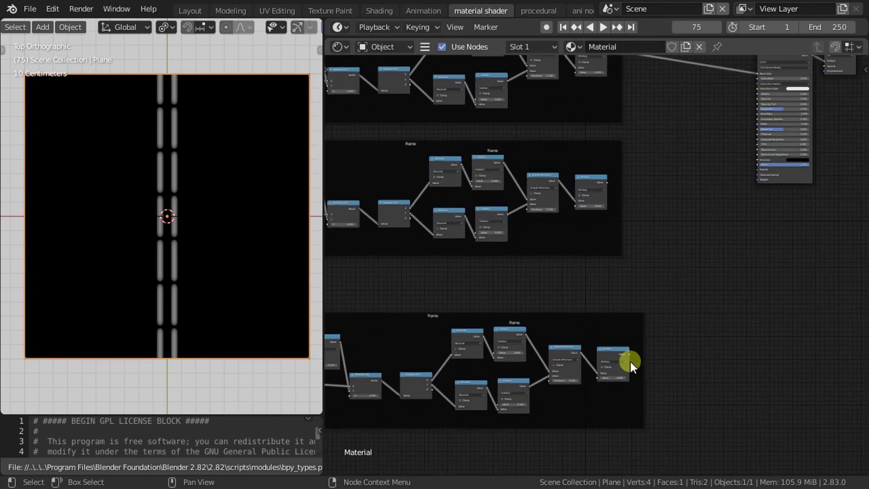
mouse_move(628, 355)
mouse_down()
mouse_move(745, 175)
mouse_move(750, 271)
mouse_move(717, 349)
mouse_up()
key(Home)
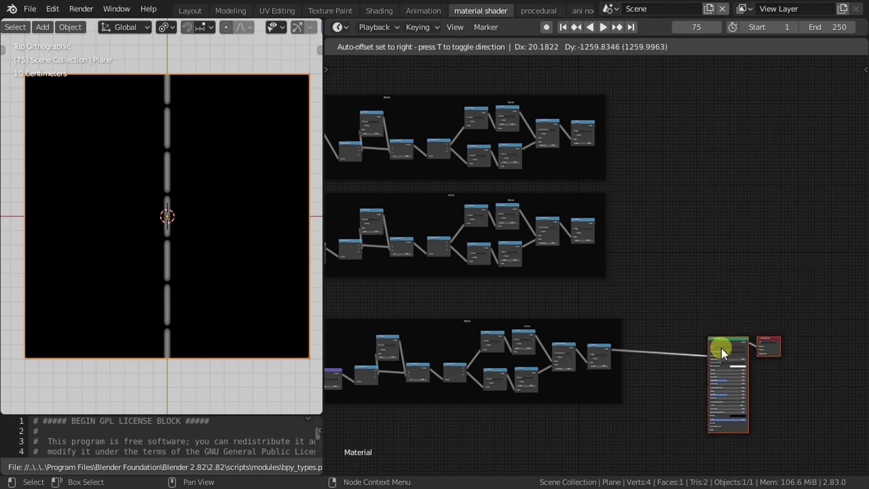
- Add reroute points on the Texture Coordinate links and move the lower Scale node left
scroll(739, 339, up, 2)
ctrl+scroll(698, 378, up, 3)
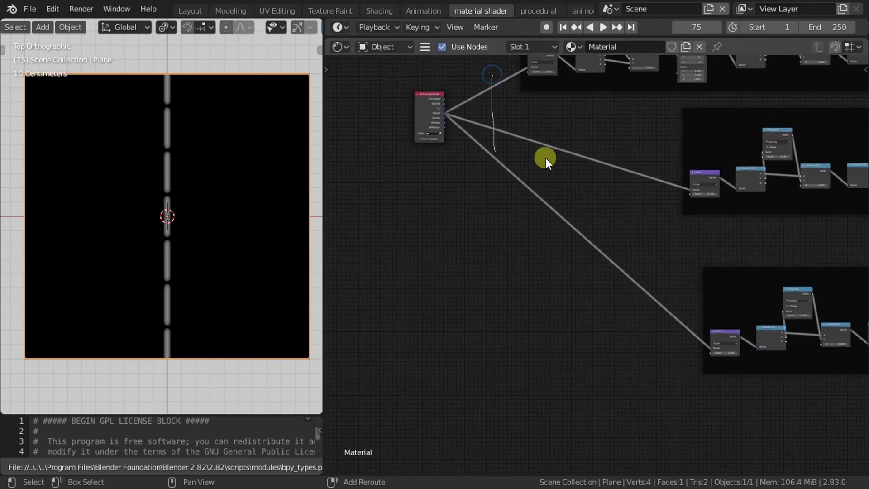
shift+right_drag(546, 161, 549, 165)
shift+right_drag(612, 237, 643, 343)
key(g)
click(555, 385)
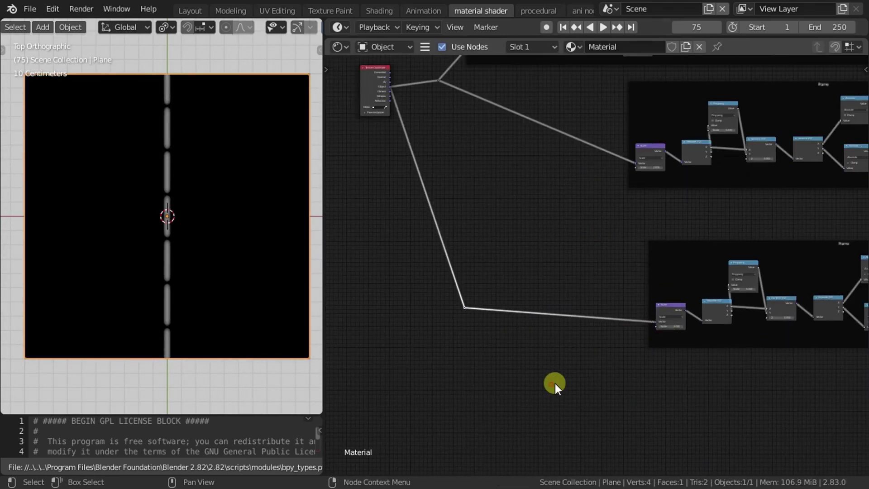
scroll(636, 413, down, 1)
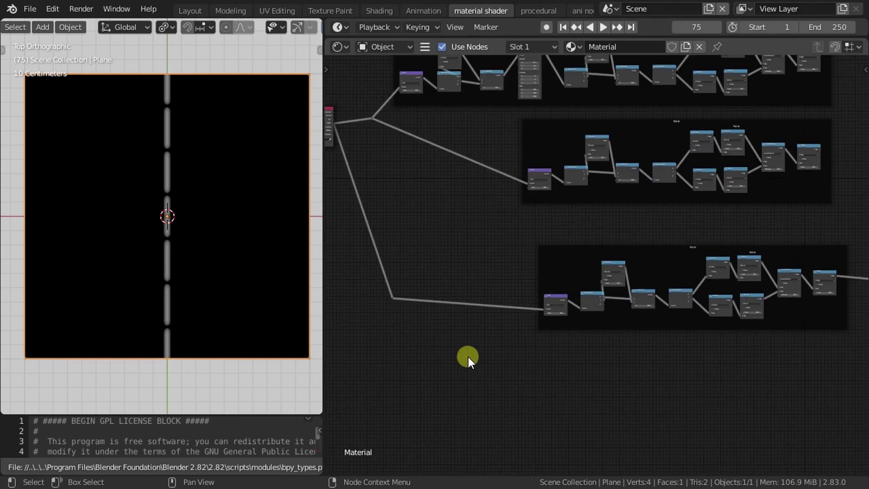
scroll(468, 357, up, 2)
drag(669, 345, 471, 350)
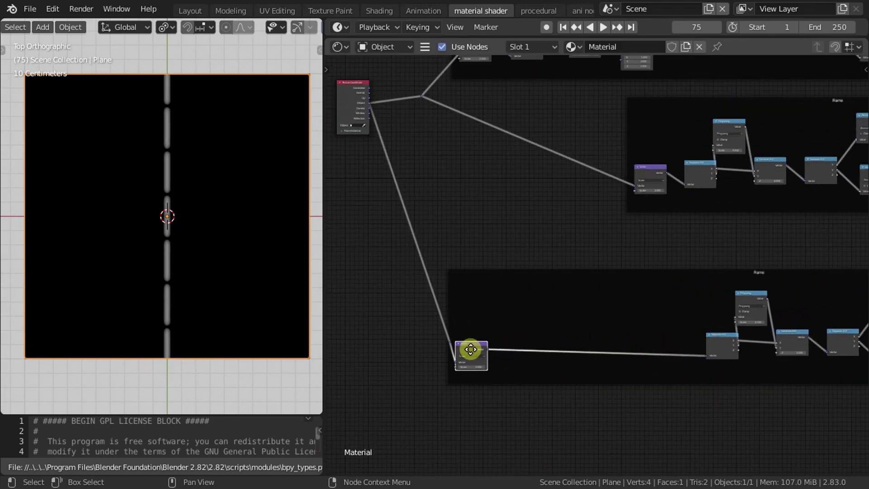
click(510, 401)
- Mute the lower frame's Ping-pong, Separate XYZ and Combine XYZ nodes
ctrl+scroll(596, 398, down, 3)
shift+scroll(706, 347, down, 1)
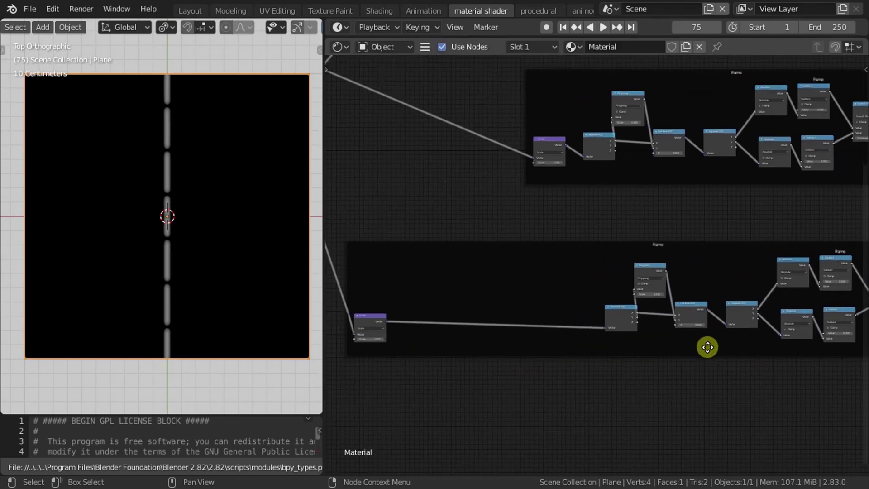
scroll(498, 386, up, 2)
drag(608, 423, 800, 263)
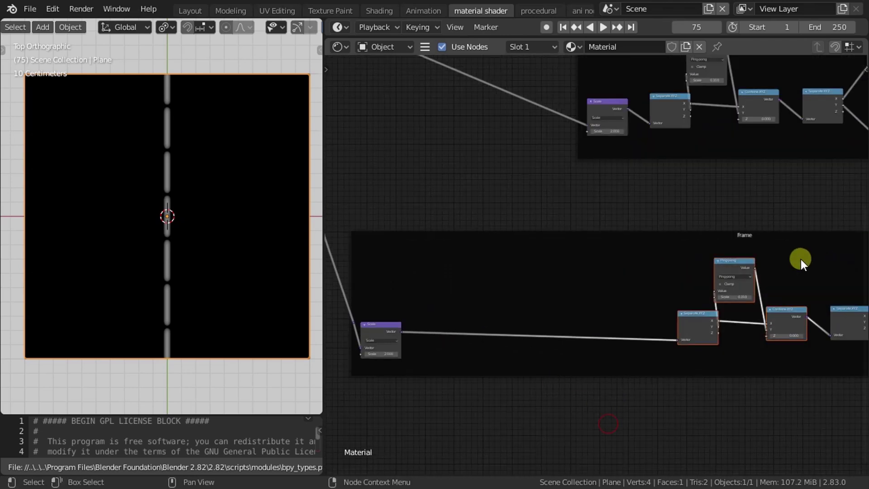
drag(793, 318, 525, 324)
key(m)
- Add a Mapping node with Z rotation 90° to the lower frame
scroll(553, 386, down, 3)
ctrl+scroll(582, 398, down, 5)
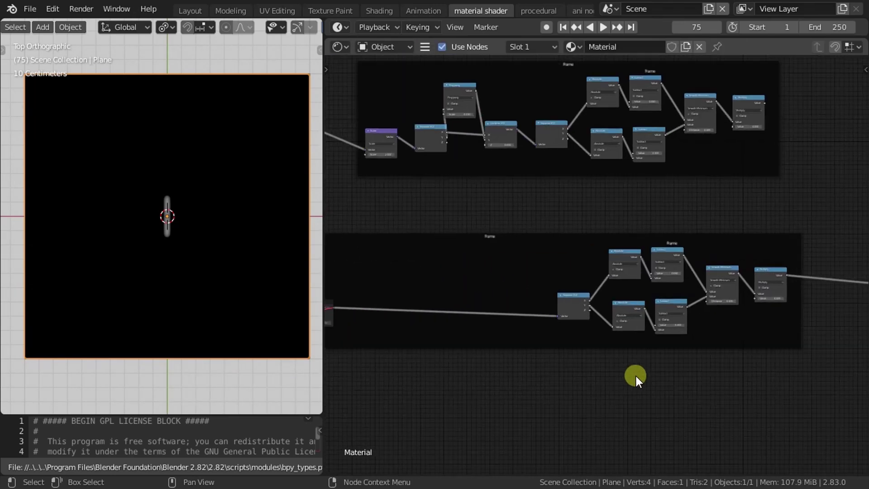
scroll(588, 385, up, 1)
key(shift+a)
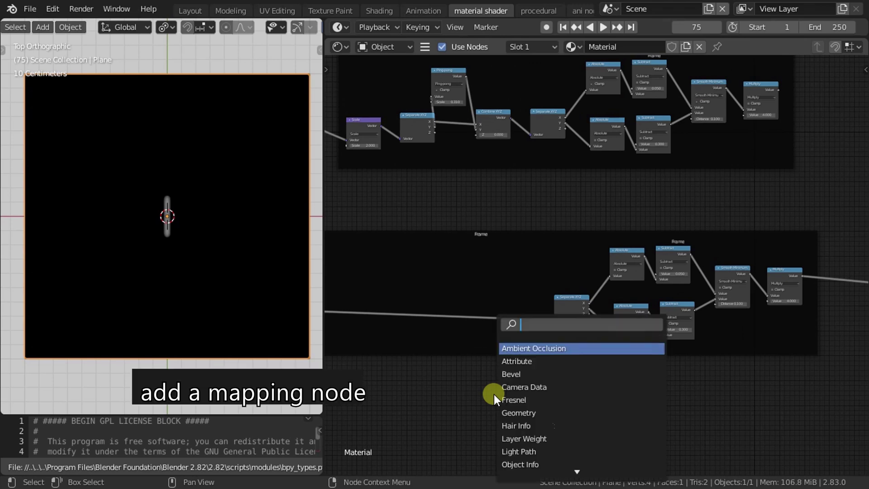
text(mapp)
click(524, 348)
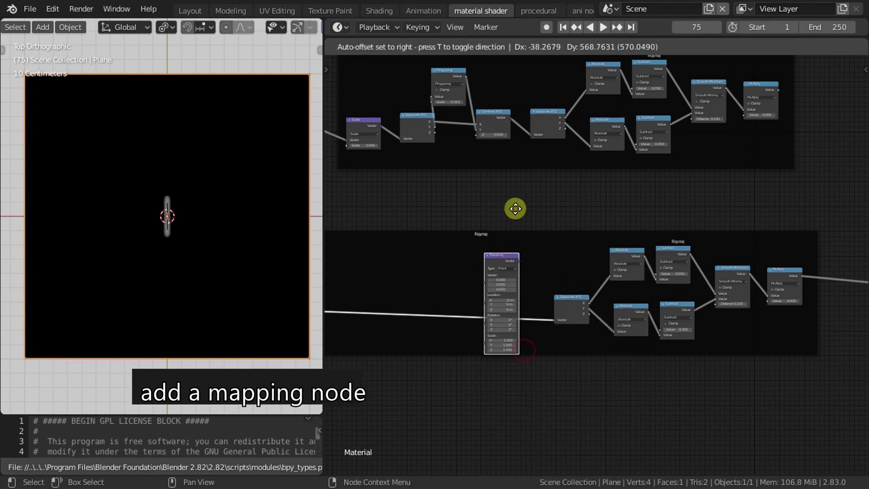
click(506, 273)
scroll(507, 272, up, 2)
scroll(554, 240, up, 2)
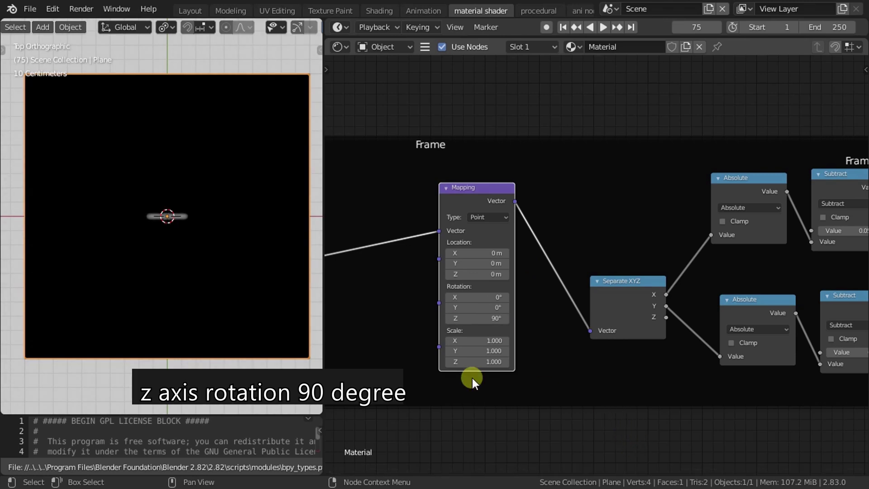
scroll(607, 352, down, 3)
- Unmute the Separate XYZ, Ping-pong and Combine XYZ nodes
mouse_move(607, 352)
middle_down()
mouse_move(603, 360)
mouse_move(487, 372)
middle_up()
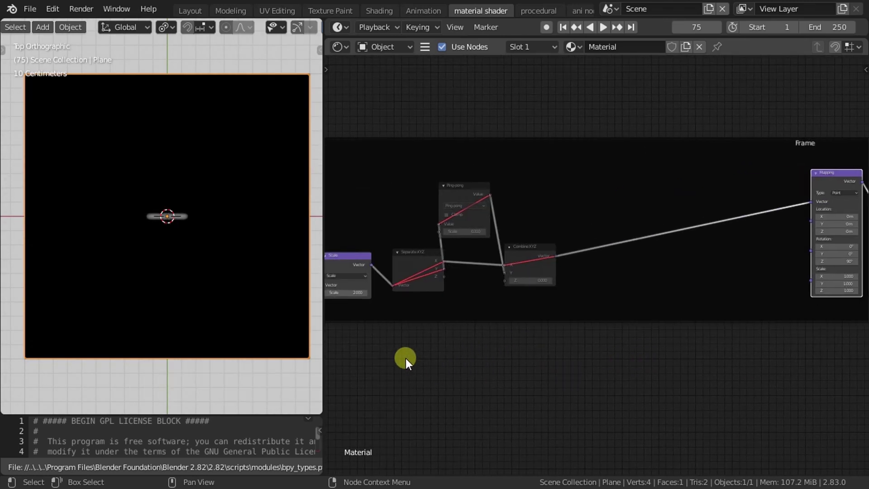
drag(405, 359, 531, 234)
key(m)
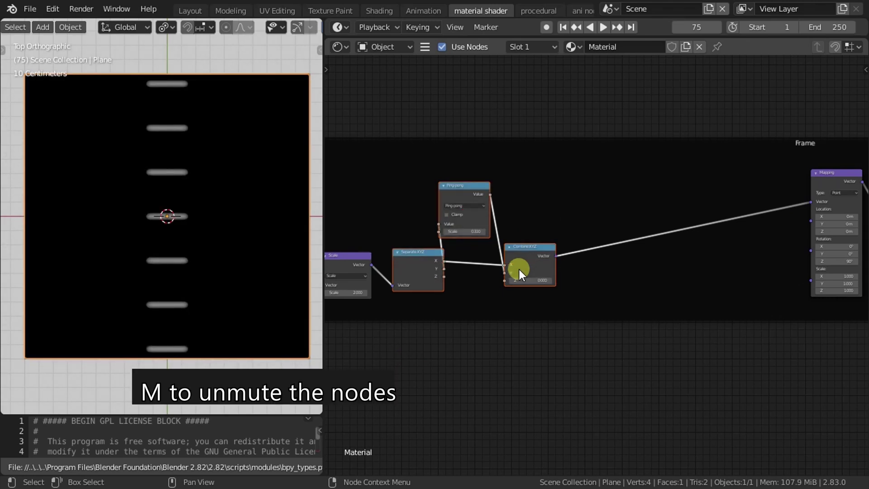
- Move the Separate XYZ, Ping-pong and Combine XYZ nodes right toward the Mapping node
click(424, 333)
scroll(420, 340, down, 2)
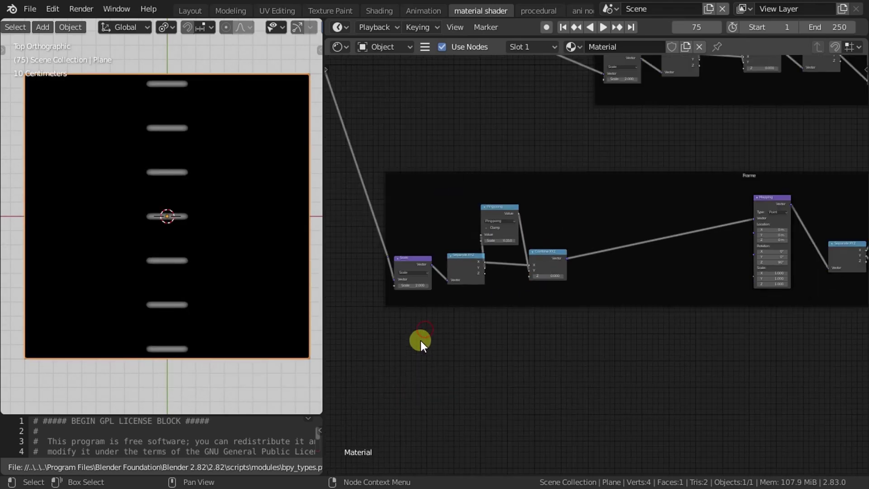
drag(428, 347, 543, 217)
drag(539, 260, 711, 256)
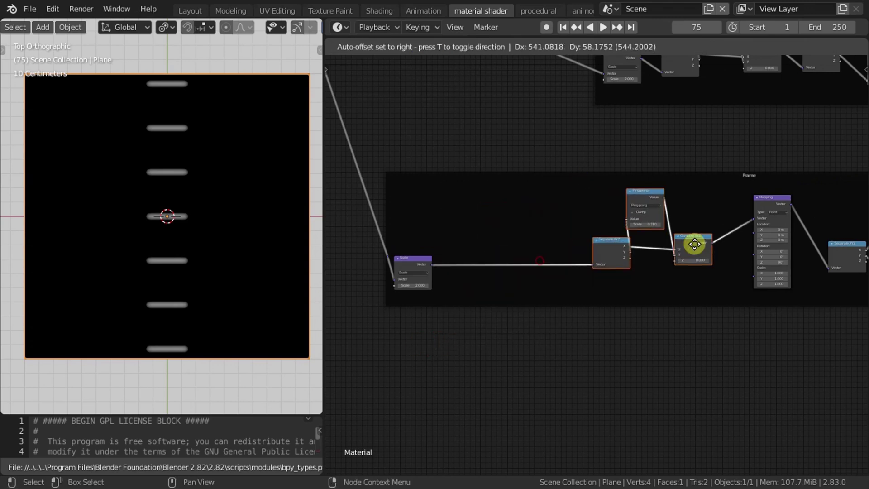
scroll(639, 332, up, 1)
scroll(640, 332, up, 2)
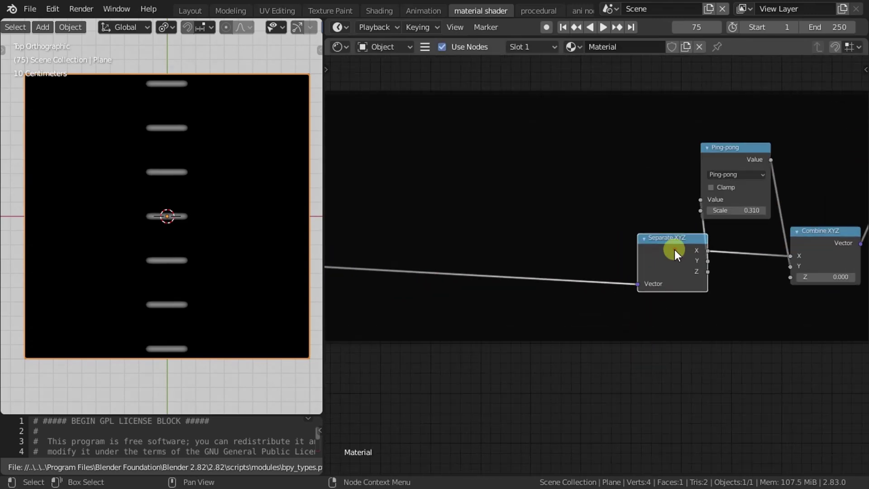
drag(526, 260, 555, 309)
- Insert a Vector Curves node into the link before Separate XYZ
key(shift+a)
click(546, 381)
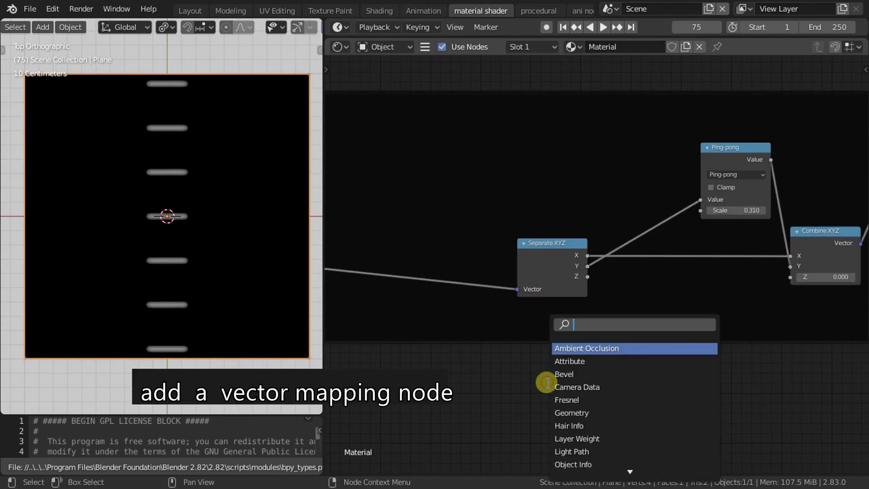
text(vec)
click(580, 348)
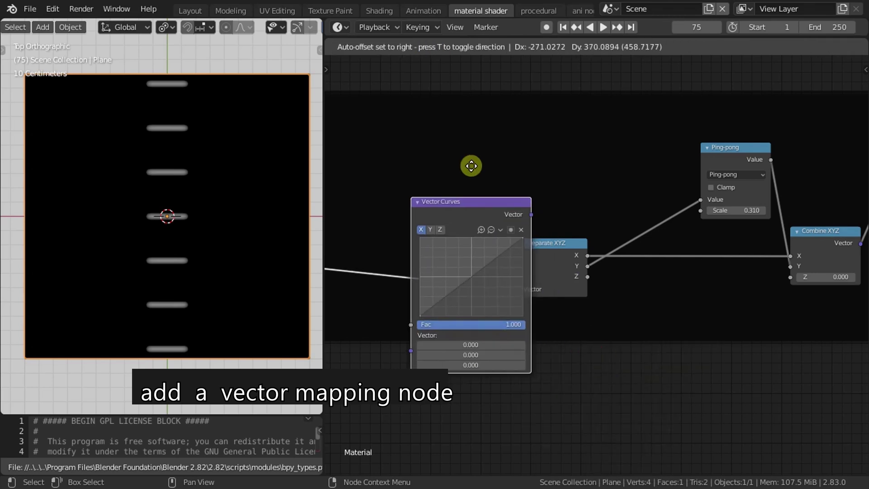
click(412, 128)
scroll(733, 227, up, 1)
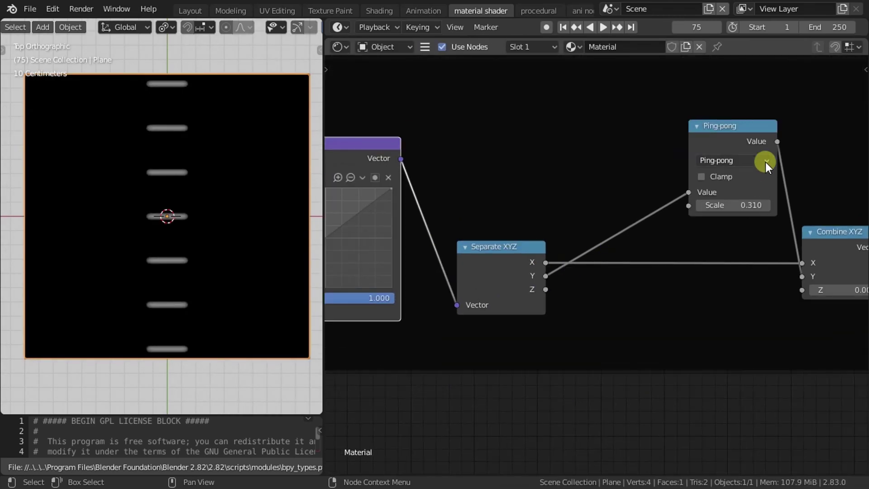
- Duplicate the Ping-pong node and switch the copy to Multiply Add
click(764, 161)
key(shift+d)
click(547, 113)
click(567, 143)
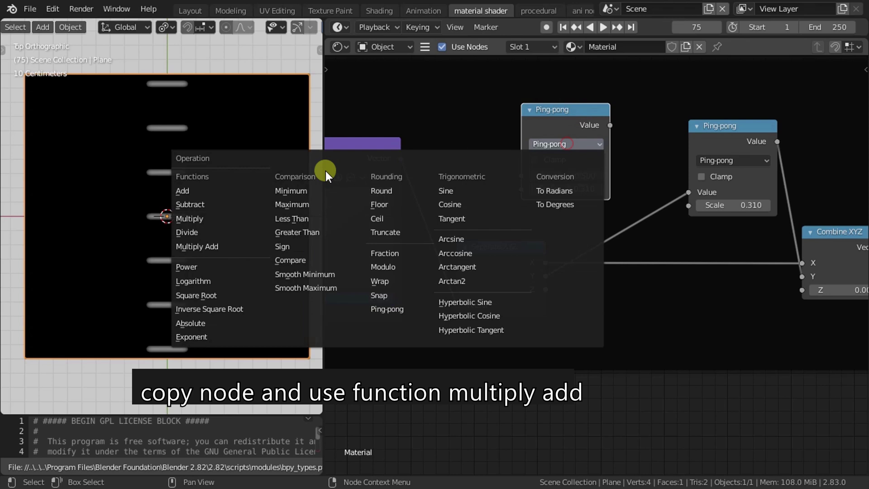
click(219, 246)
- Wire Y and X into Multiply Add, feed it to Ping-pong, Multiplier -2.110
drag(546, 276, 588, 174)
drag(520, 172, 522, 175)
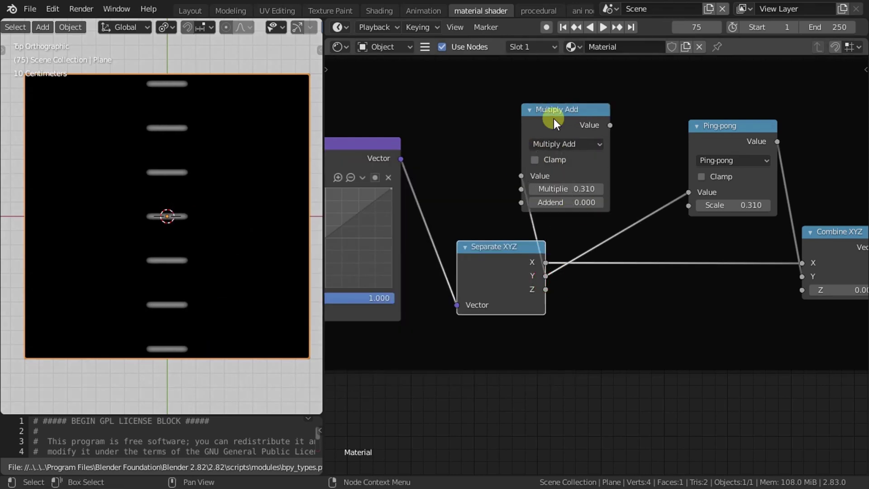
drag(553, 119, 653, 235)
mouse_move(558, 254)
mouse_down()
mouse_move(637, 299)
mouse_move(622, 318)
mouse_up()
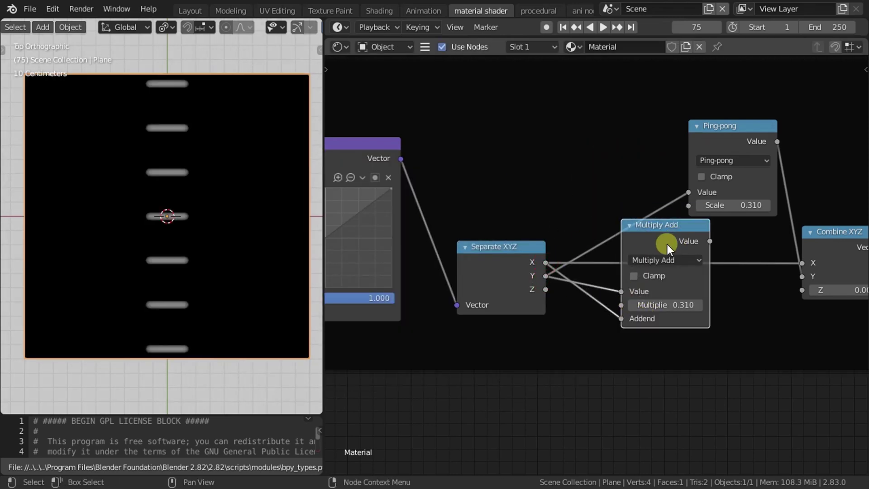
drag(699, 259, 585, 139)
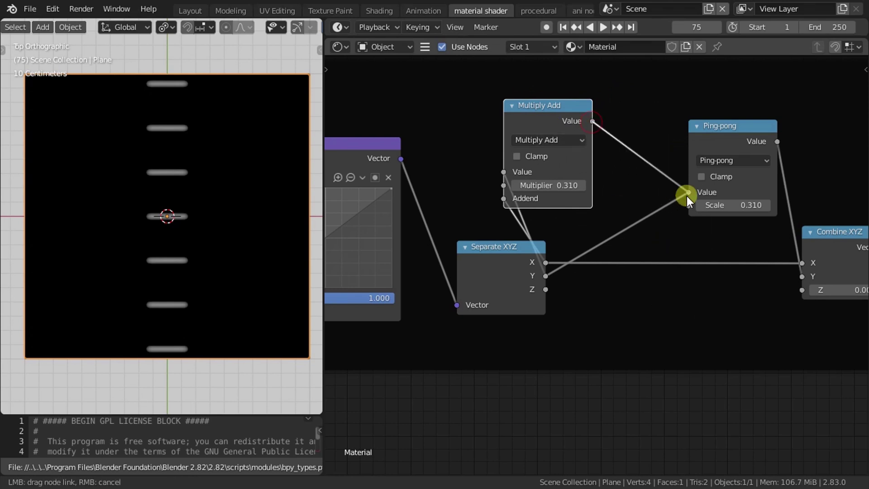
drag(687, 196, 687, 193)
mouse_move(550, 185)
mouse_down()
mouse_move(638, 199)
mouse_move(258, 126)
mouse_move(295, 130)
mouse_up()
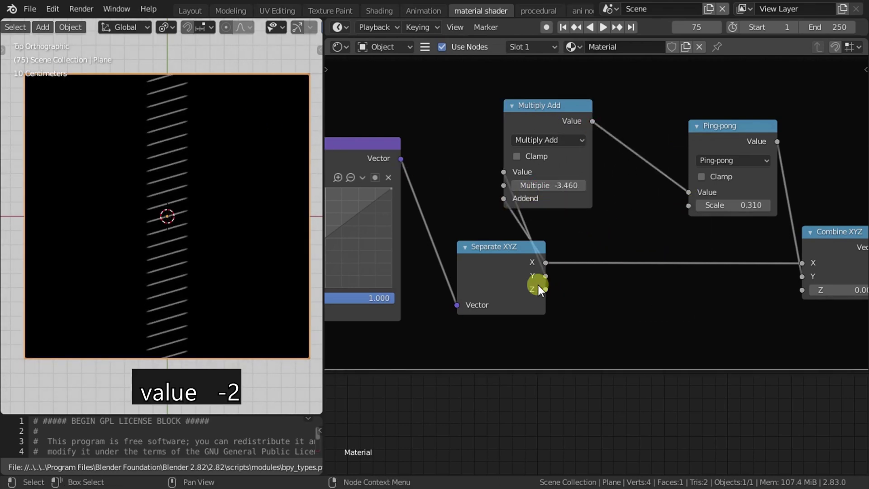
mouse_move(544, 209)
mouse_down()
mouse_move(593, 186)
mouse_move(639, 190)
mouse_up()
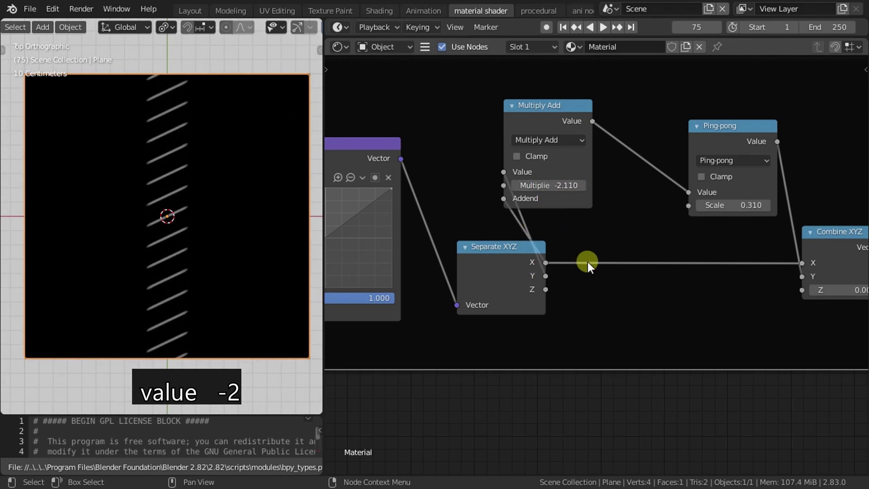
- Set the Subtract node's value to 0.100
scroll(588, 262, down, 2)
scroll(644, 286, down, 2)
mouse_move(712, 273)
middle_down()
mouse_move(572, 248)
mouse_move(498, 250)
mouse_move(630, 262)
mouse_move(558, 259)
middle_up()
scroll(631, 263, up, 2)
scroll(558, 259, up, 2)
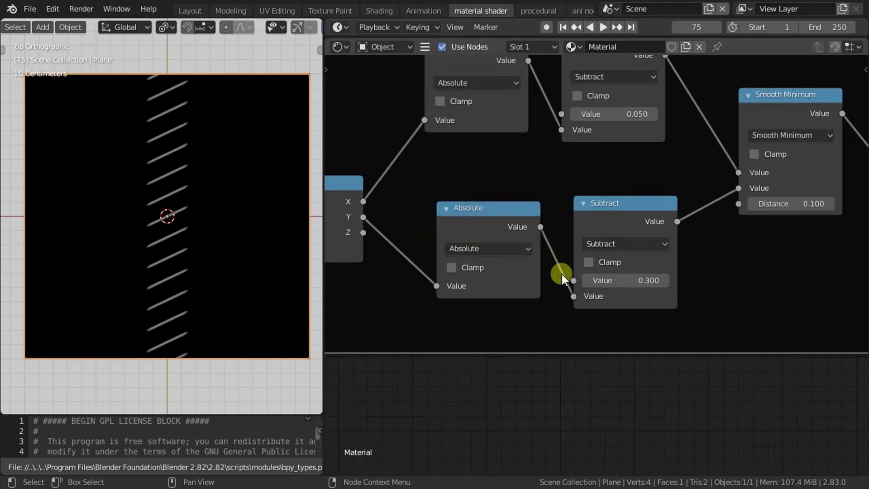
click(629, 115)
text(.2)
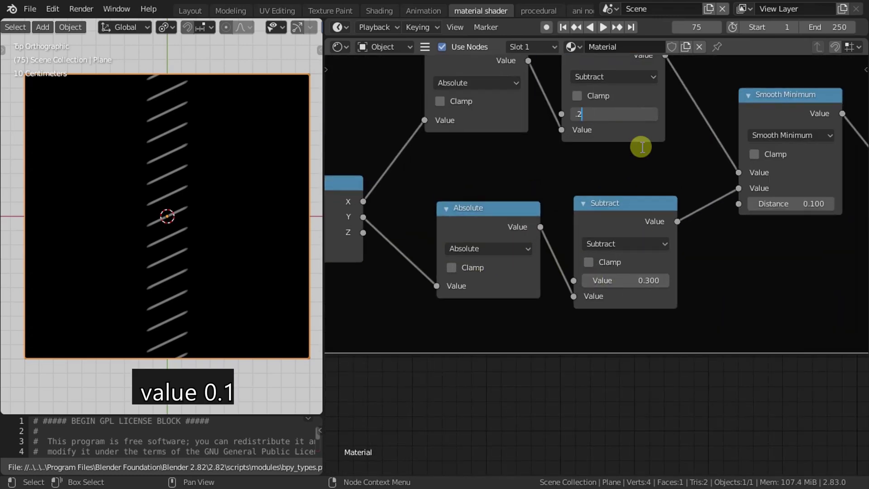
key(Return)
text(0.1)
key(Return)
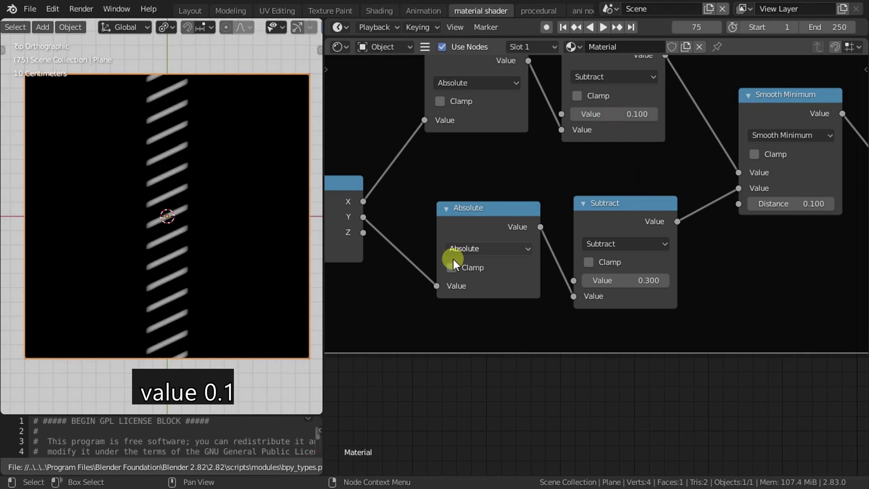
scroll(453, 259, down, 4)
- Move the Vector Curves endpoints and add a middle point to form an S-curve
middle_drag(380, 340, 574, 294)
scroll(533, 300, up, 2)
scroll(550, 295, up, 3)
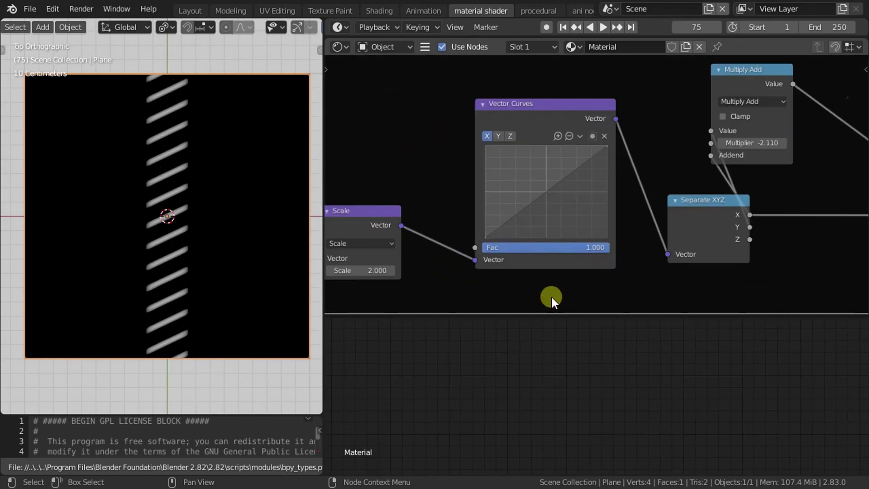
scroll(551, 298, up, 2)
scroll(453, 280, up, 3)
drag(410, 304, 450, 300)
click(492, 220)
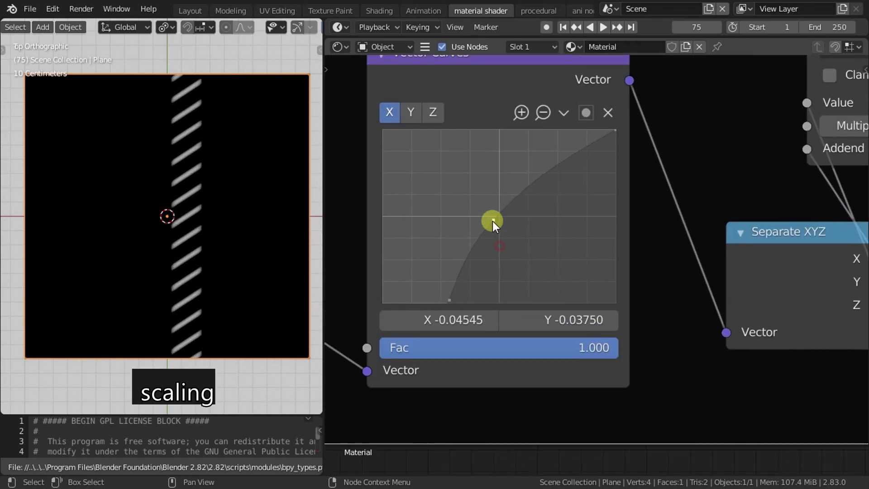
drag(608, 131, 535, 131)
mouse_move(518, 177)
mouse_down()
mouse_move(523, 196)
mouse_move(468, 236)
mouse_move(458, 300)
mouse_move(477, 231)
mouse_up()
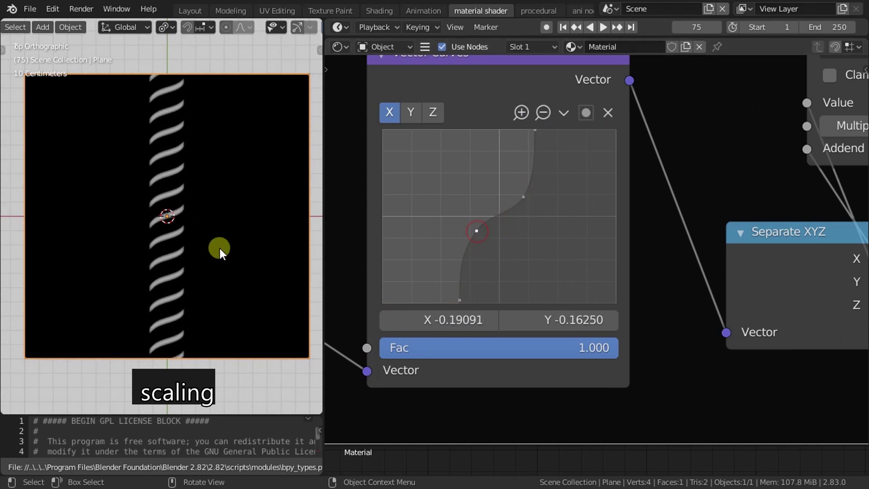
- Fine-tune the S-curve's top endpoint and middle points
scroll(219, 248, down, 2)
drag(540, 132, 544, 130)
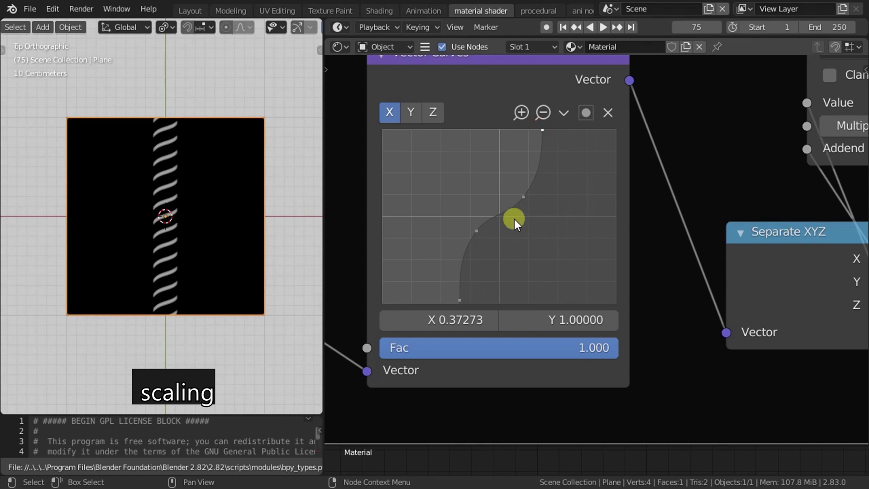
drag(523, 198, 523, 205)
drag(476, 230, 475, 234)
drag(528, 201, 526, 200)
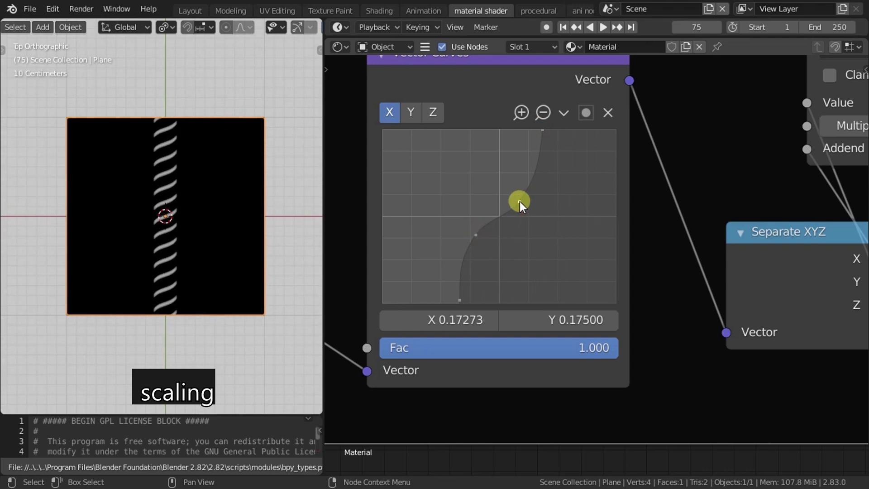
- Select the lower wavy-stitch node frame
scroll(212, 264, up, 6)
scroll(216, 265, down, 3)
scroll(230, 264, down, 1)
scroll(714, 346, down, 4)
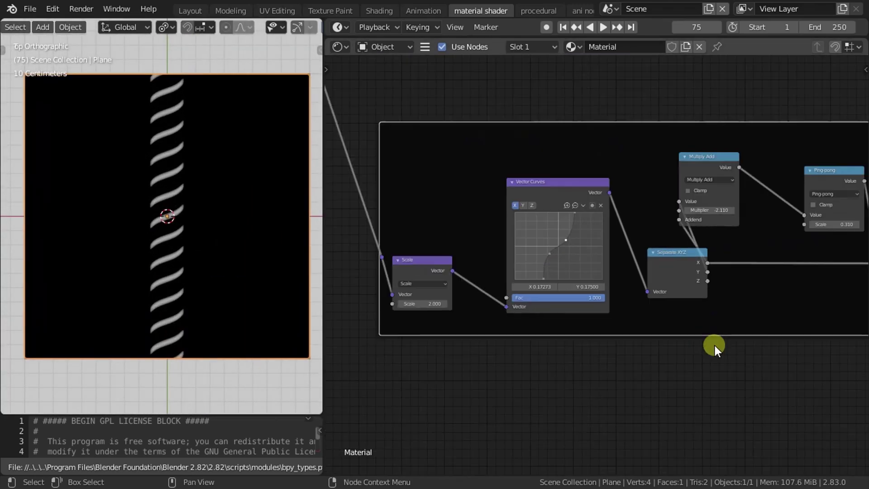
scroll(714, 344, down, 2)
scroll(491, 359, down, 2)
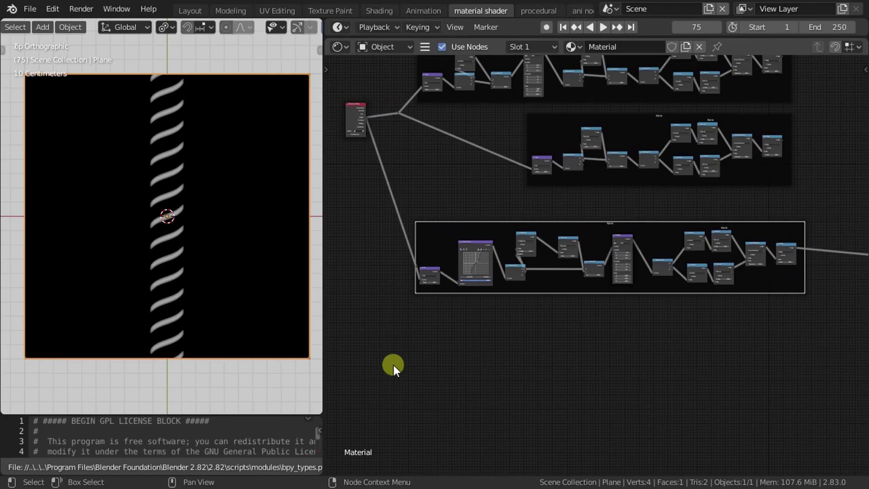
drag(393, 362, 860, 217)
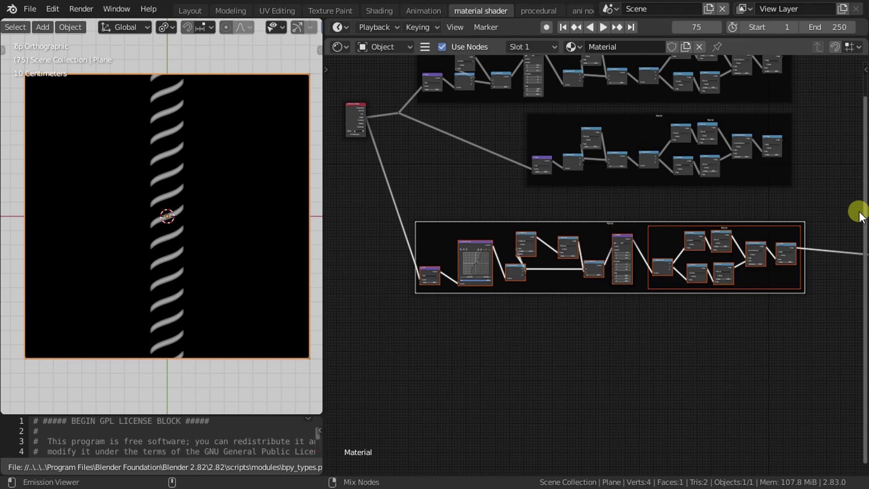
- Duplicate the wavy-stitch frame below the original and save the file
key(shift+d)
click(326, 322)
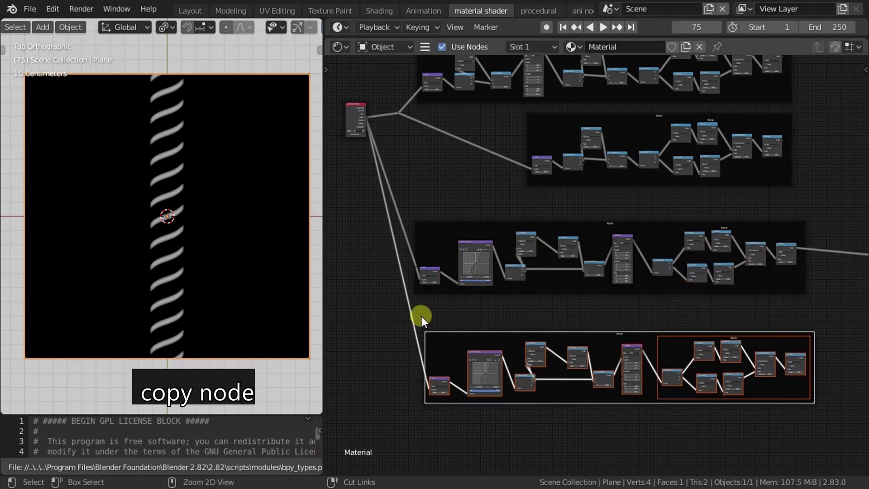
key(ctrl+s)
scroll(434, 316, down, 2)
scroll(632, 266, up, 2)
- Connect the copied frame's Multiply output to Principled BSDF Base Color
drag(643, 157, 716, 313)
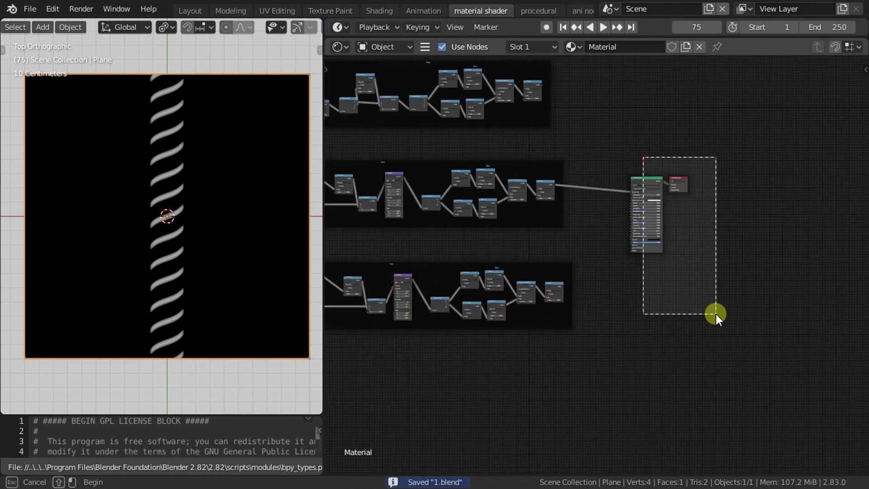
scroll(661, 266, up, 1)
scroll(596, 237, up, 2)
scroll(511, 254, up, 2)
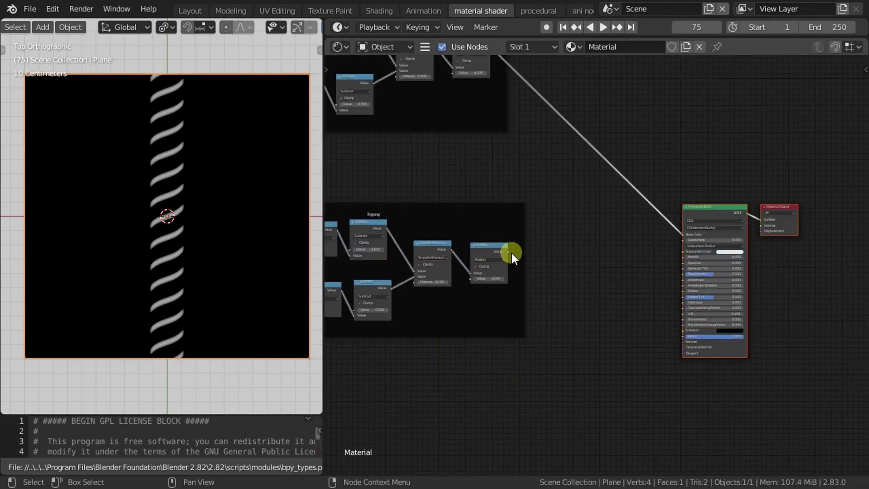
drag(508, 251, 683, 234)
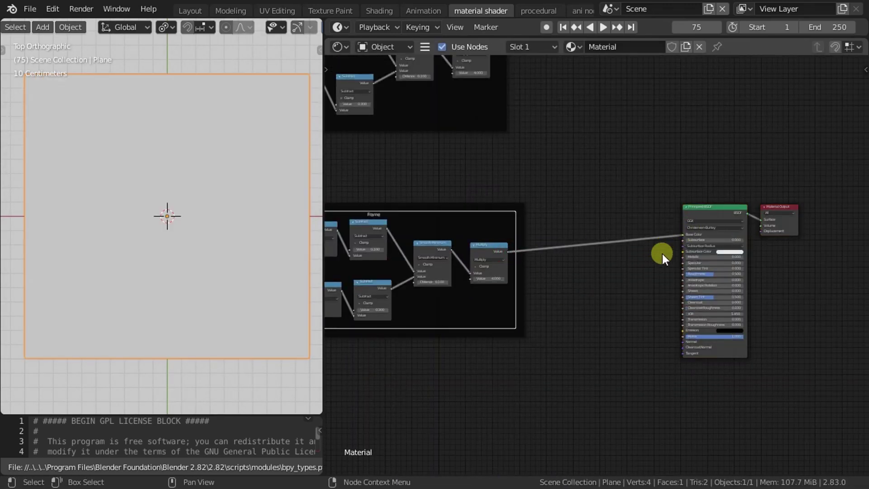
scroll(636, 265, down, 3)
mouse_move(454, 337)
middle_down()
mouse_move(456, 307)
mouse_move(674, 295)
middle_up()
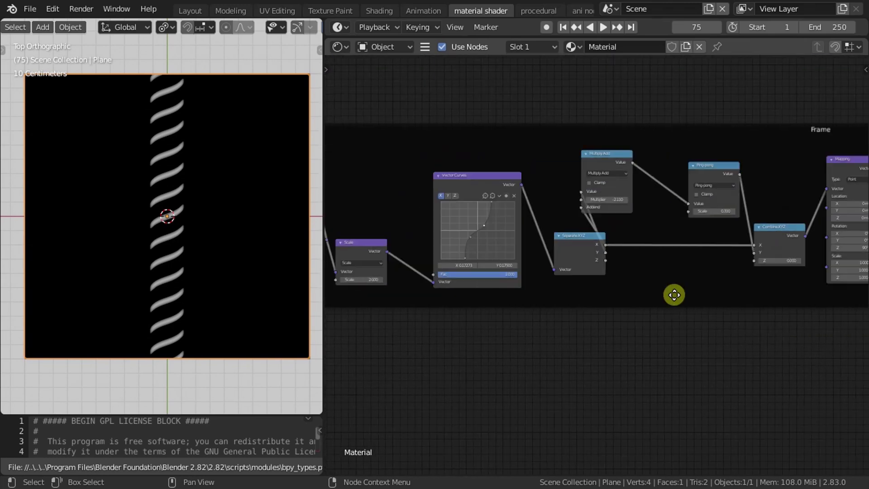
- Delete the extra top curve point and raise the middle point as the hump's peak
scroll(551, 286, up, 3)
scroll(550, 286, up, 1)
click(548, 131)
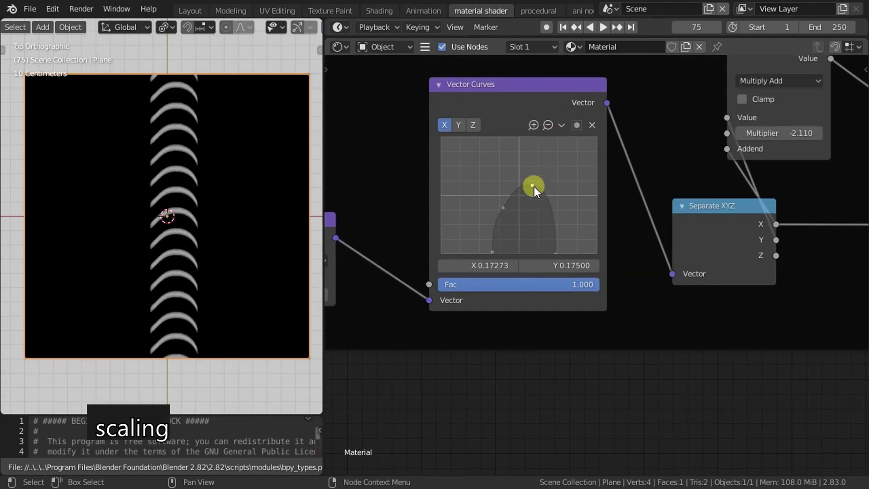
click(592, 124)
scroll(543, 153, up, 1)
mouse_move(479, 192)
mouse_down()
mouse_move(498, 178)
mouse_move(495, 198)
mouse_up()
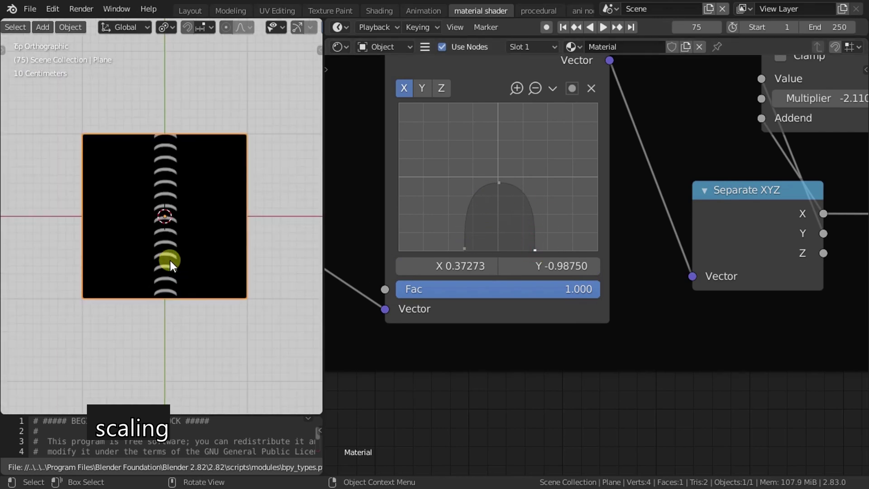
- Adjust the hump's feet and centre its peak into a symmetric bell curve
scroll(564, 219, up, 2)
mouse_move(506, 243)
mouse_down()
mouse_move(504, 232)
mouse_move(507, 241)
mouse_up()
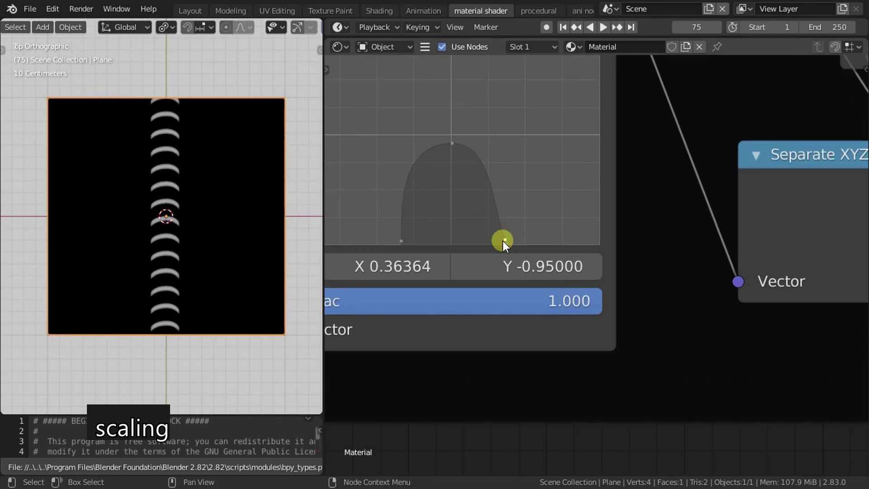
drag(401, 241, 403, 238)
drag(403, 240, 398, 248)
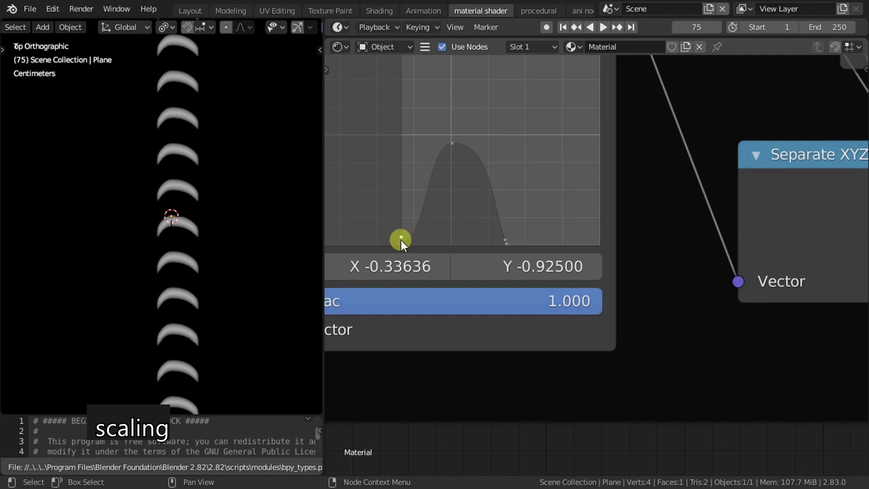
scroll(175, 200, up, 3)
scroll(176, 200, down, 3)
drag(452, 144, 450, 141)
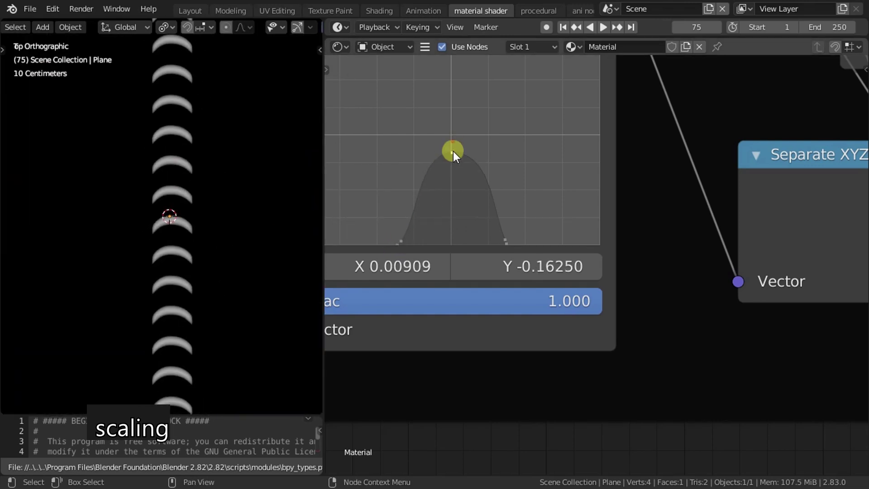
- Select the crescent-stitch node frame
scroll(225, 195, down, 4)
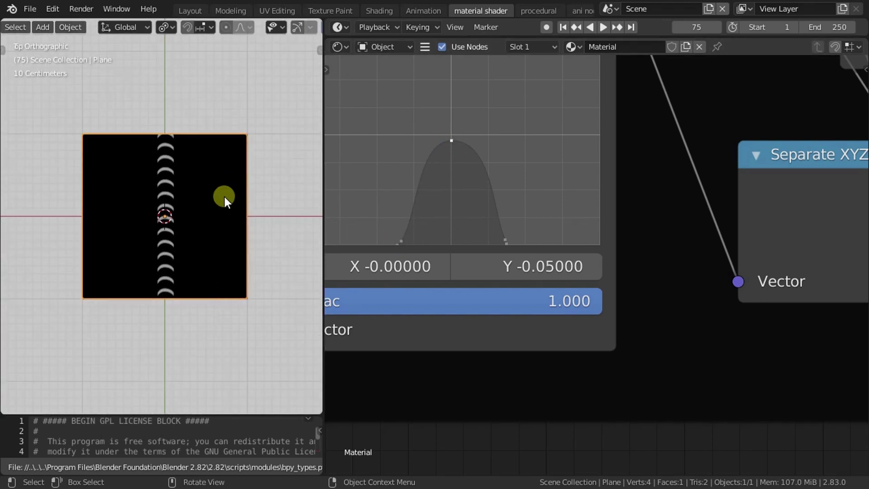
scroll(697, 283, down, 5)
scroll(656, 303, down, 2)
scroll(619, 335, down, 2)
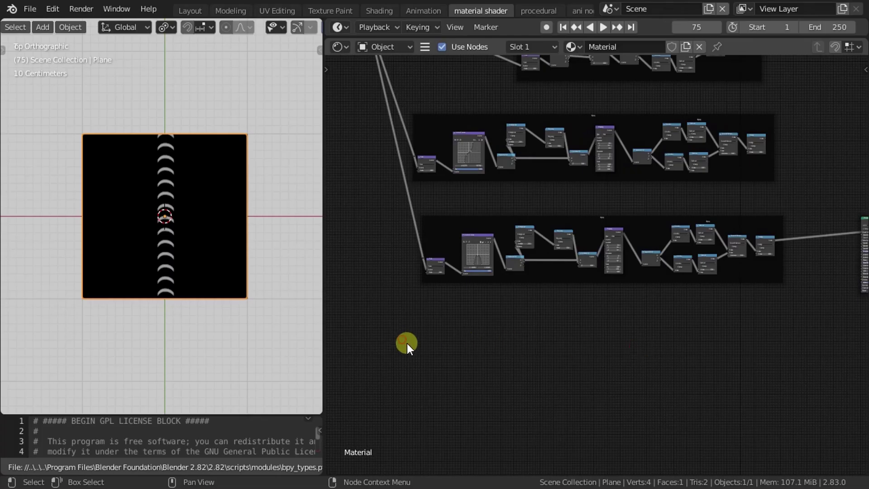
drag(403, 367, 818, 220)
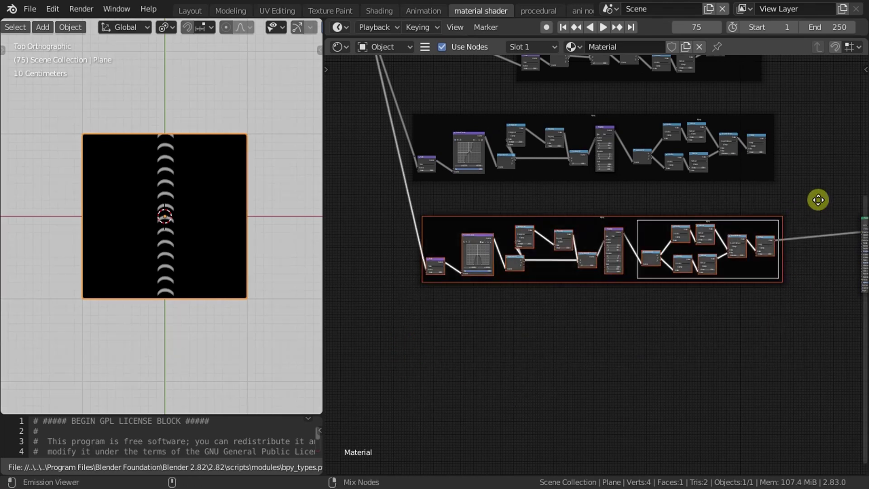
- Duplicate the crescent-stitch frame below and wire its Multiply output to Base Color
key(shift+d)
click(683, 277)
scroll(597, 289, up, 3)
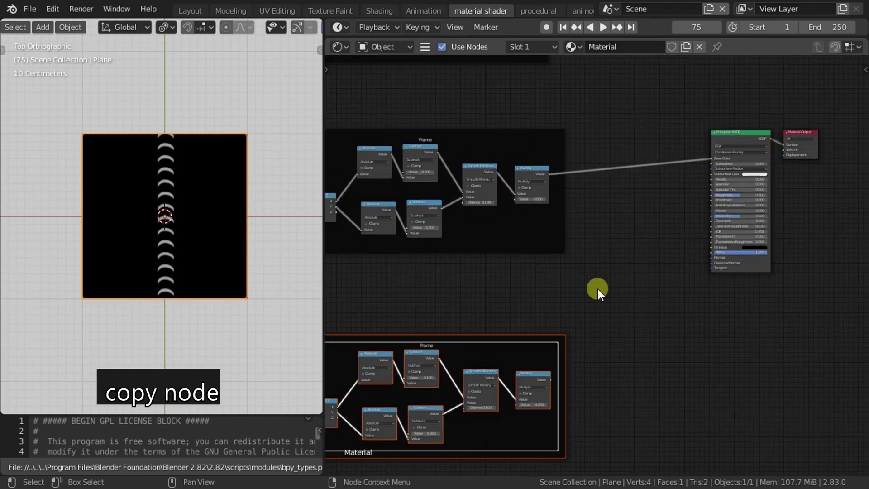
drag(553, 379, 713, 160)
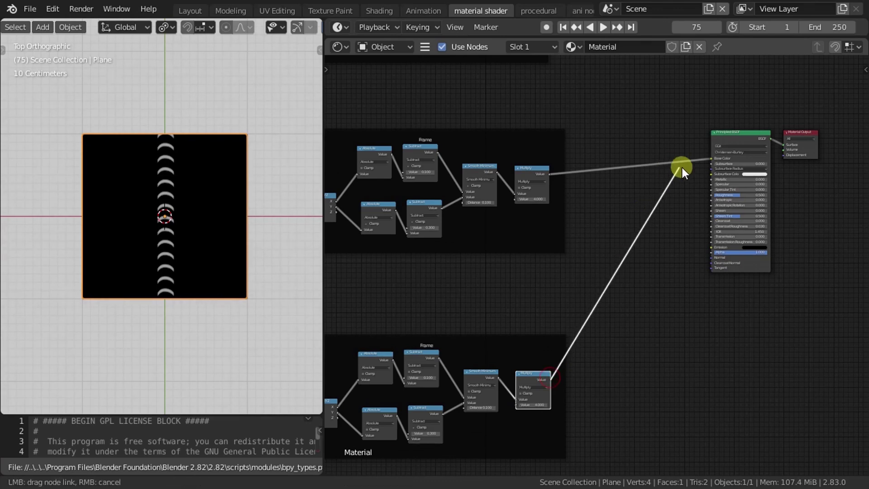
- Move the Principled BSDF and Material Output nodes lower
drag(707, 72, 839, 253)
key(g)
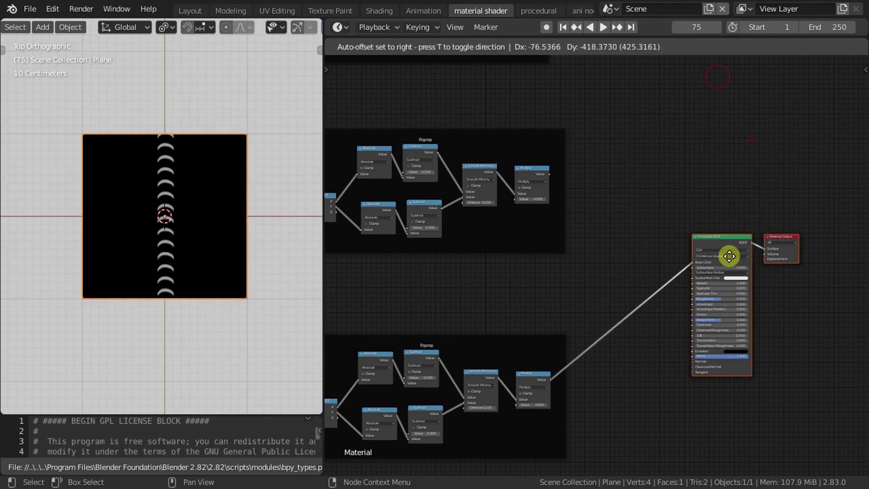
scroll(549, 258, up, 2)
scroll(508, 151, up, 2)
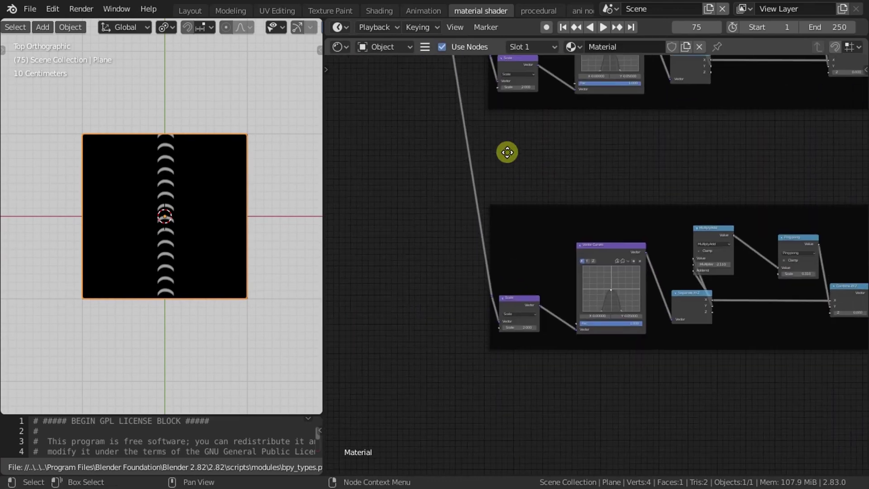
scroll(556, 200, up, 2)
scroll(544, 148, up, 2)
scroll(597, 265, up, 1)
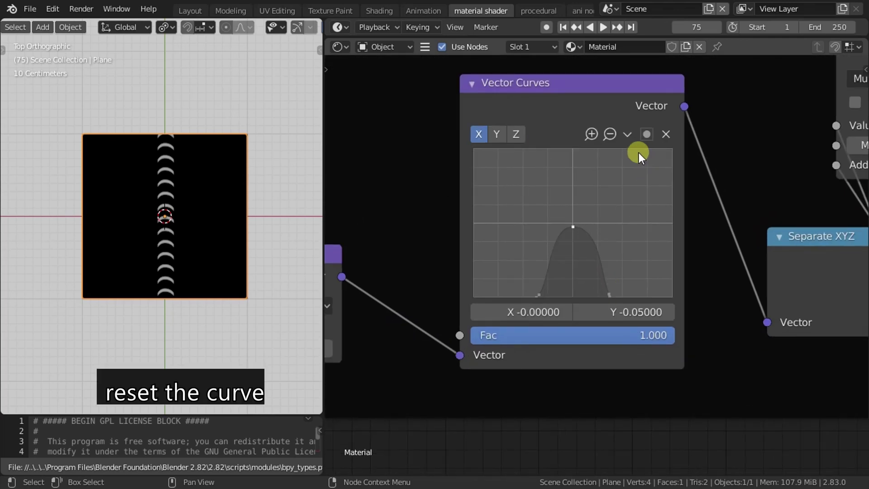
- Reset the Vector Curves curve to a straight diagonal
click(626, 134)
click(633, 263)
scroll(601, 234, down, 2)
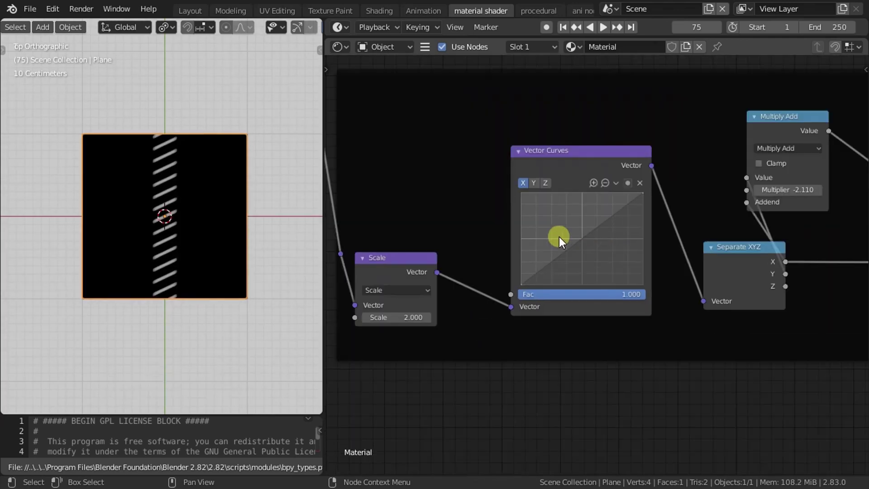
scroll(558, 237, down, 2)
- Move the Scale node and its incoming reroute point further left
click(483, 304)
mouse_move(473, 260)
mouse_down()
mouse_move(403, 252)
mouse_move(339, 258)
mouse_up()
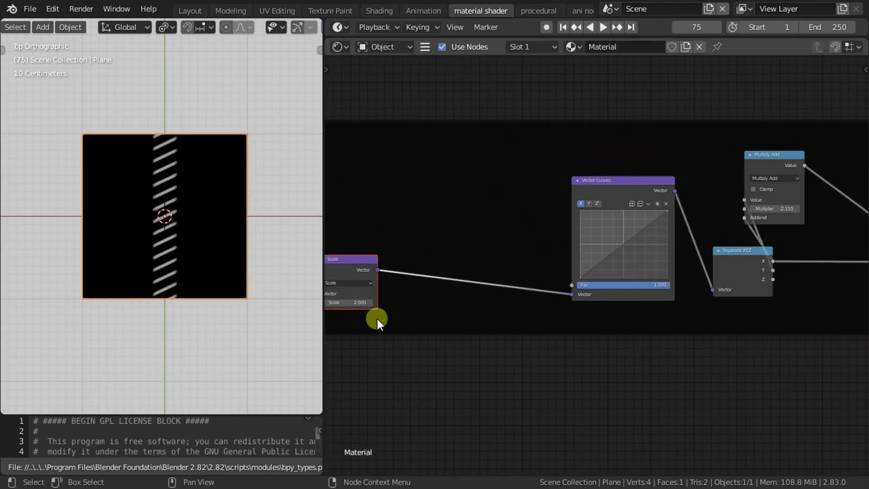
middle_drag(340, 269, 481, 273)
mouse_move(482, 273)
mouse_down()
mouse_move(412, 265)
mouse_move(425, 278)
mouse_up()
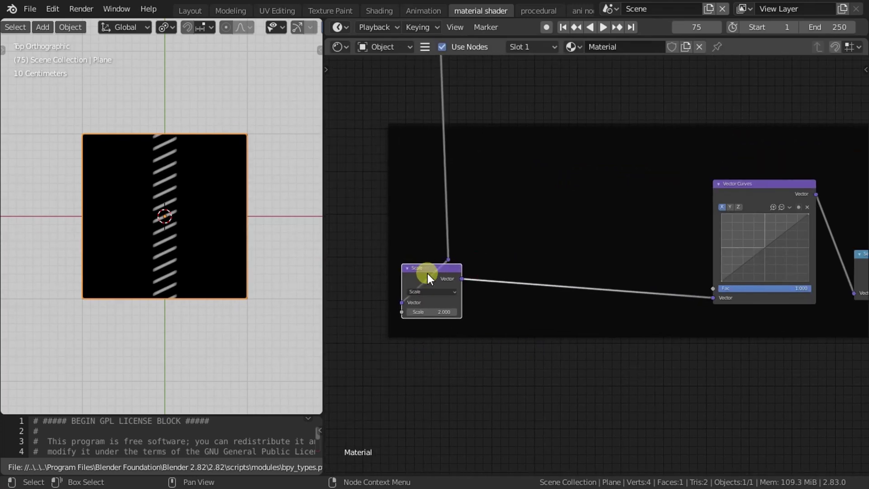
click(447, 257)
key(g)
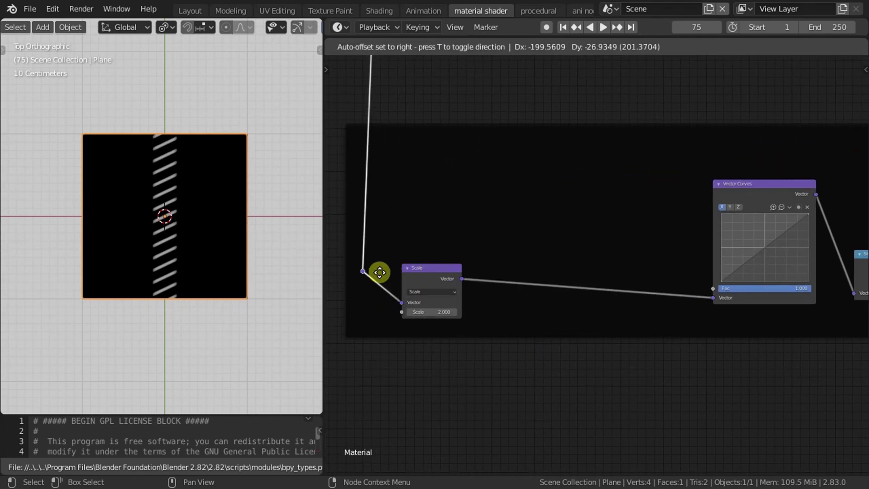
click(373, 300)
scroll(373, 299, down, 2)
- Copy the slanted-stitch frame's nodes and paste them below the original
middle_drag(571, 344, 613, 323)
drag(607, 324, 682, 296)
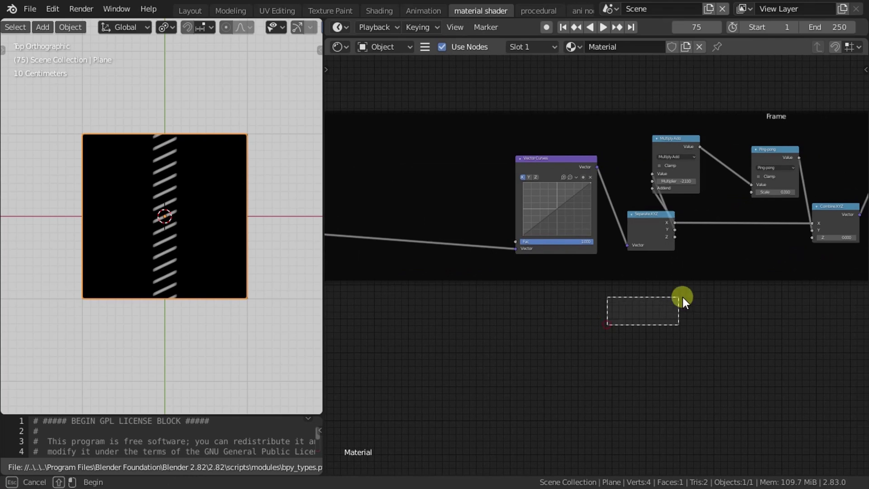
scroll(658, 287, down, 1)
drag(604, 315, 778, 169)
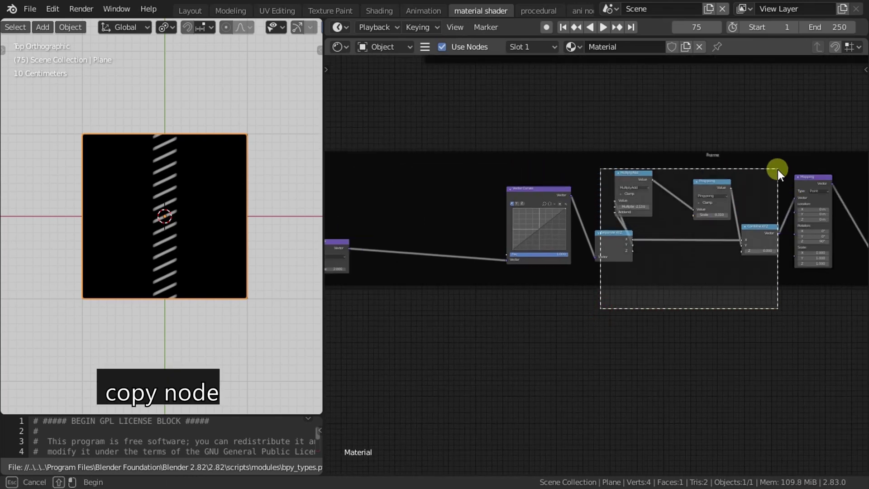
key(ctrl+c)
key(ctrl+v)
click(484, 229)
- Reposition the pasted nodes and shift their Scale node to the left
scroll(694, 249, up, 2)
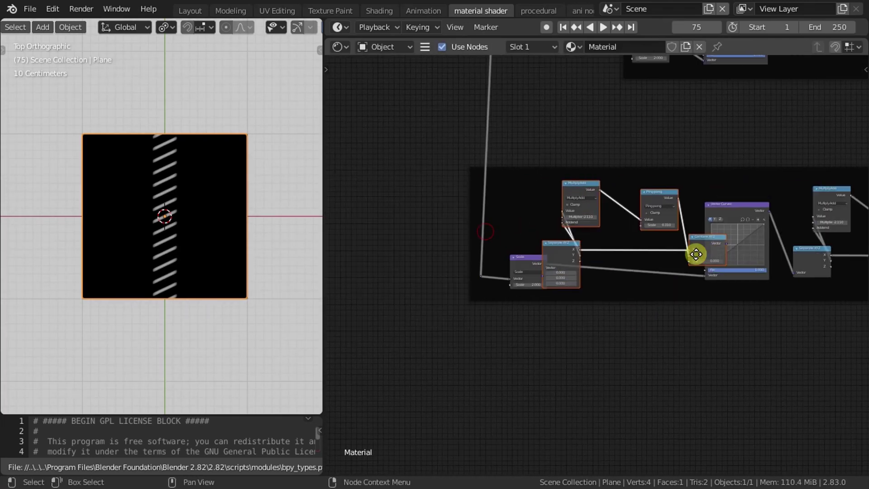
key(g)
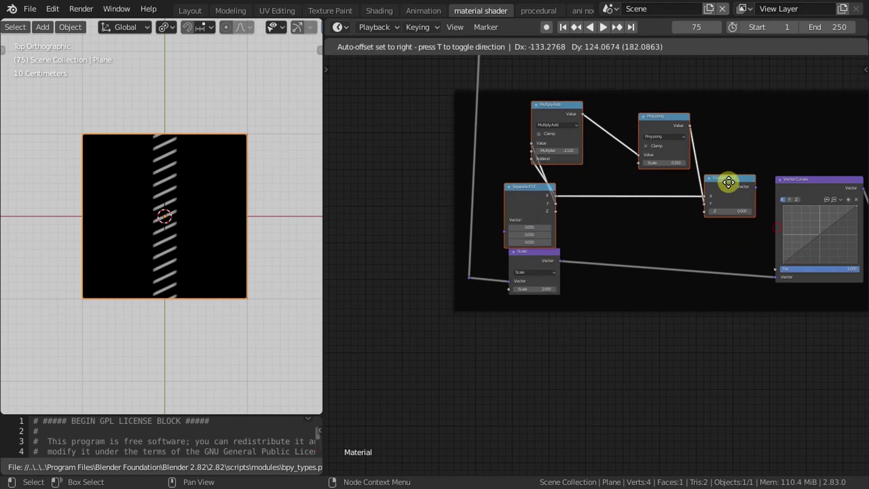
click(684, 186)
drag(452, 344, 554, 278)
key(g)
click(493, 252)
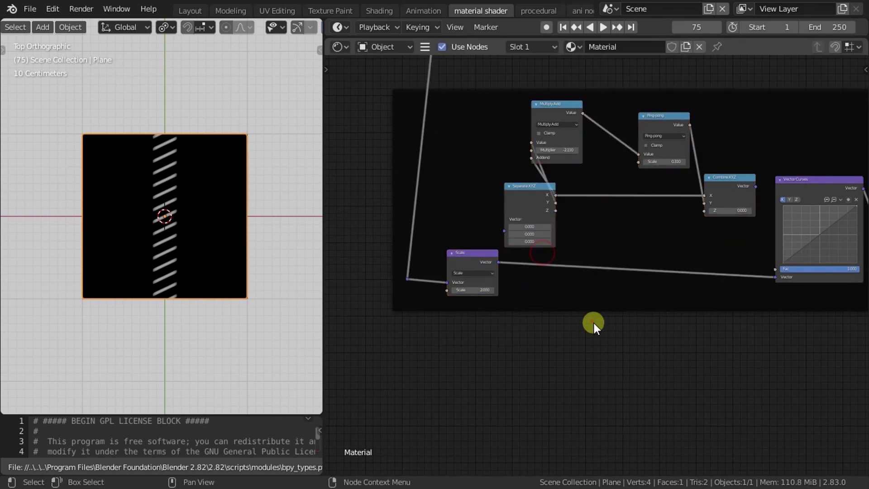
scroll(591, 324, up, 2)
- Remove the Multiply Add node, switch the Ping-pong math node to Absolute, and rearrange the nodes
click(488, 126)
key(ctrl+x)
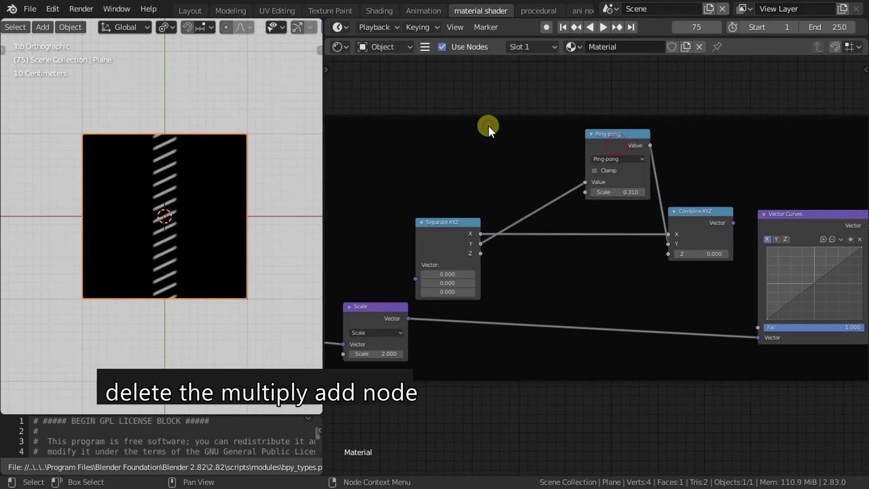
drag(453, 226, 578, 223)
click(613, 162)
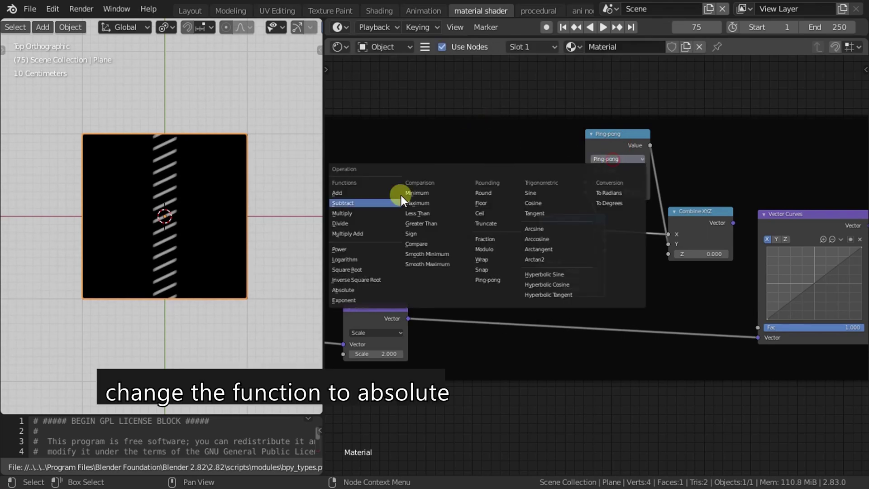
click(354, 287)
drag(713, 210, 693, 231)
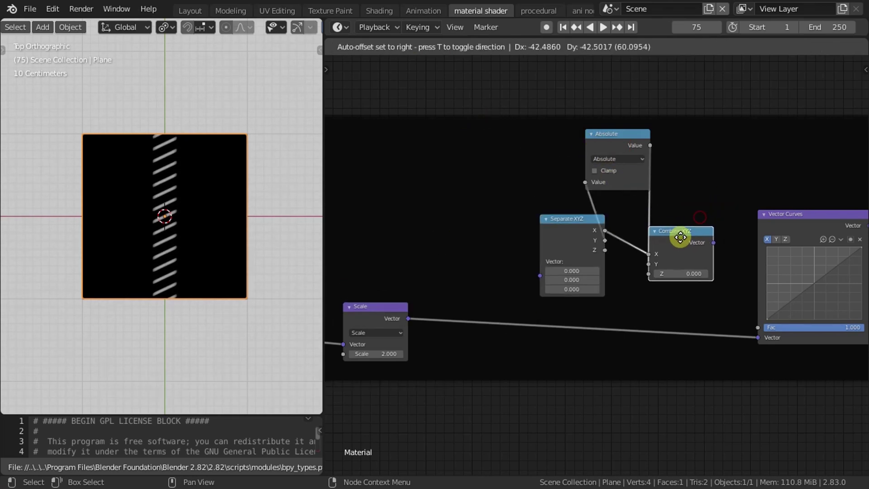
drag(623, 145, 577, 162)
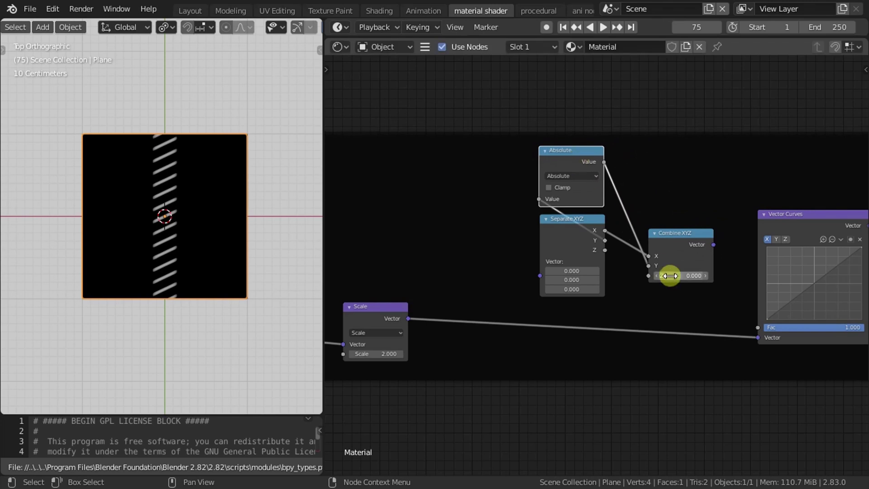
click(487, 369)
- Link Scale into Separate XYZ and Combine XYZ into Vector Curves, then regroup the three nodes
drag(409, 317, 540, 261)
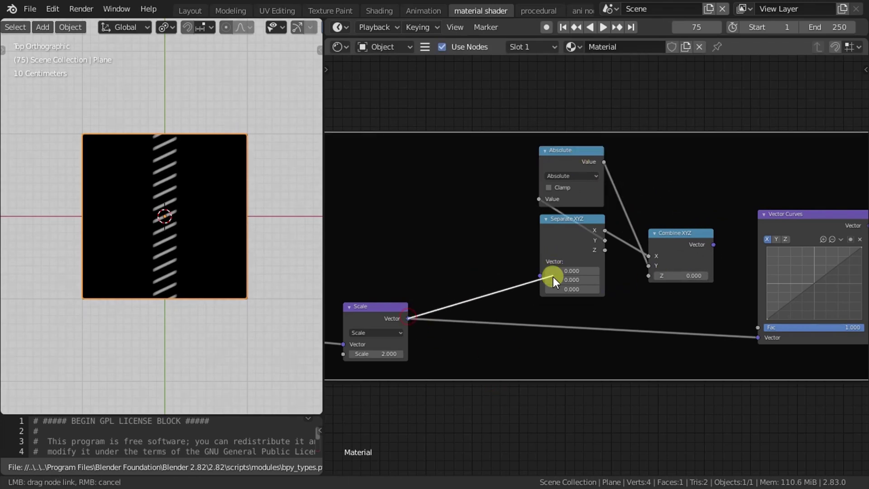
mouse_move(714, 245)
mouse_down()
mouse_move(743, 346)
mouse_move(764, 336)
mouse_up()
scroll(659, 259, up, 2)
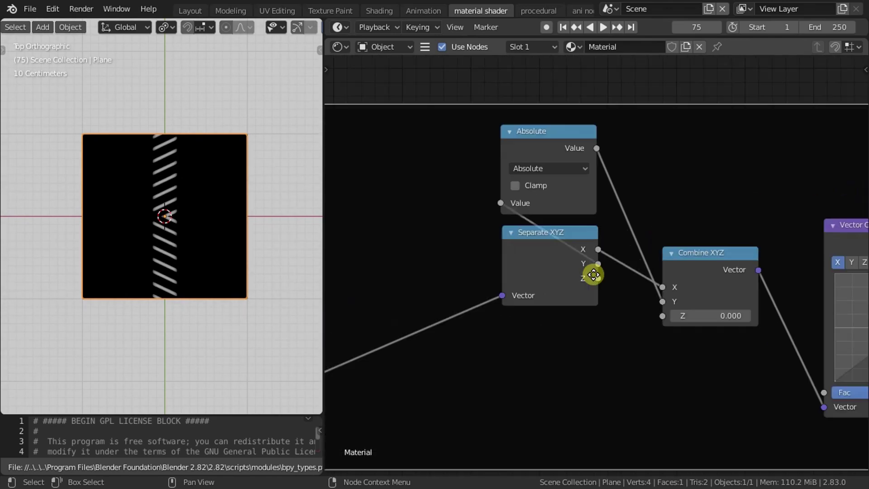
scroll(588, 273, up, 2)
scroll(613, 161, down, 4)
scroll(533, 402, up, 2)
drag(486, 435, 694, 67)
mouse_move(694, 189)
mouse_down()
mouse_move(682, 249)
mouse_move(673, 226)
mouse_move(686, 197)
mouse_move(589, 217)
mouse_move(492, 169)
mouse_up()
scroll(596, 253, up, 2)
click(673, 225)
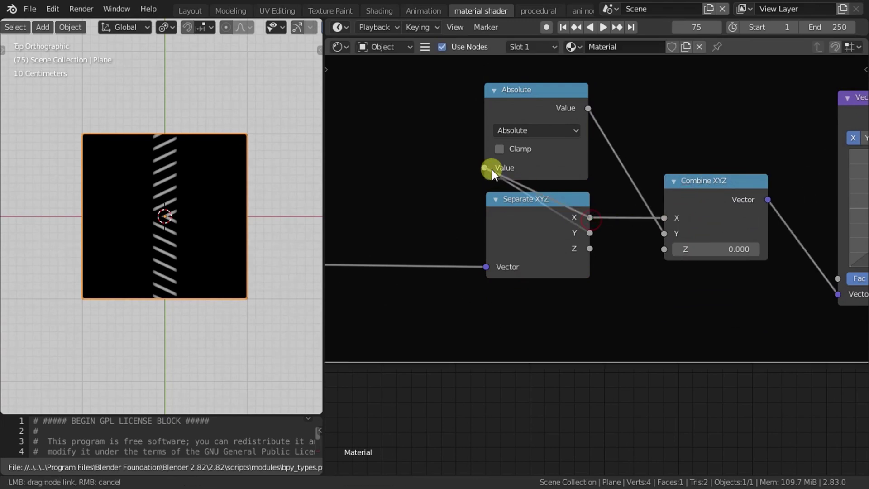
- Wire Absolute into Combine X and Separate Y into Combine Y for chevron stitches
drag(660, 229, 671, 221)
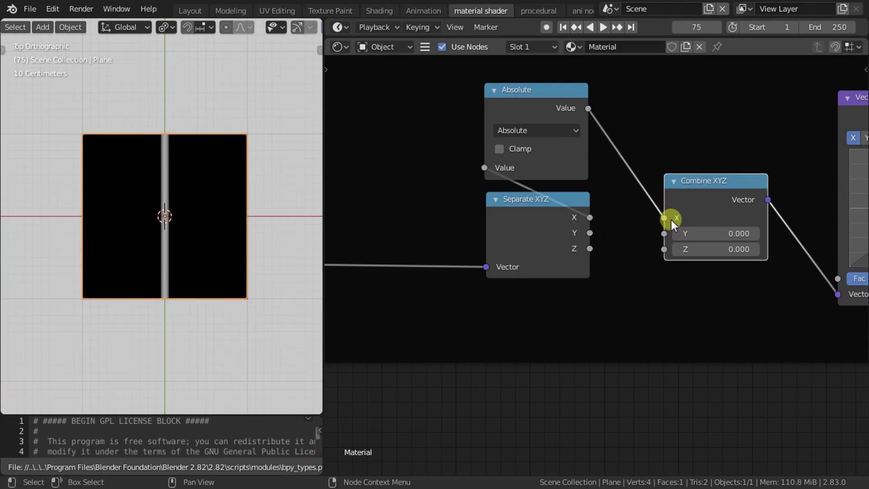
drag(589, 233, 669, 237)
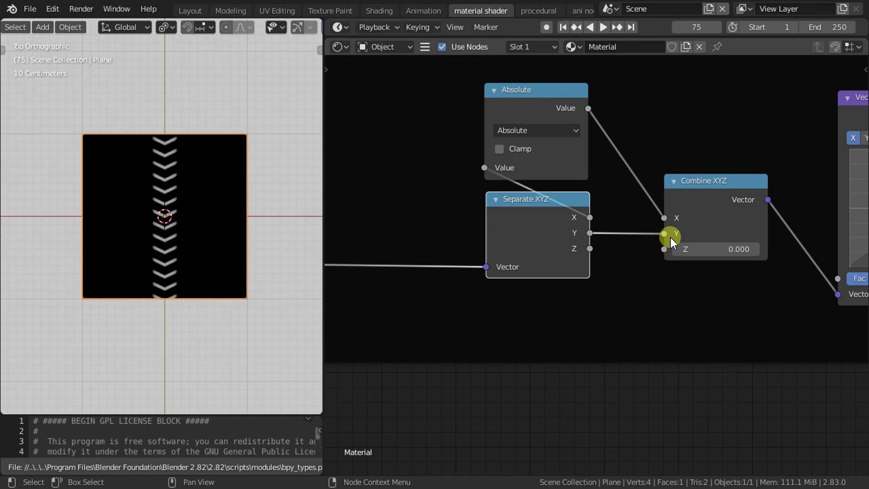
scroll(199, 251, up, 5)
scroll(199, 251, down, 5)
- Move the Vector Curves bottom-left point in toward the graph centre
scroll(711, 305, down, 2)
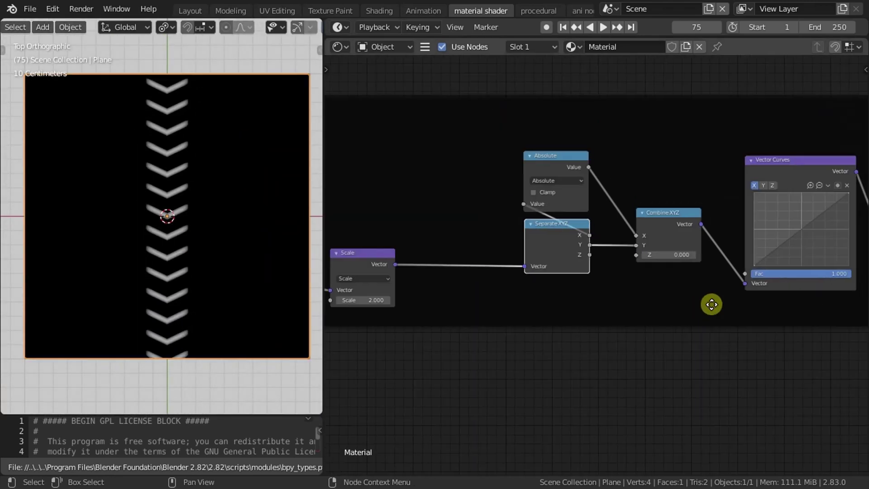
middle_drag(711, 305, 503, 294)
scroll(503, 294, up, 2)
scroll(444, 247, up, 2)
drag(443, 246, 656, 119)
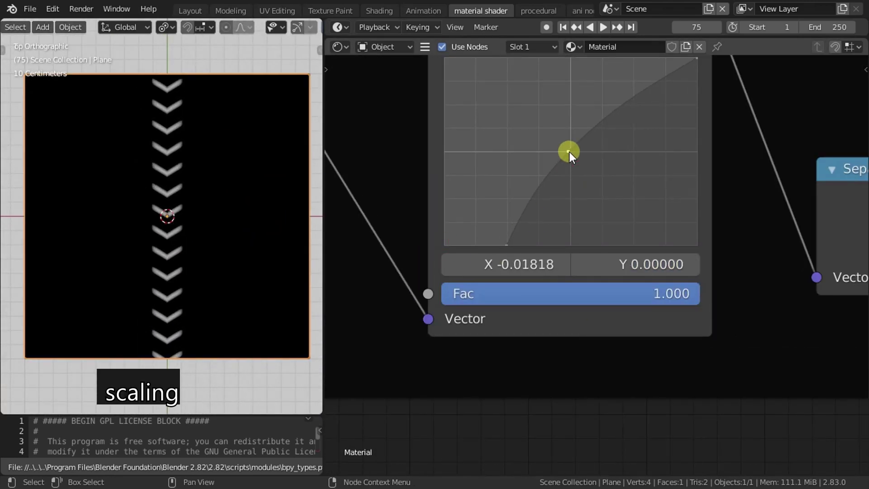
mouse_move(504, 246)
mouse_down()
mouse_move(575, 153)
mouse_move(579, 158)
mouse_up()
- Pull the top-right point up, then add and raise a mid-curve point into a convex arc
drag(696, 117, 682, 91)
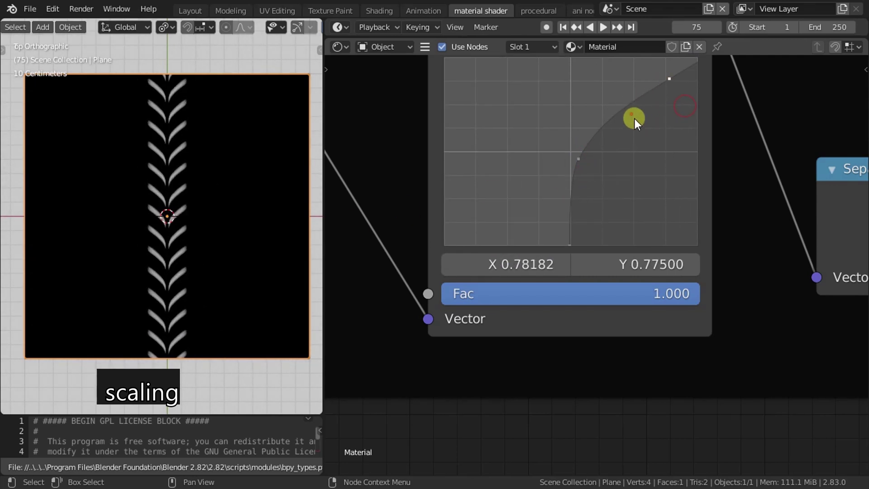
click(629, 114)
mouse_move(629, 114)
mouse_down()
mouse_move(612, 94)
mouse_move(624, 107)
mouse_up()
scroll(166, 228, up, 3)
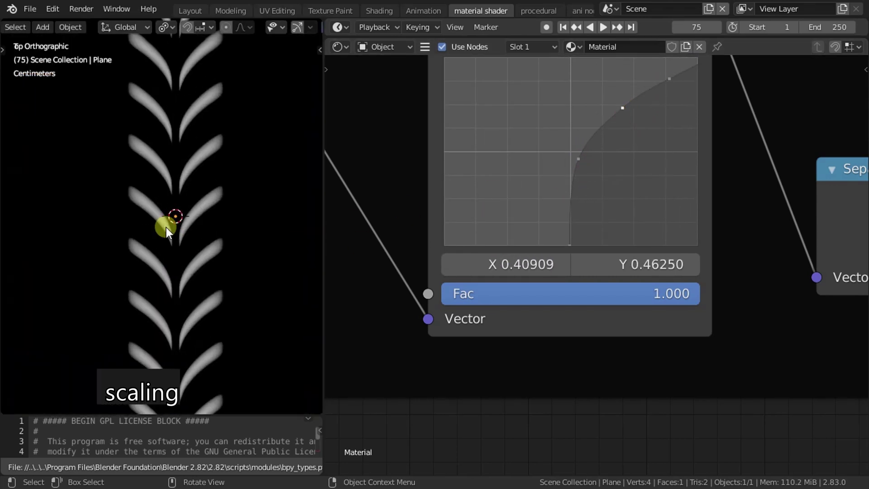
scroll(165, 227, down, 3)
scroll(170, 227, up, 5)
scroll(167, 265, down, 3)
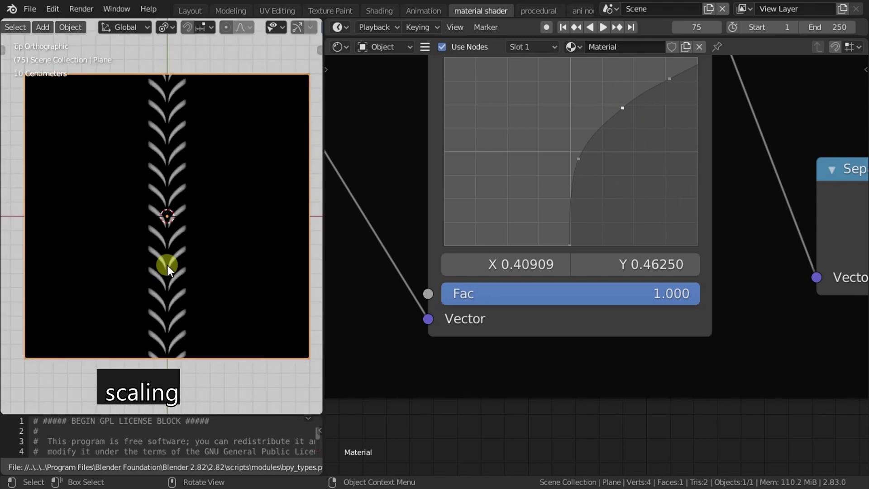
scroll(169, 264, up, 1)
scroll(588, 272, down, 5)
scroll(281, 285, down, 2)
scroll(733, 321, down, 3)
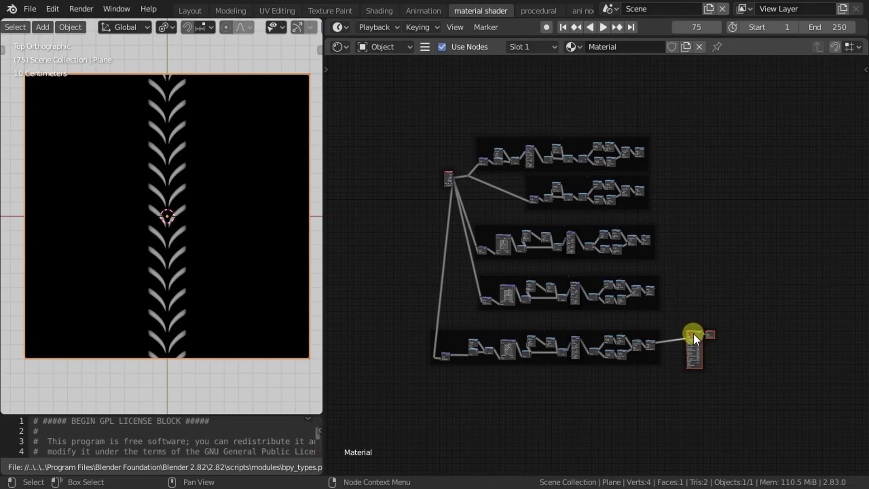
- Duplicate the lower stitch frame with Shift+D and place the copy at the top
drag(693, 332, 692, 116)
scroll(710, 239, up, 2)
scroll(695, 238, up, 2)
ctrl+scroll(647, 203, left, 1)
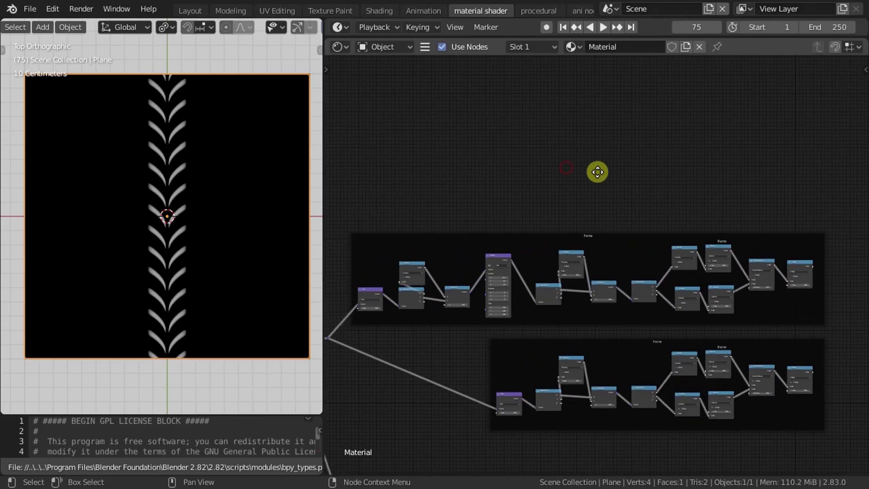
scroll(597, 170, down, 1)
scroll(612, 171, down, 1)
scroll(624, 163, down, 1)
drag(396, 190, 785, 316)
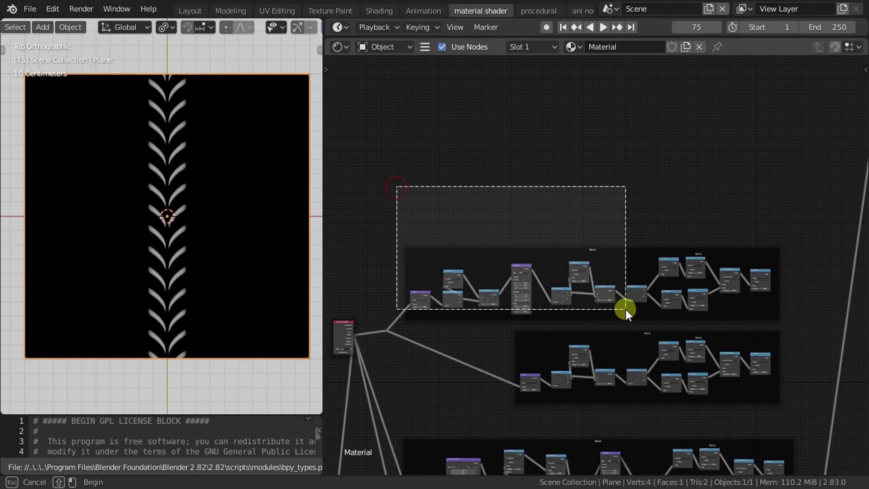
click(771, 332)
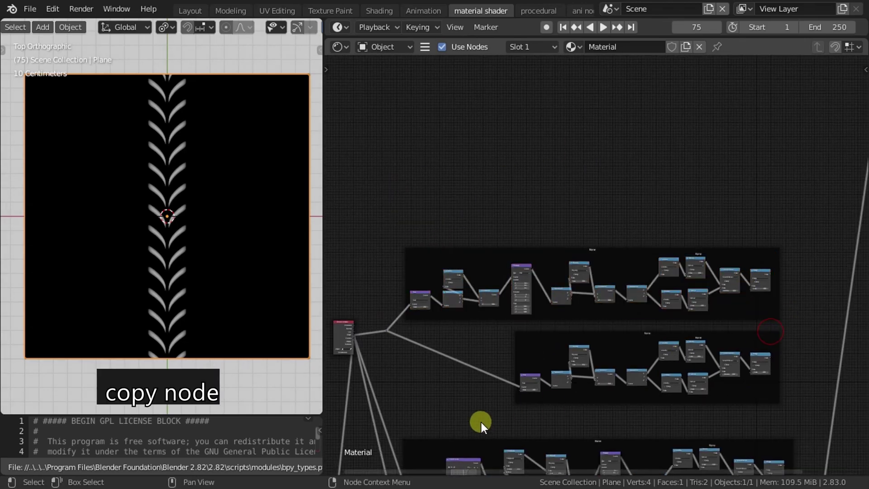
drag(478, 421, 815, 327)
key(shift+d)
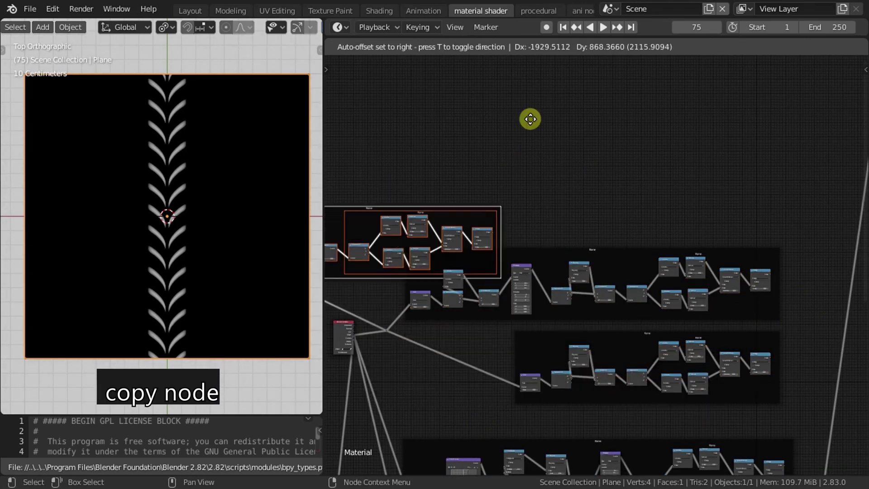
click(695, 70)
- Link the copy's Multiply output to the Principled BSDF for a straight dashed row
middle_drag(754, 165, 675, 200)
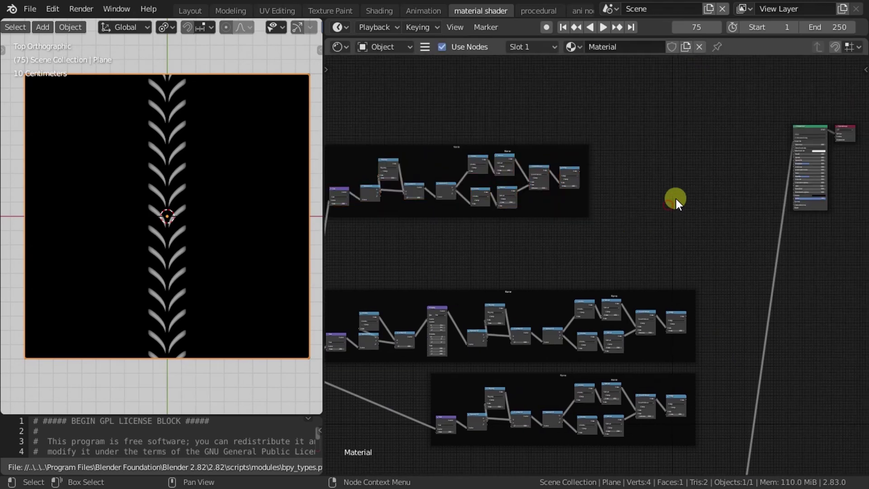
scroll(631, 233, up, 2)
middle_drag(630, 233, 655, 257)
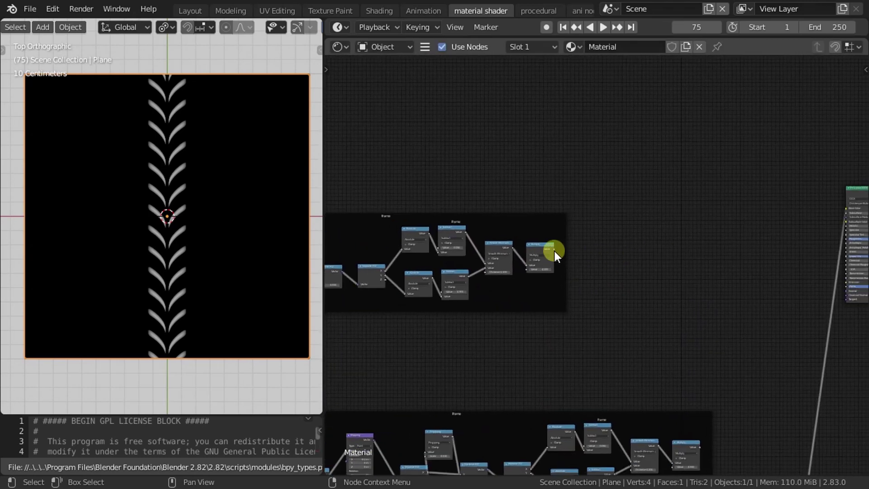
click(554, 251)
drag(554, 249, 845, 209)
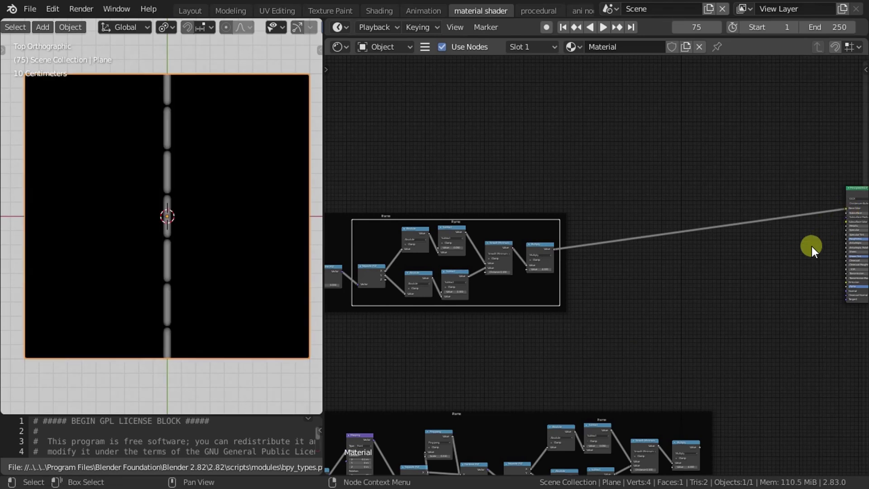
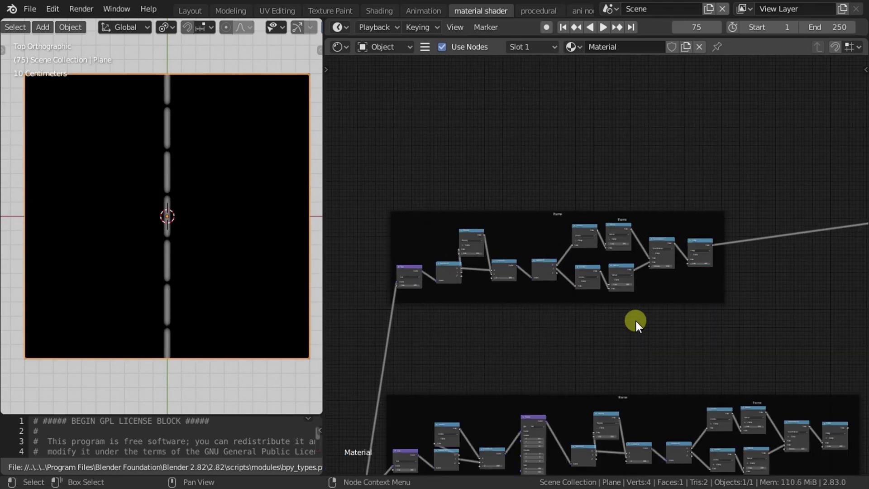
- Wrap the right-hand node chain in a new frame and move it up and right
scroll(588, 328, up, 1)
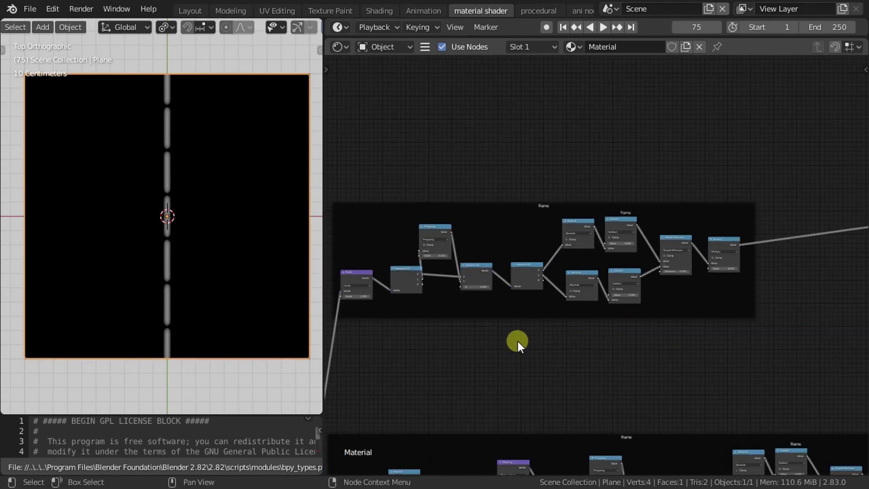
drag(507, 360, 742, 316)
key(ctrl+j)
drag(682, 222, 732, 199)
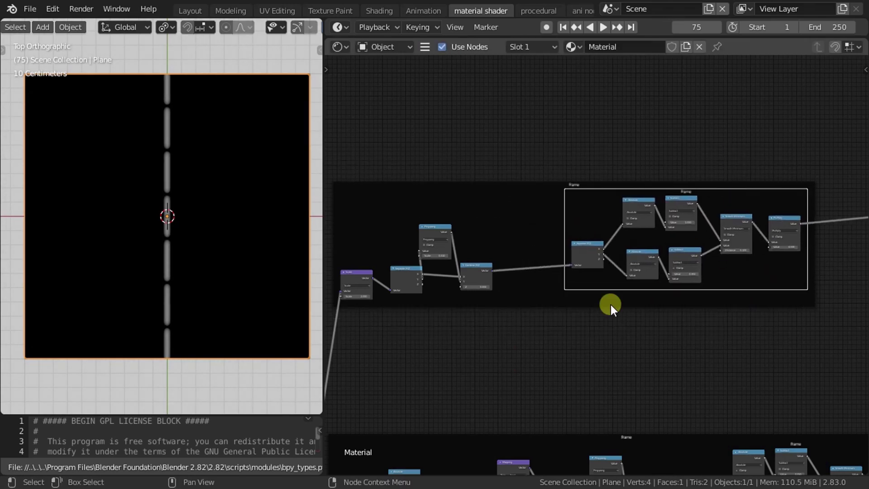
drag(543, 354, 800, 185)
click(534, 314)
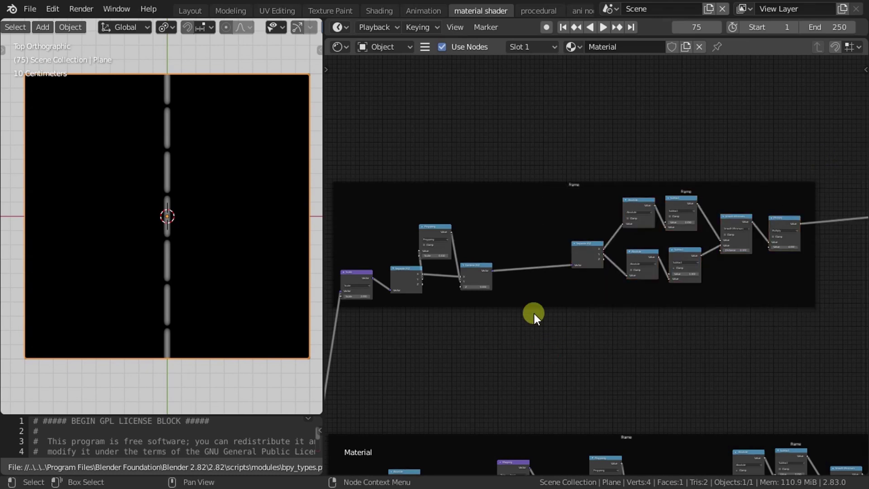
- Insert a Mapping node before Separate XYZ with Z rotation 45°
key(shift+a)
text(mapp)
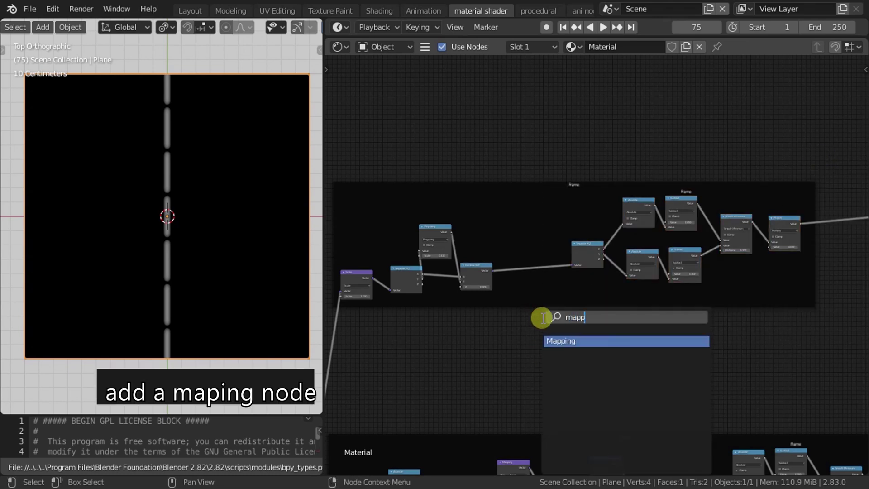
key(Return)
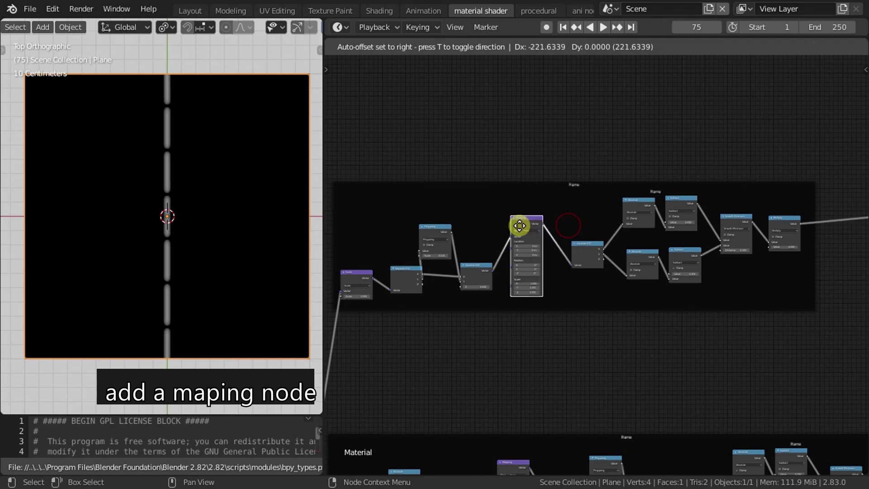
click(520, 225)
scroll(519, 226, up, 4)
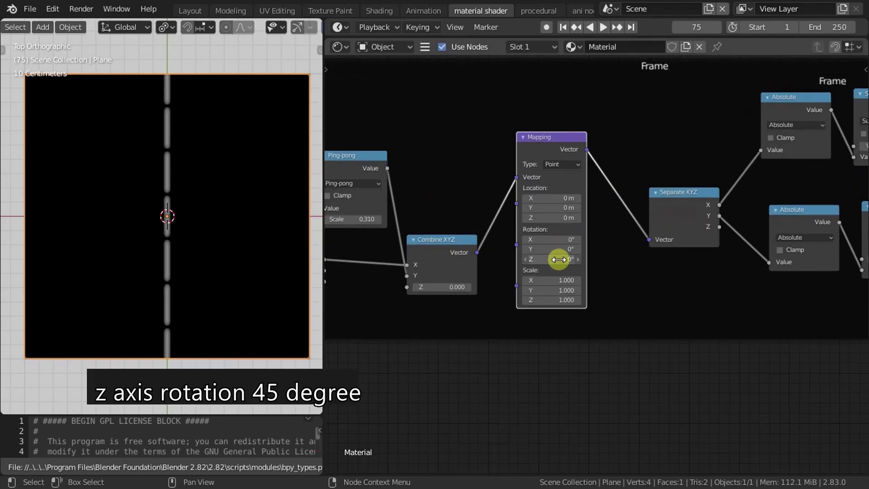
click(558, 259)
text(45)
key(Return)
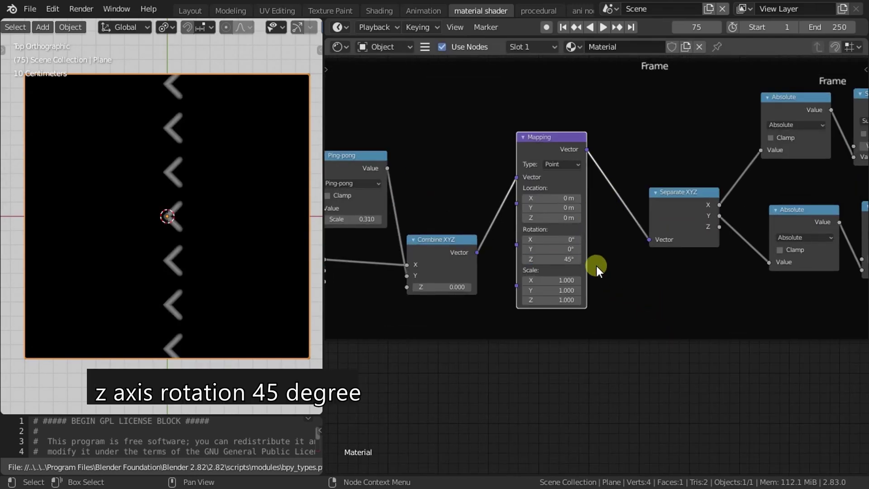
scroll(595, 265, down, 3)
scroll(455, 307, up, 1)
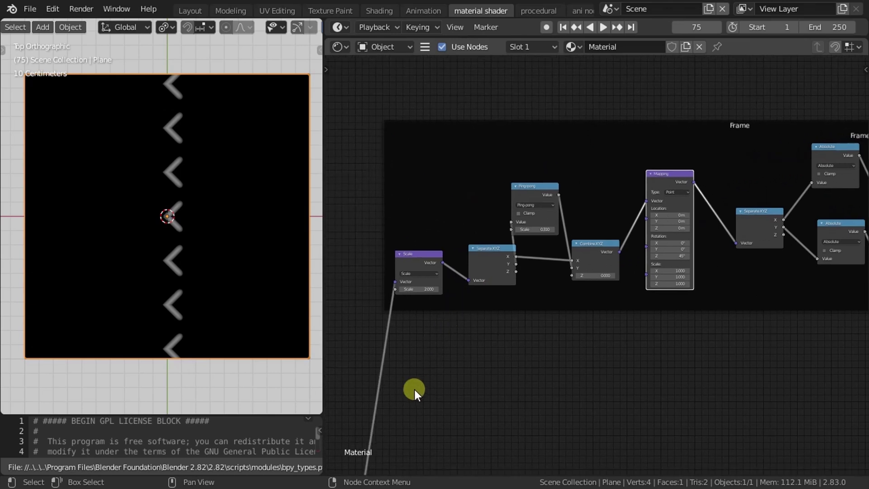
- Mute the Scale, Separate XYZ, Ping-pong and Combine XYZ repeat nodes
drag(408, 349, 614, 161)
key(m)
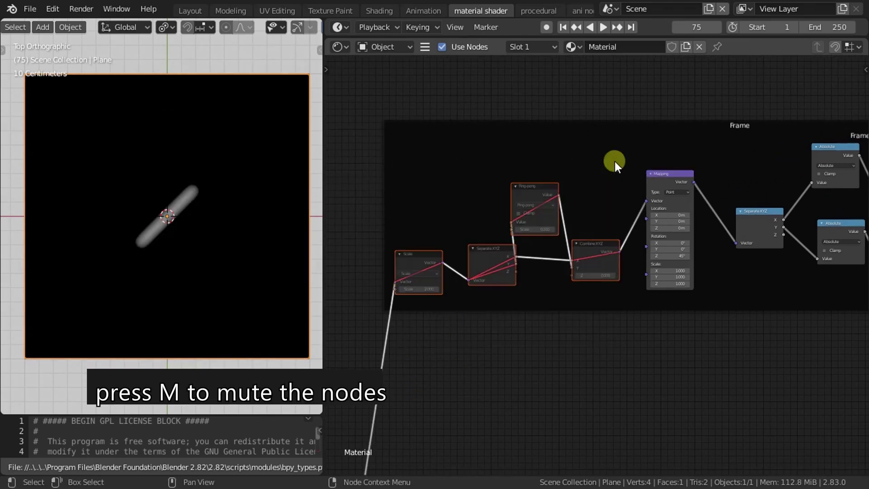
scroll(801, 287, down, 2)
middle_drag(802, 286, 638, 316)
scroll(608, 328, down, 1)
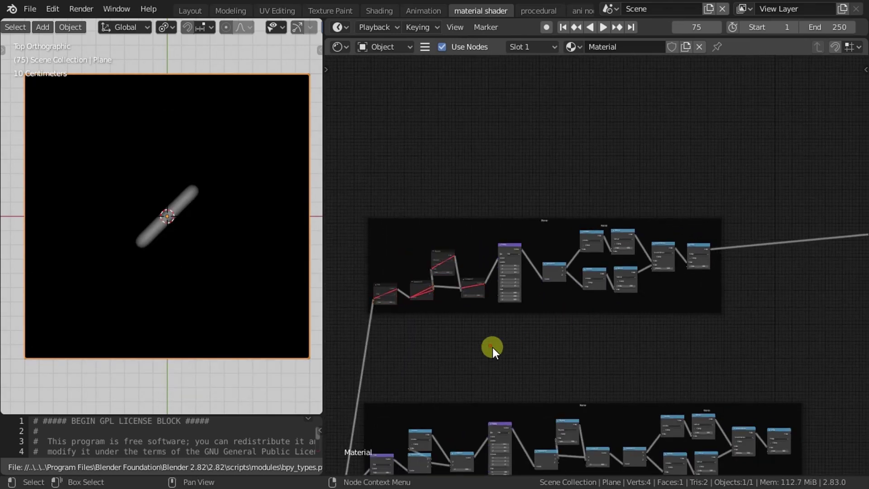
drag(513, 247, 523, 241)
- Duplicate the Mapping branch above the original and set its Z rotation to -45°
drag(507, 360, 689, 247)
key(shift+d)
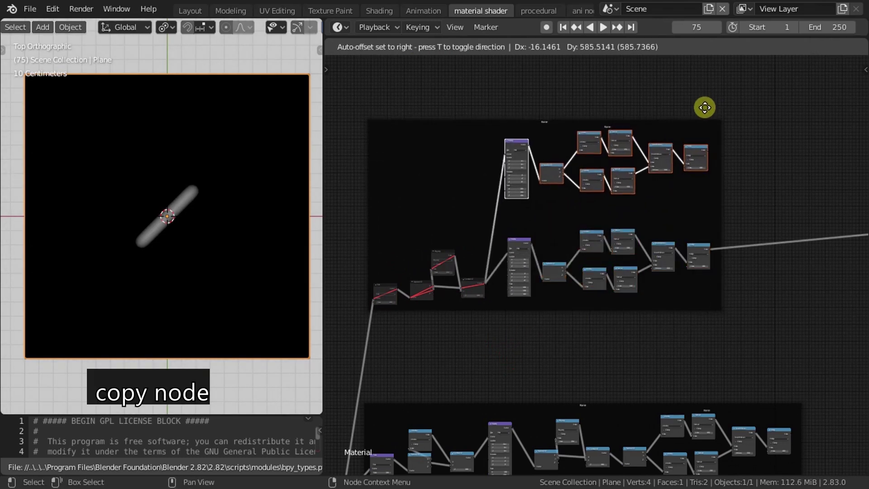
click(705, 113)
scroll(705, 136, up, 2)
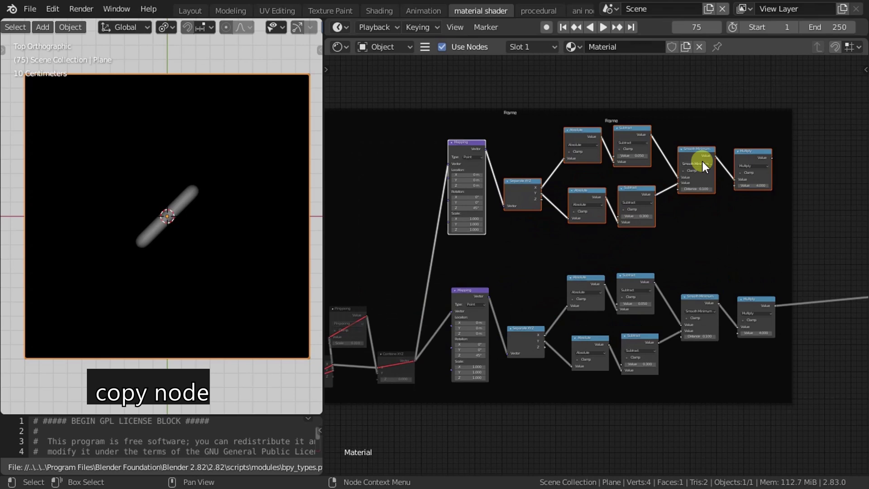
click(603, 110)
scroll(597, 108, up, 2)
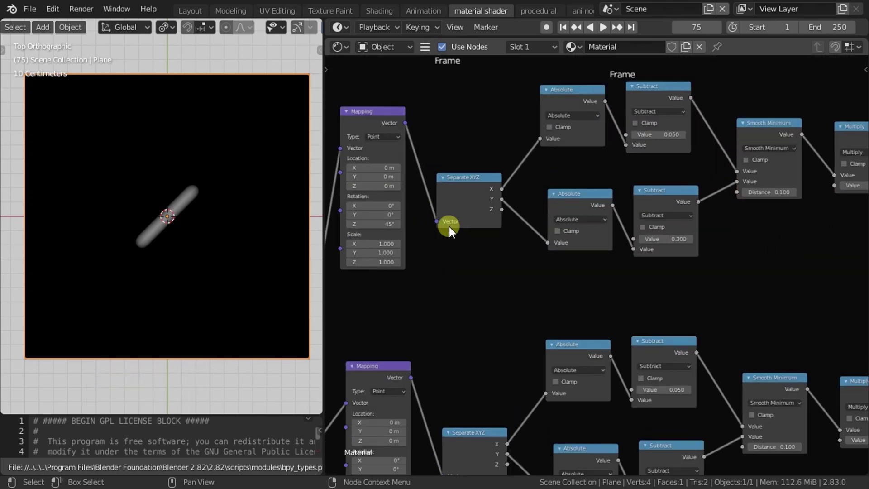
scroll(449, 227, up, 3)
click(444, 200)
key(BackSpace)
text(-45)
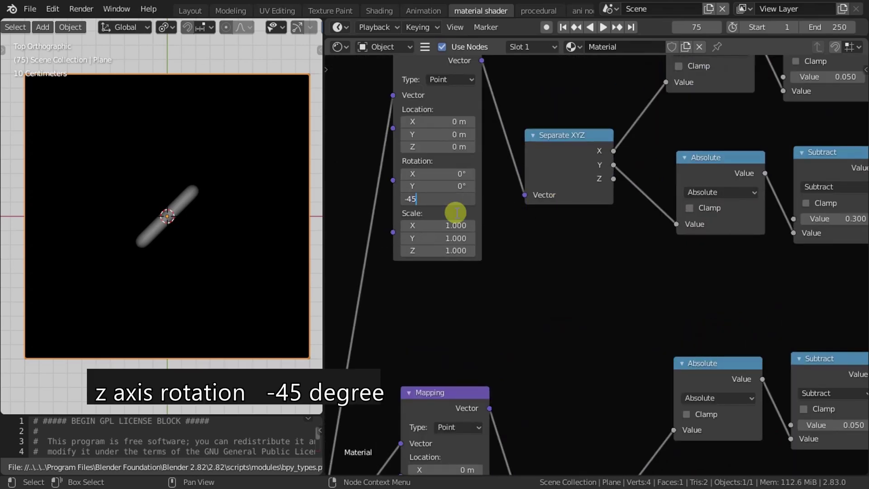
key(Return)
- Copy the upper Multiply node as a Maximum node fed by the upper branch
scroll(634, 226, down, 5)
scroll(607, 129, up, 2)
click(607, 128)
key(shift+d)
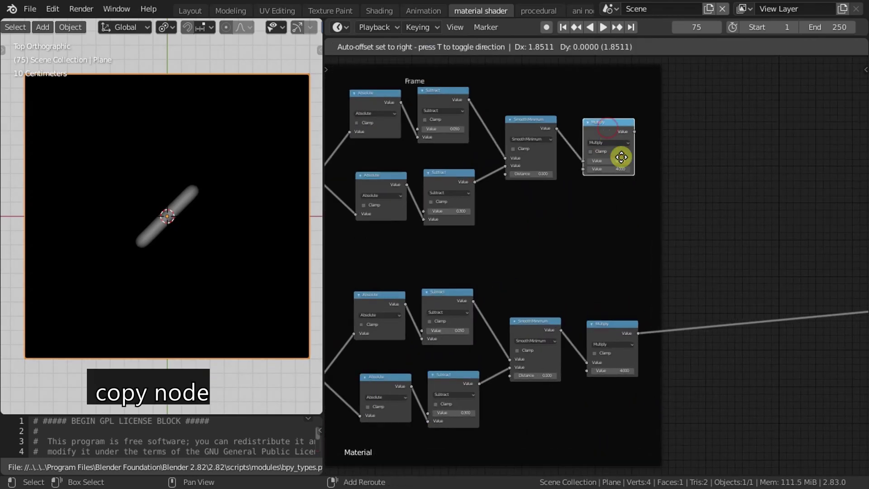
click(690, 228)
drag(634, 132, 665, 259)
click(637, 330)
click(685, 240)
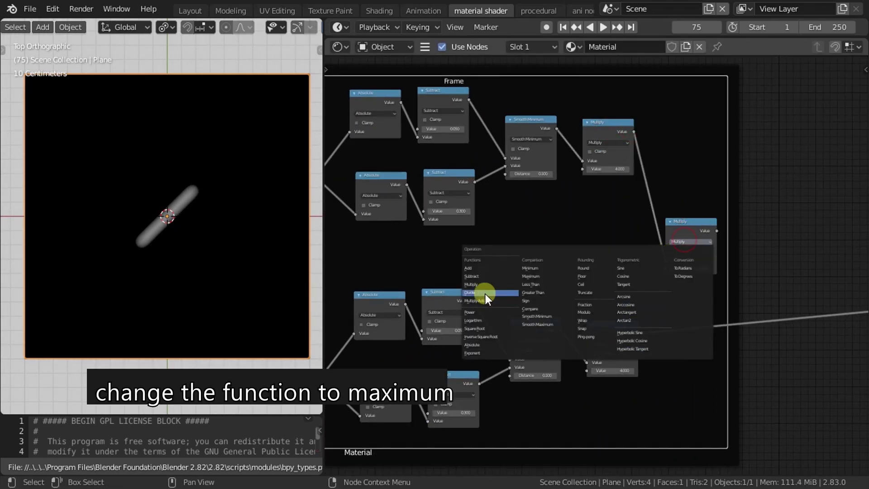
click(536, 274)
- Connect the lower Multiply into Maximum and feed the result to Base Color
scroll(597, 271, up, 3)
scroll(677, 278, down, 2)
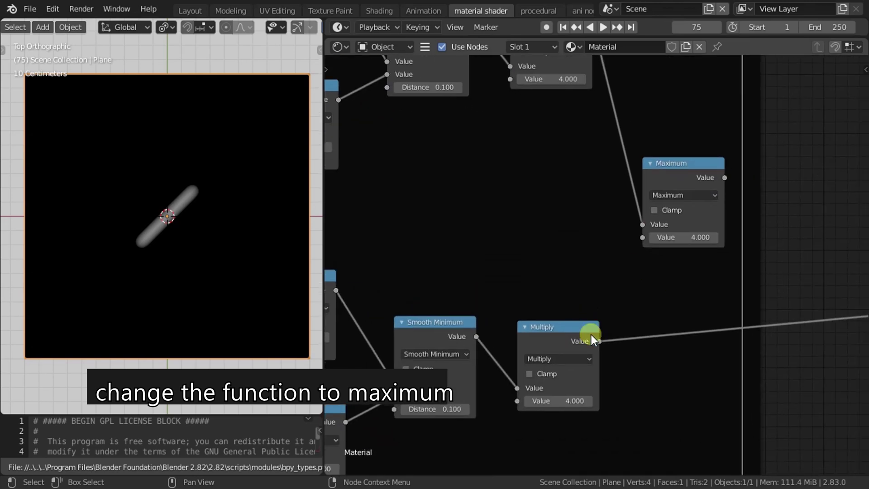
drag(587, 333, 638, 236)
scroll(756, 262, down, 1)
middle_drag(757, 262, 510, 264)
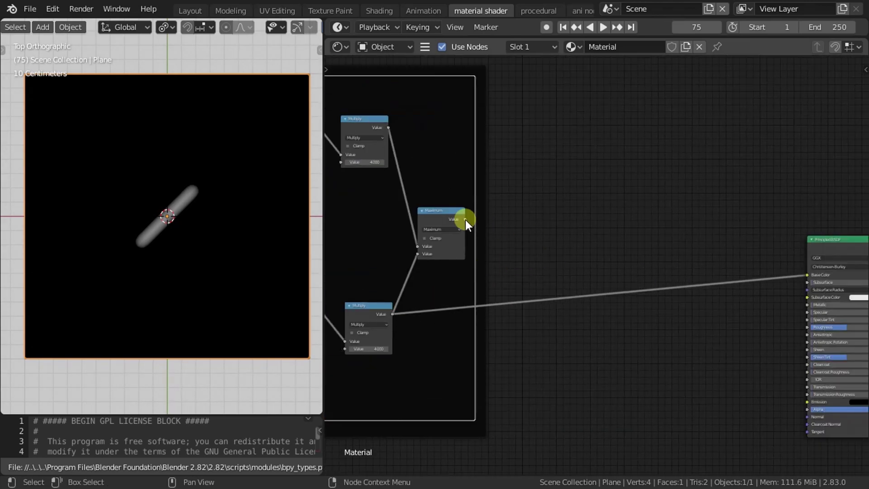
drag(465, 219, 808, 274)
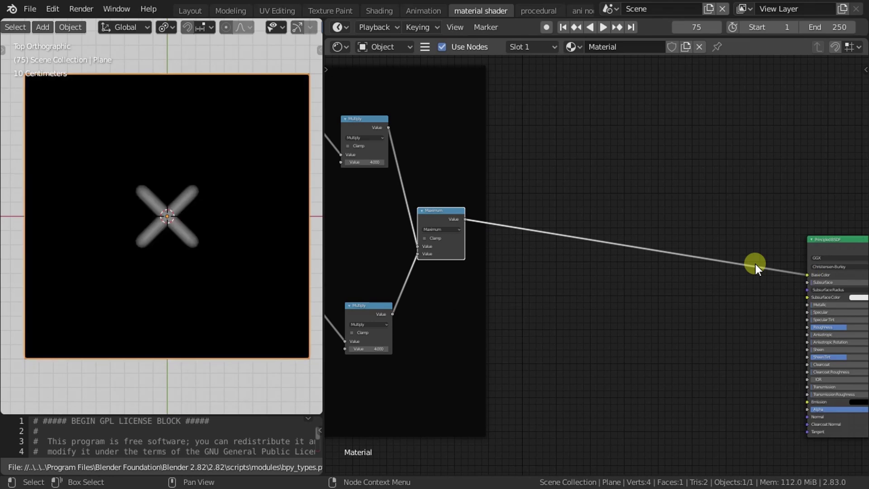
scroll(755, 264, down, 2)
scroll(517, 302, up, 3)
middle_drag(574, 285, 615, 206)
- Set the 45° Mapping node's X location to 0.11
scroll(615, 206, up, 2)
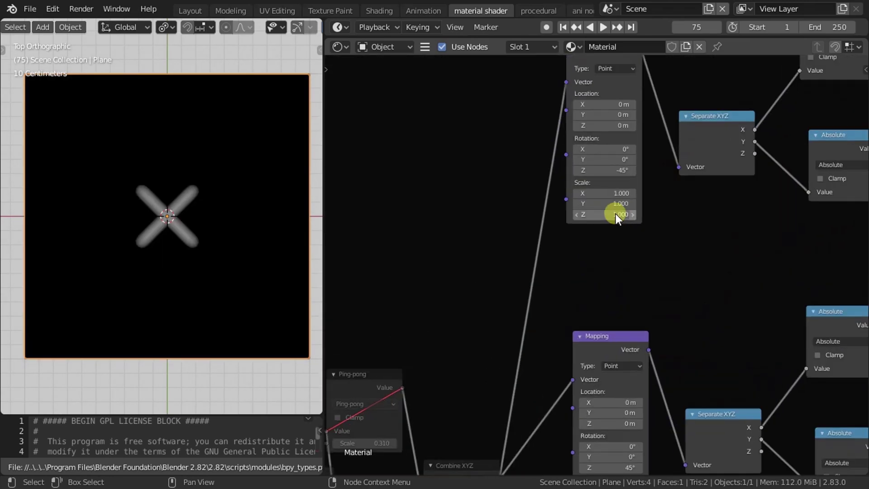
scroll(615, 213, up, 1)
mouse_move(616, 158)
mouse_down()
mouse_move(607, 157)
mouse_move(620, 157)
mouse_up()
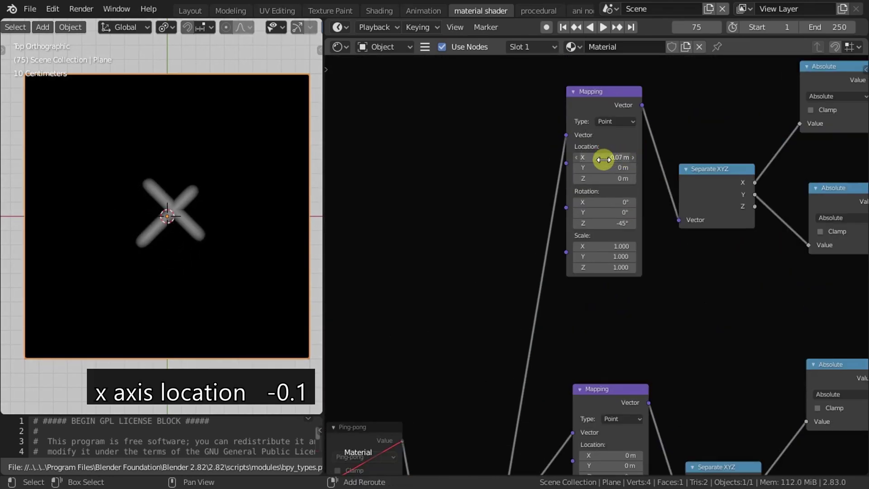
middle_drag(765, 330, 688, 204)
middle_drag(595, 377, 611, 300)
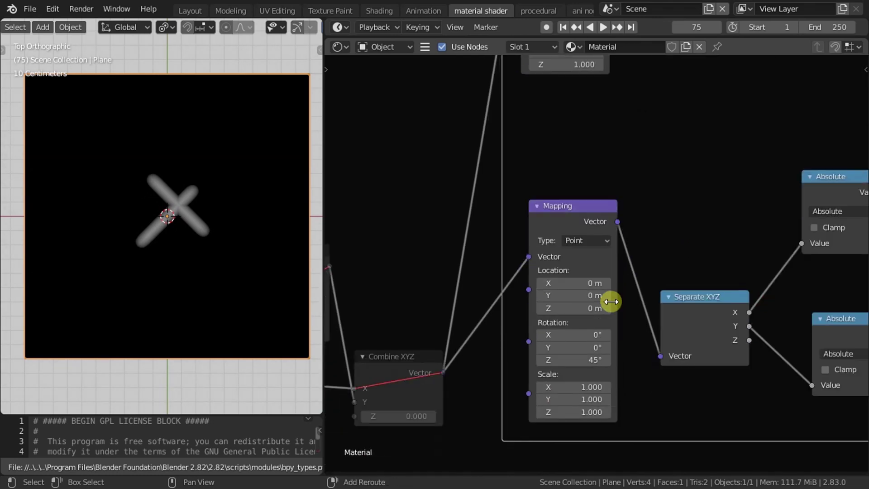
click(581, 284)
key(BackSpace)
text(0.11)
key(Return)
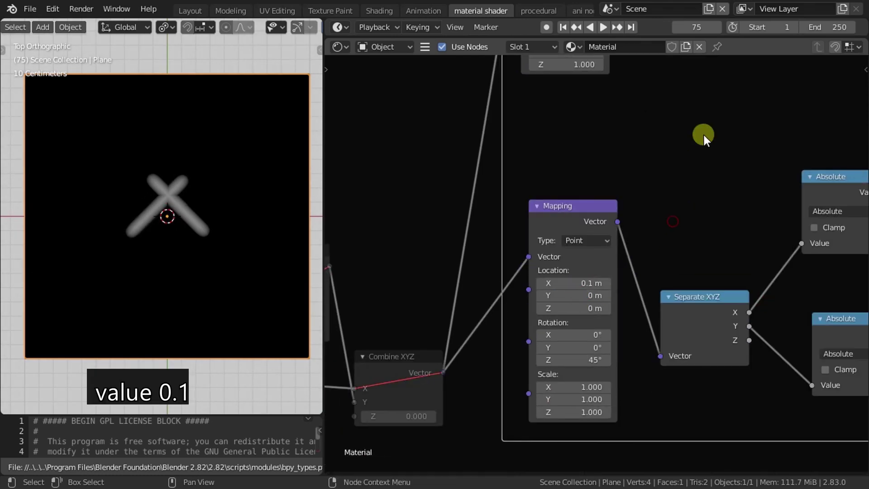
- Set the -45° Mapping node's X location to -0.1 m
shift+scroll(665, 181, down, 5)
shift+scroll(611, 199, down, 5)
scroll(591, 167, up, 1)
click(599, 167)
key(BackSpace)
key(BackSpace)
key(BackSpace)
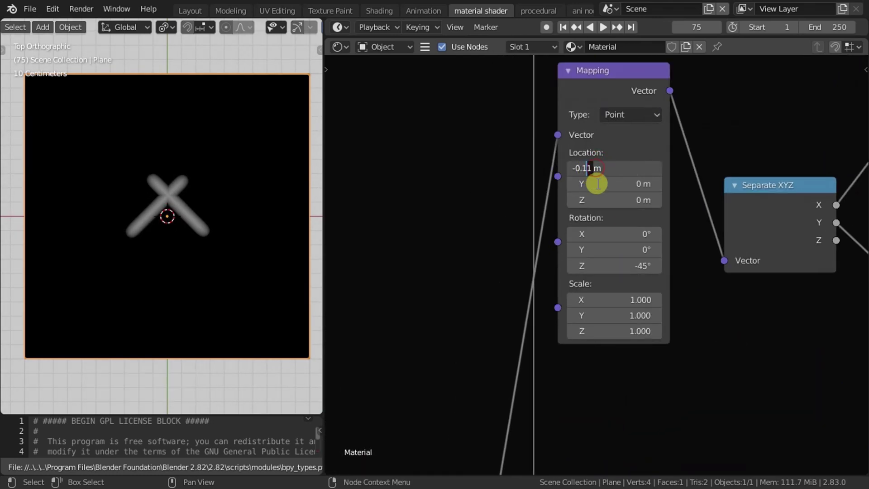
click(683, 240)
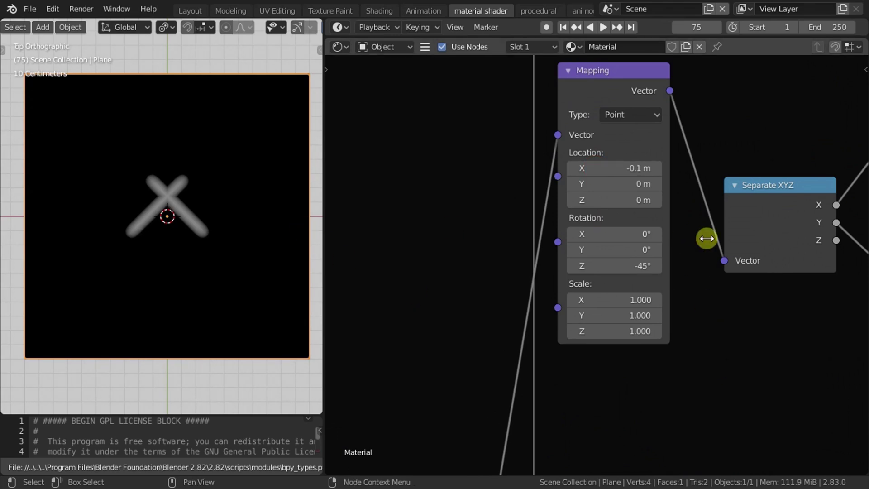
scroll(704, 239, down, 8)
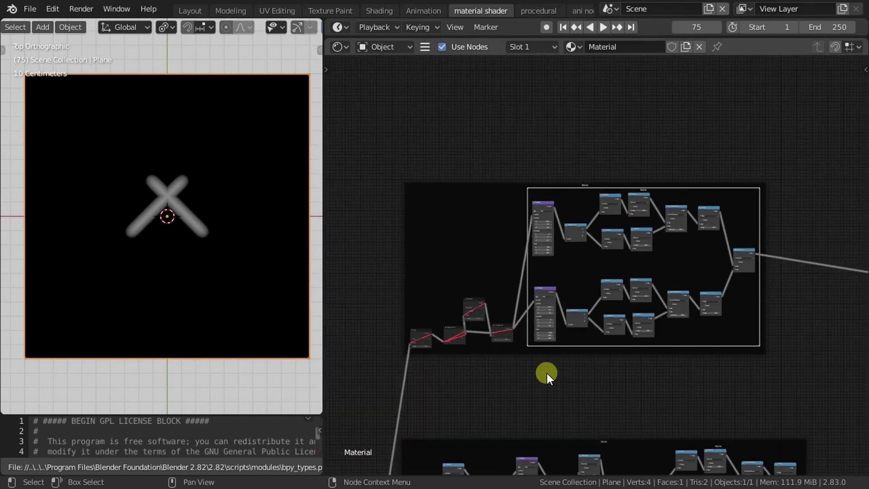
- Add a reroute where the two Mapping inputs split and select the framed X-building group
click(527, 381)
shift+right_drag(520, 252, 528, 322)
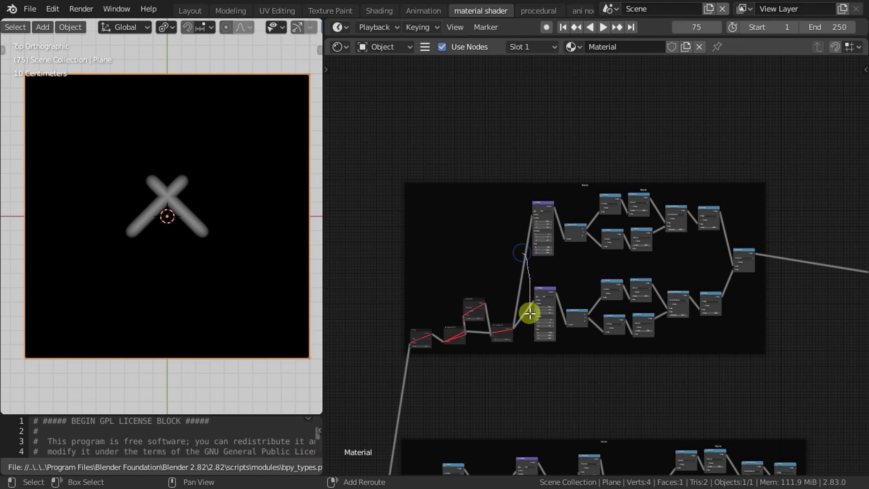
drag(519, 379, 739, 140)
middle_drag(739, 140, 770, 234)
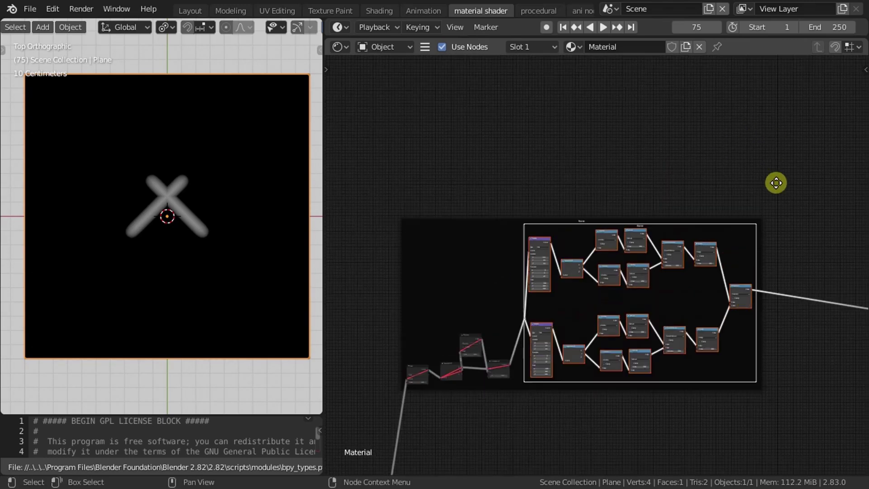
- Duplicate the framed X-building group above the original and move the reroute left
key(shift+d)
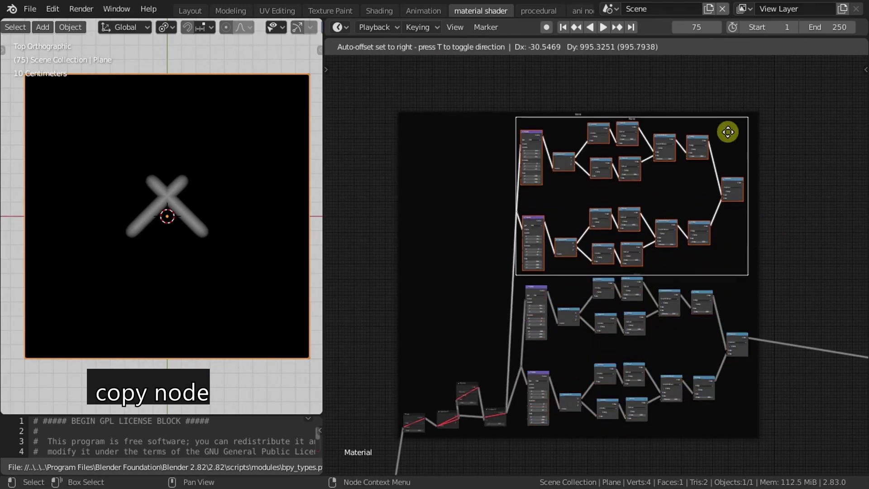
click(721, 127)
click(496, 276)
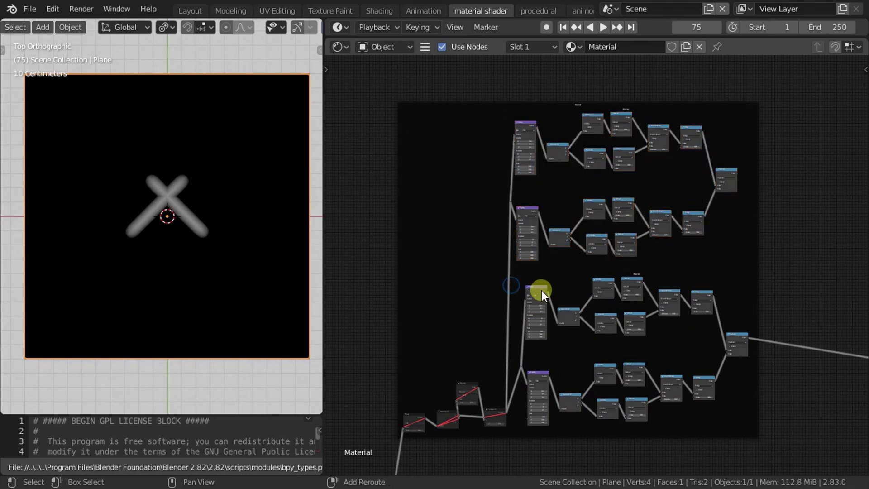
key(g)
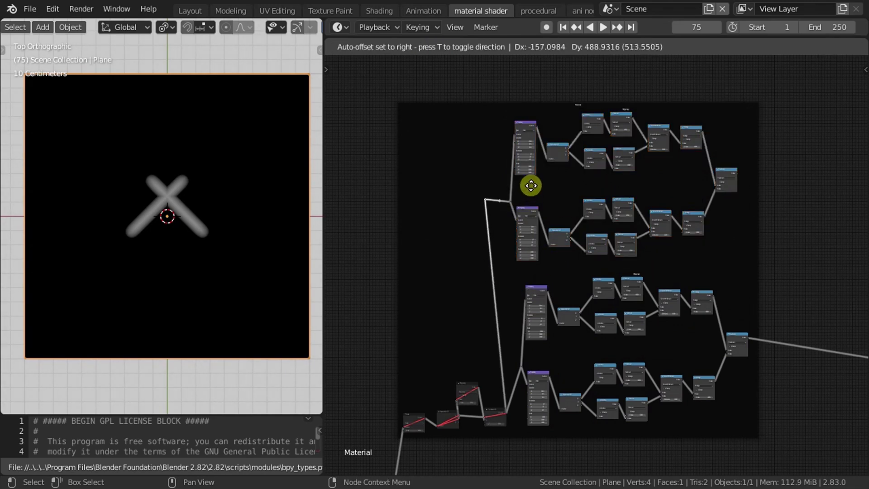
click(527, 184)
- Move the Material Output up and connect the Maximum result to the Principled BSDF
scroll(779, 278, down, 2)
drag(684, 259, 844, 419)
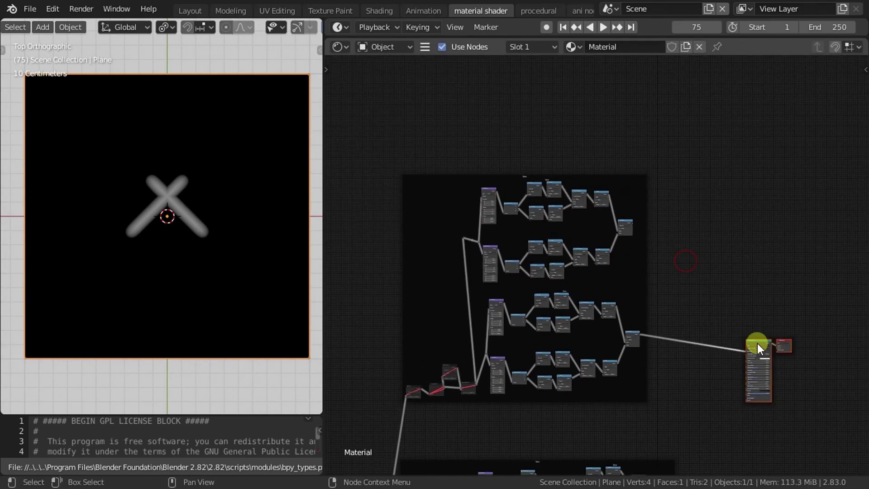
drag(757, 343, 750, 215)
scroll(716, 226, up, 4)
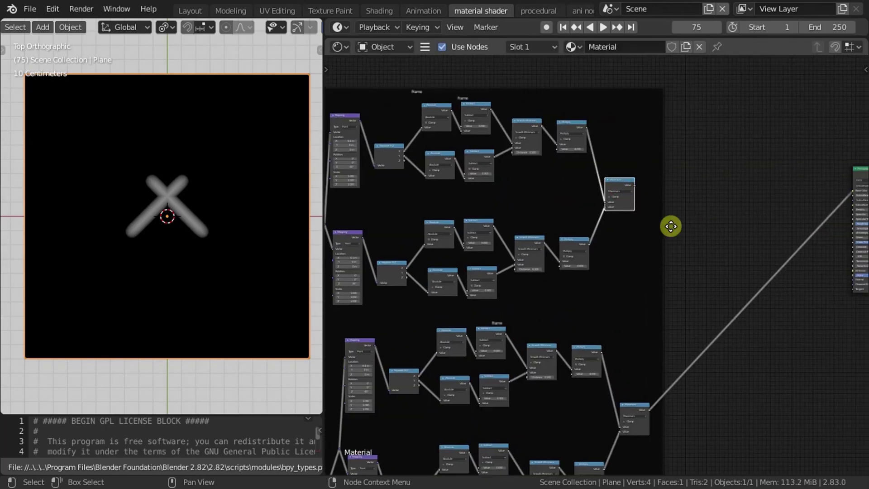
middle_drag(655, 181, 568, 217)
mouse_move(566, 210)
mouse_down()
mouse_move(630, 313)
mouse_move(783, 215)
mouse_up()
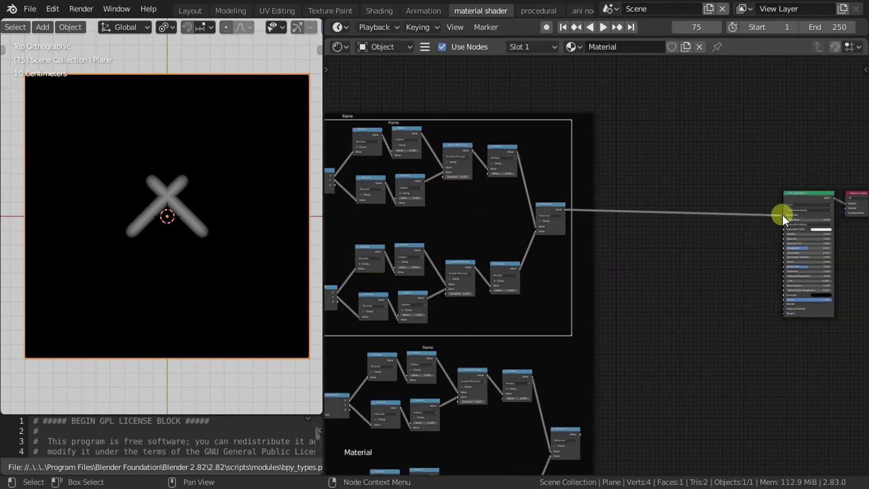
scroll(716, 272, down, 2)
scroll(582, 255, up, 2)
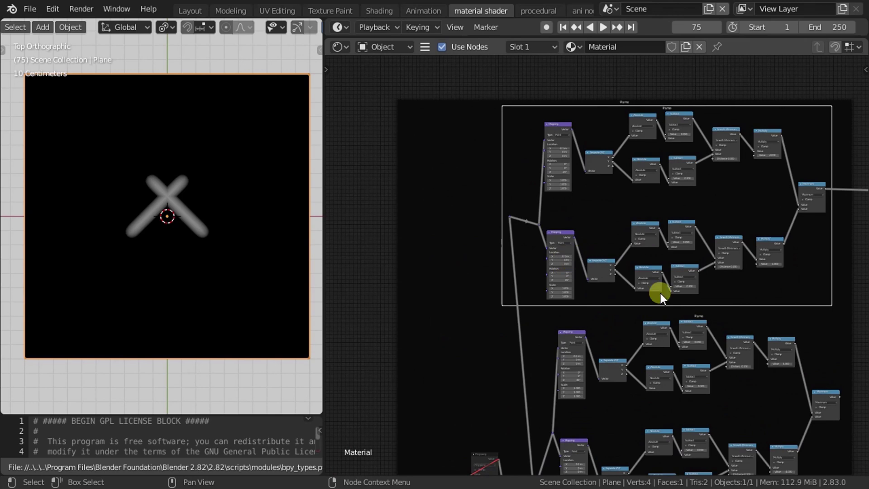
scroll(728, 286, down, 2)
middle_drag(729, 286, 621, 286)
scroll(572, 184, up, 3)
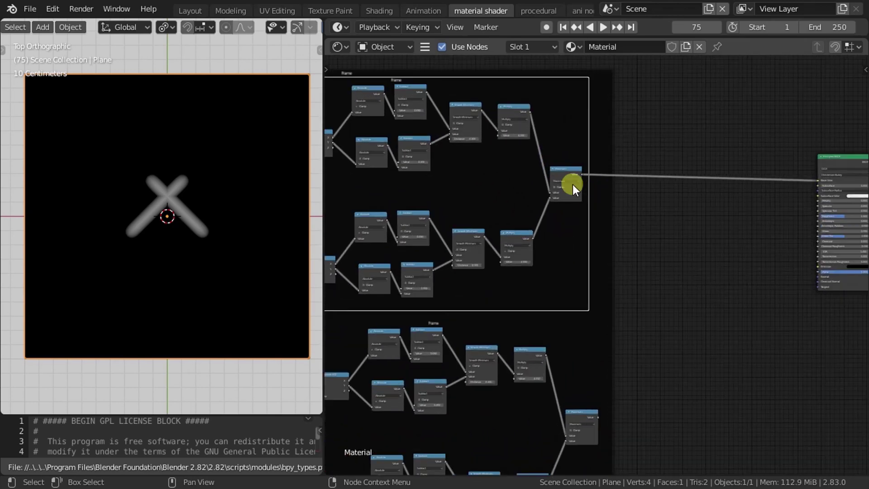
- Add a Math node set to Maximum and plug the lower Maximum into its second input
key(shift+a)
click(694, 265)
text(math)
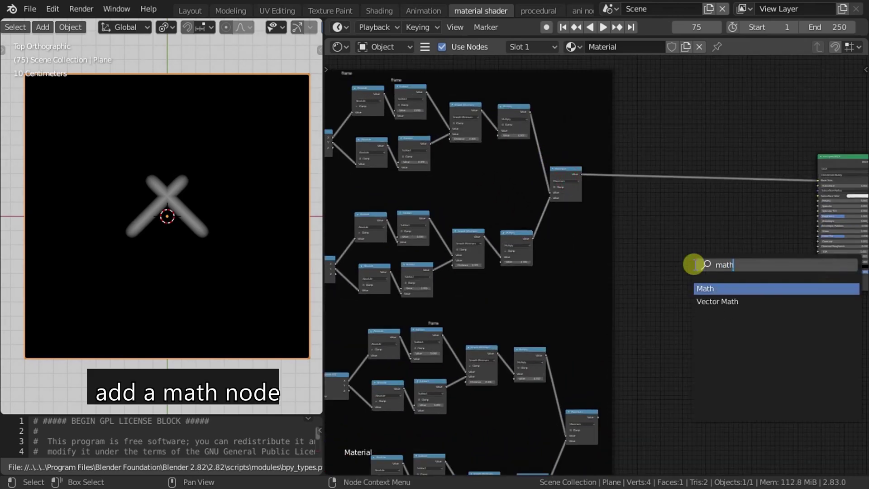
click(726, 289)
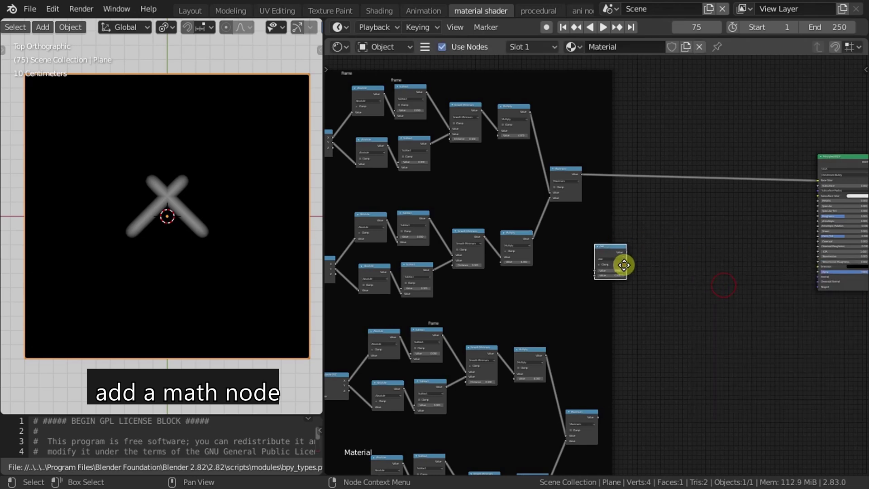
click(652, 262)
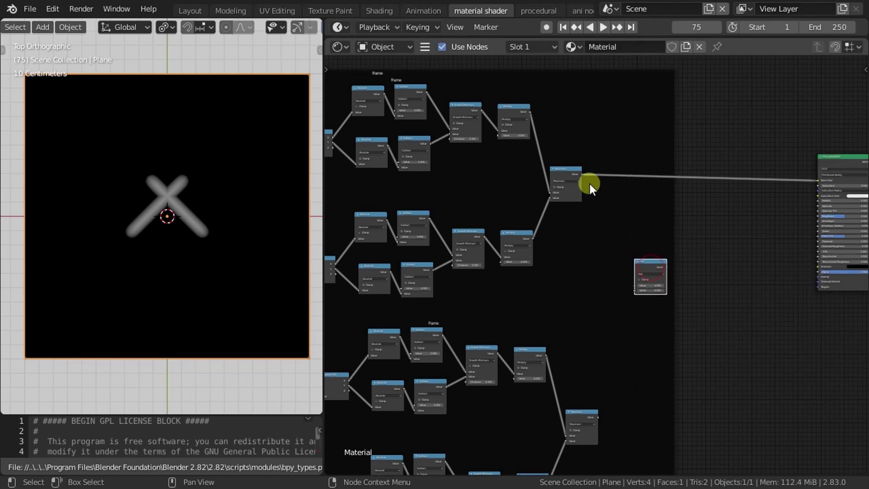
scroll(590, 184, up, 3)
scroll(614, 213, up, 2)
click(666, 214)
click(457, 261)
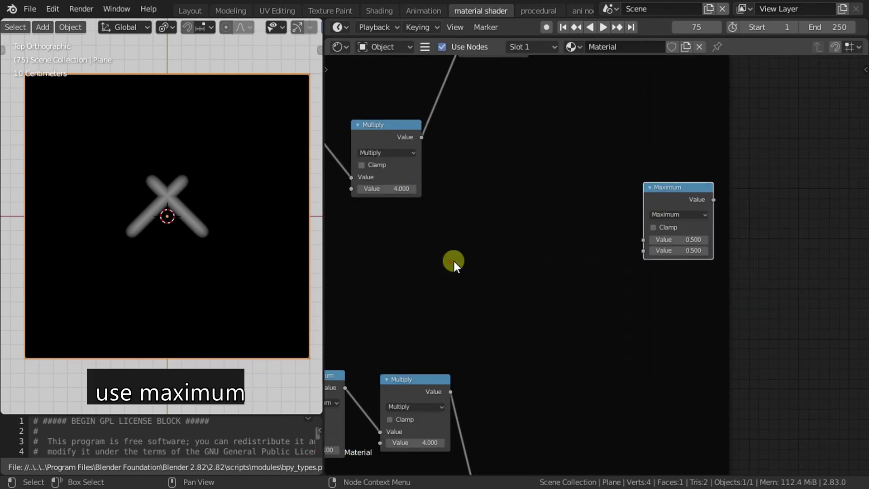
scroll(560, 211, down, 2)
middle_drag(642, 268, 633, 217)
mouse_move(534, 427)
mouse_down()
mouse_move(606, 219)
mouse_move(763, 136)
mouse_up()
scroll(716, 183, down, 2)
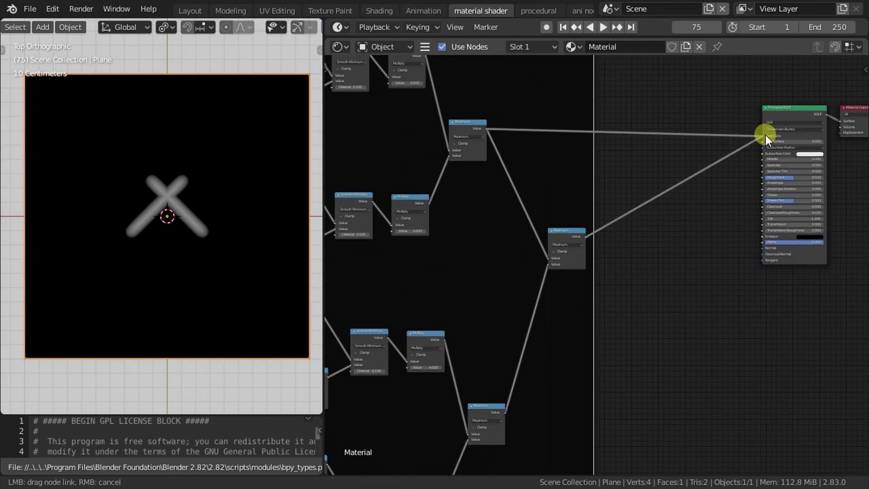
scroll(697, 262, down, 3)
- Duplicate the Mapping node and drop the copy onto the incoming vector link
scroll(566, 289, up, 1)
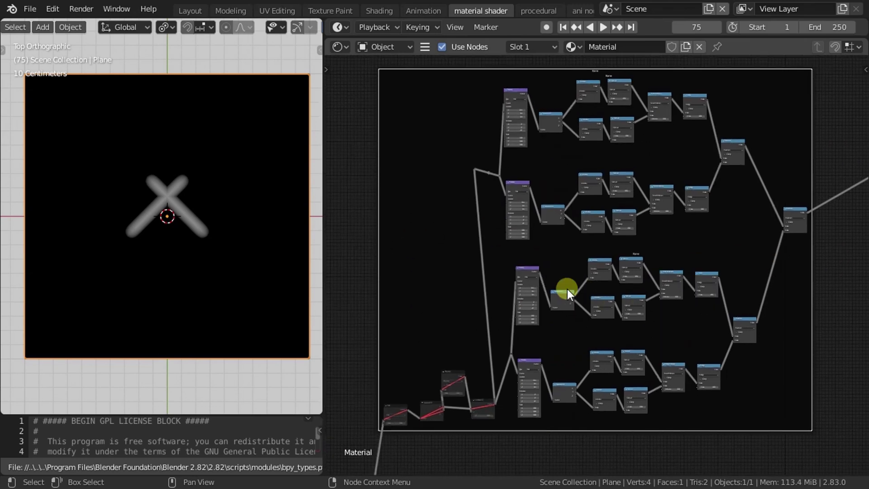
scroll(508, 241, up, 1)
scroll(497, 218, up, 1)
scroll(509, 230, up, 1)
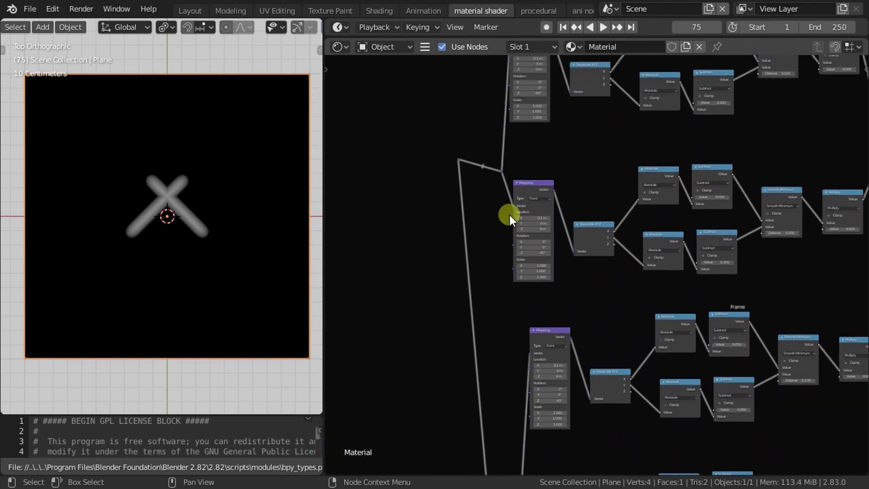
middle_drag(509, 215, 538, 253)
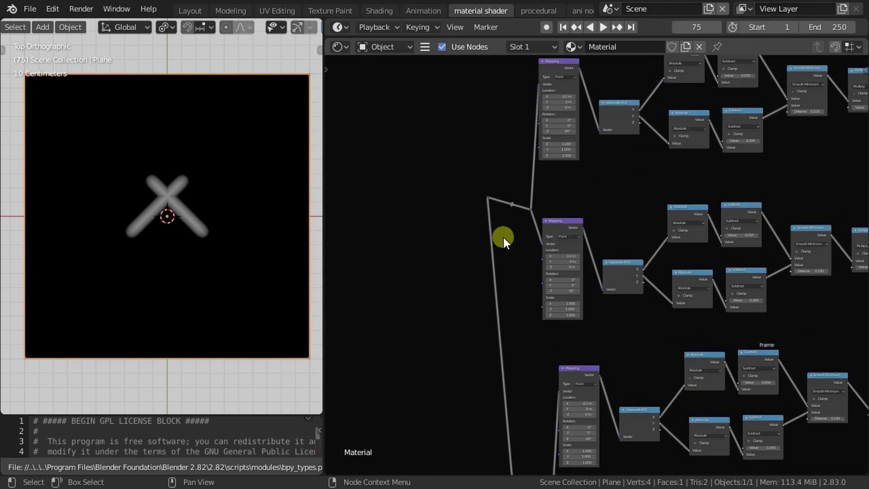
click(560, 226)
key(shift+d)
click(511, 183)
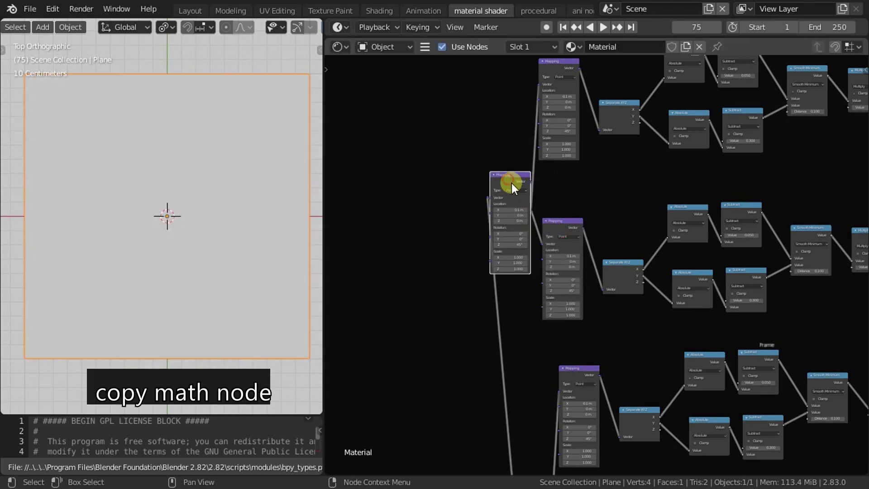
scroll(511, 183, down, 1)
middle_drag(511, 183, 597, 237)
scroll(544, 244, down, 1)
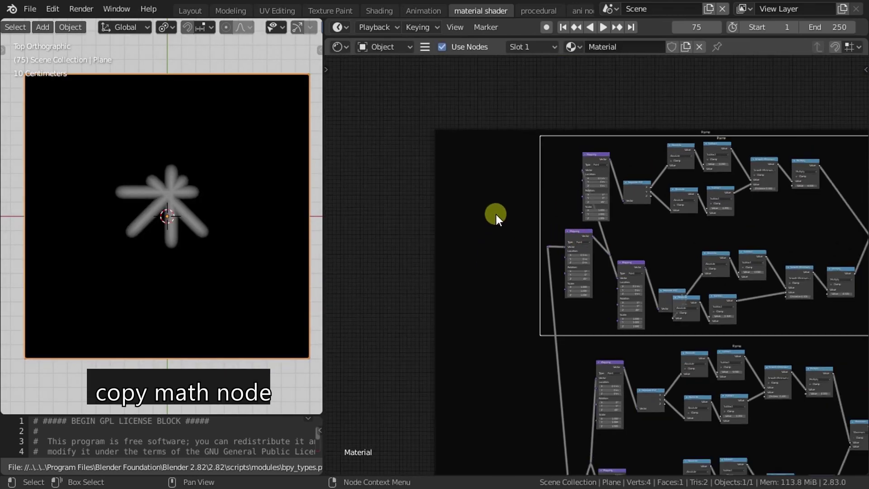
mouse_move(413, 217)
mouse_down()
mouse_move(535, 281)
mouse_move(570, 265)
mouse_up()
scroll(578, 232, up, 1)
key(shift+d)
- Move the copied Mapping node left and shift the link junction beside it
click(576, 230)
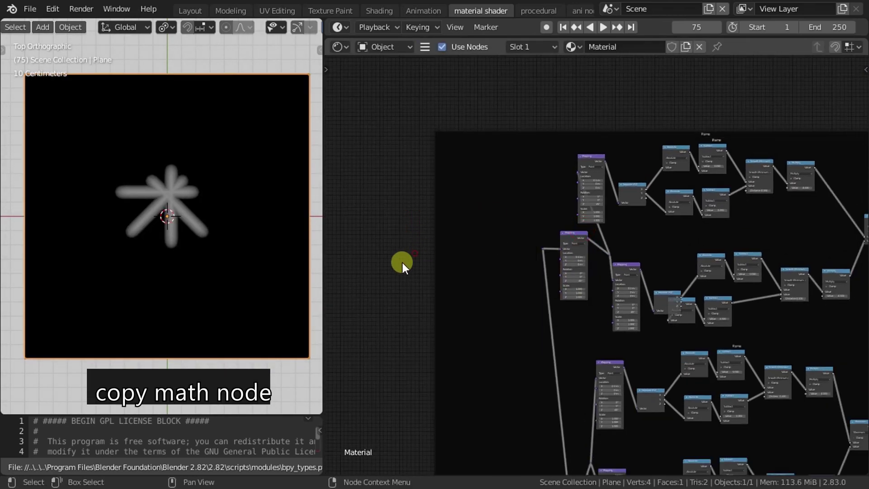
drag(396, 256, 588, 281)
drag(386, 218, 574, 286)
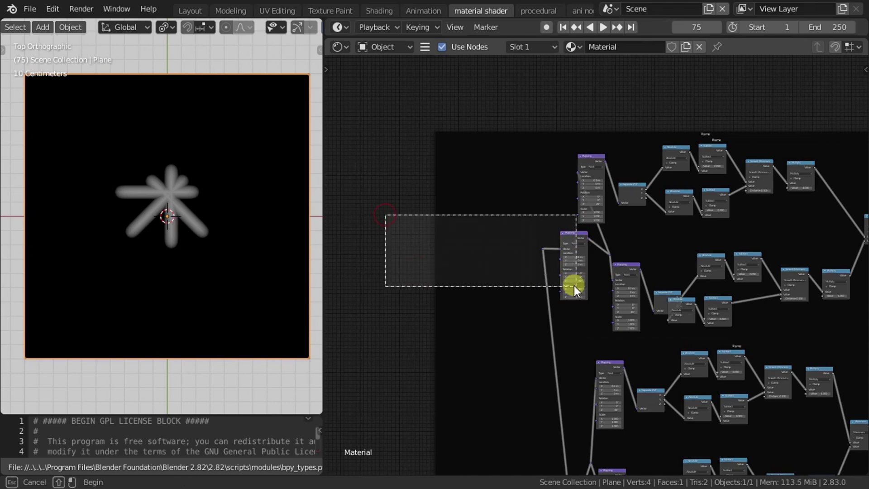
key(g)
click(520, 240)
scroll(645, 281, down, 1)
scroll(645, 281, up, 1)
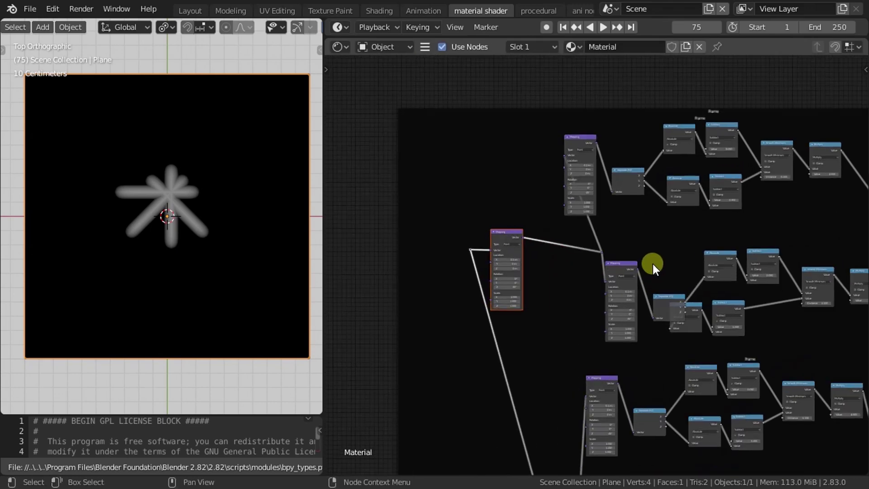
scroll(653, 264, up, 1)
scroll(673, 235, up, 2)
mouse_move(594, 236)
mouse_down()
mouse_move(556, 236)
mouse_move(602, 274)
mouse_up()
scroll(635, 295, up, 1)
scroll(610, 219, up, 2)
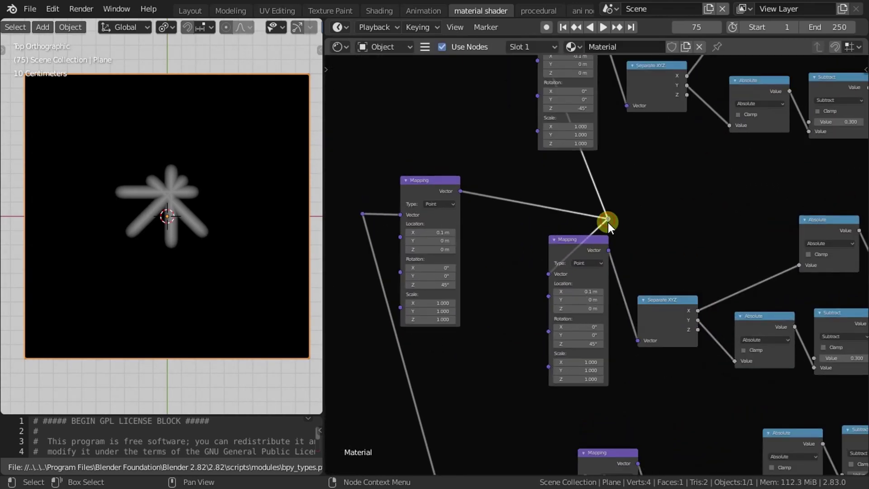
drag(608, 220, 495, 204)
scroll(484, 217, up, 2)
- Reset the copied Mapping node and set its Location X to 0.3 m
click(519, 119)
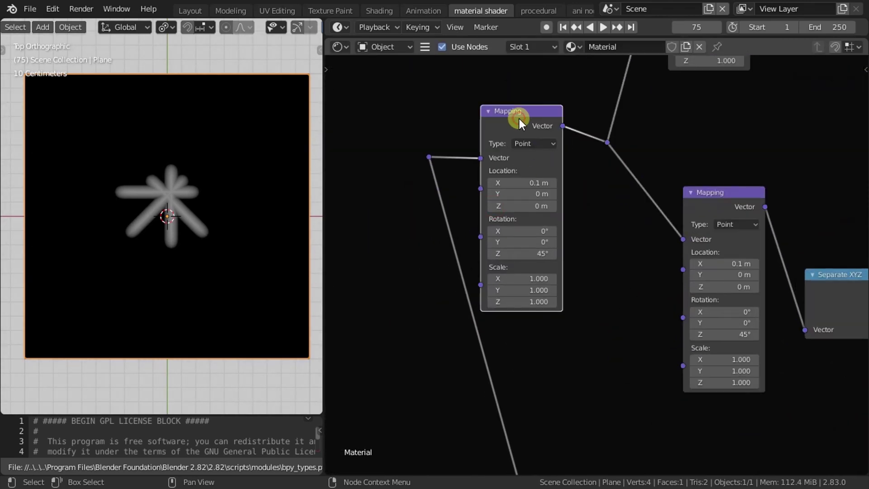
key(BackSpace)
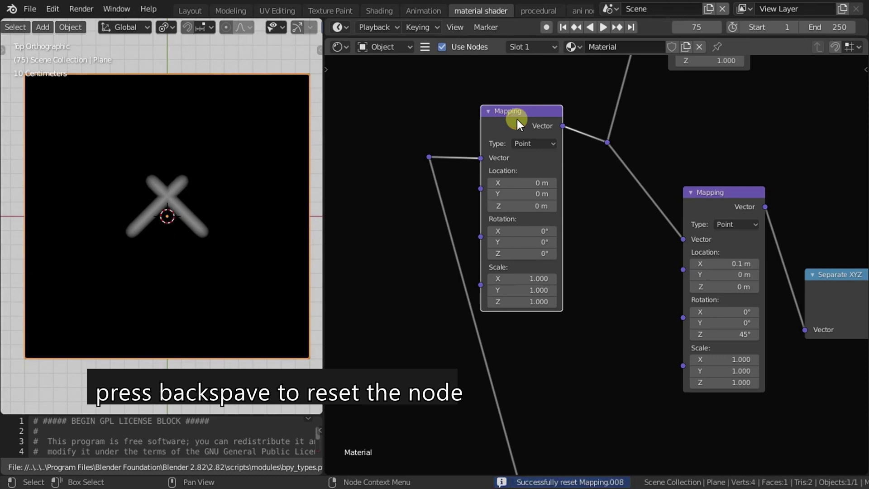
scroll(552, 169, up, 2)
drag(550, 200, 551, 201)
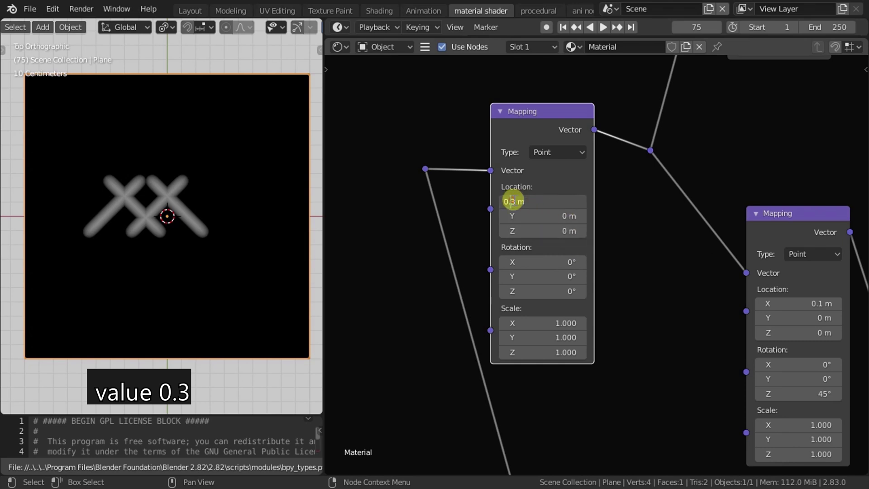
scroll(393, 240, down, 2)
scroll(586, 271, down, 4)
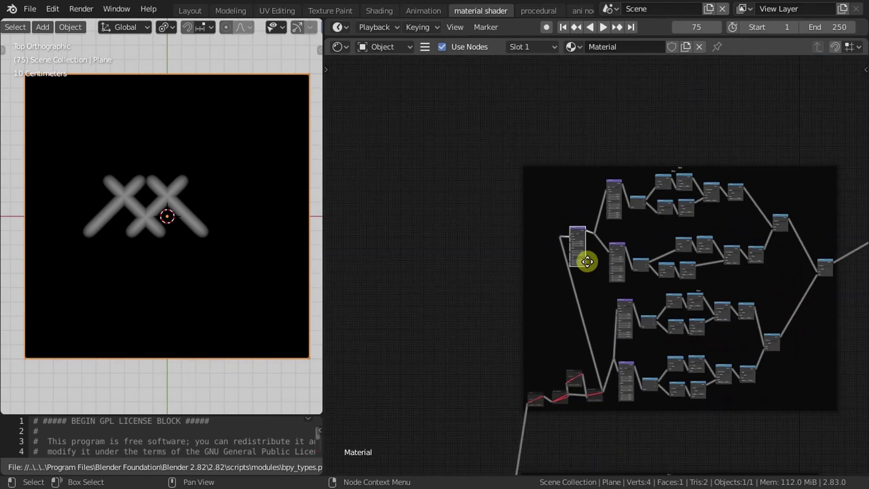
- Move the red coordinate nodes to the left and clear the selection
scroll(582, 257, up, 1)
scroll(586, 219, down, 1)
mouse_move(461, 316)
mouse_down()
mouse_move(588, 287)
mouse_move(548, 282)
mouse_move(539, 256)
mouse_up()
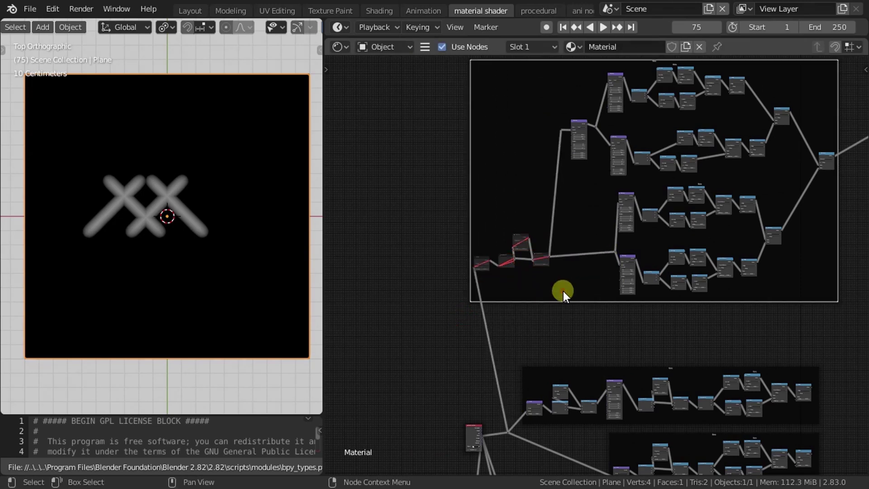
scroll(562, 291, up, 2)
scroll(553, 289, up, 2)
drag(359, 228, 419, 253)
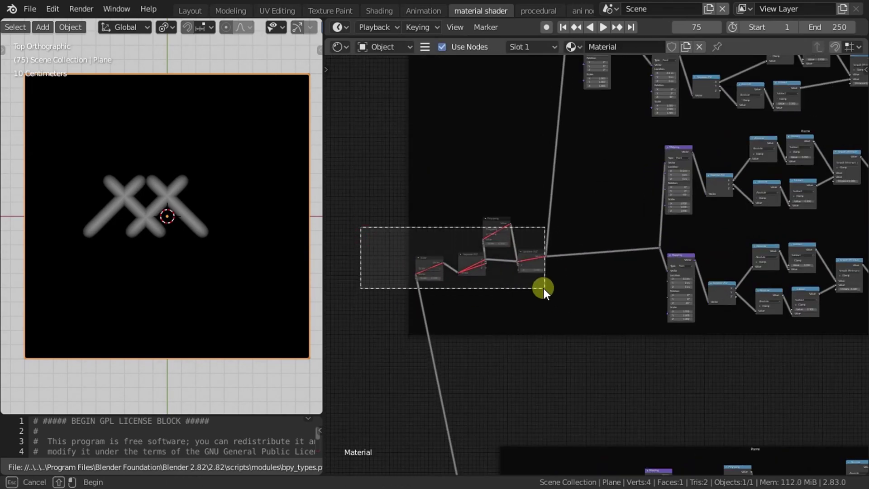
- Duplicate the three red coordinate nodes and place the copy near the top
middle_drag(529, 210, 552, 251)
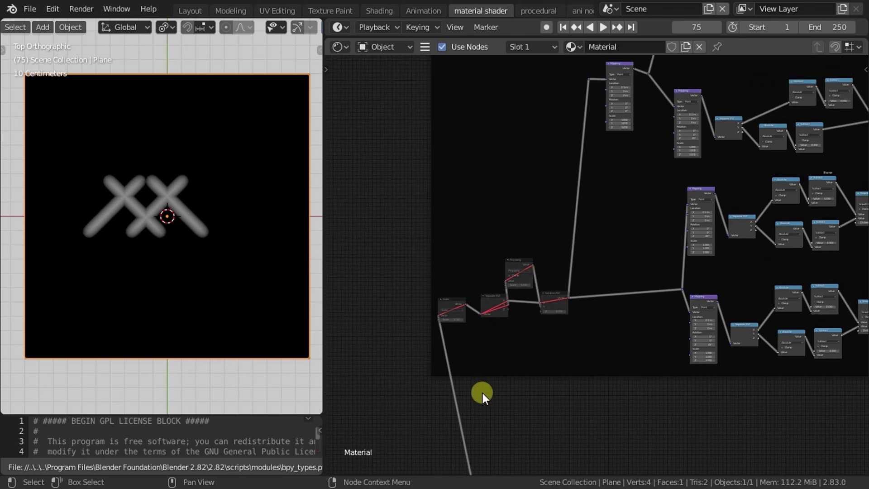
drag(483, 392, 557, 248)
key(shift+d)
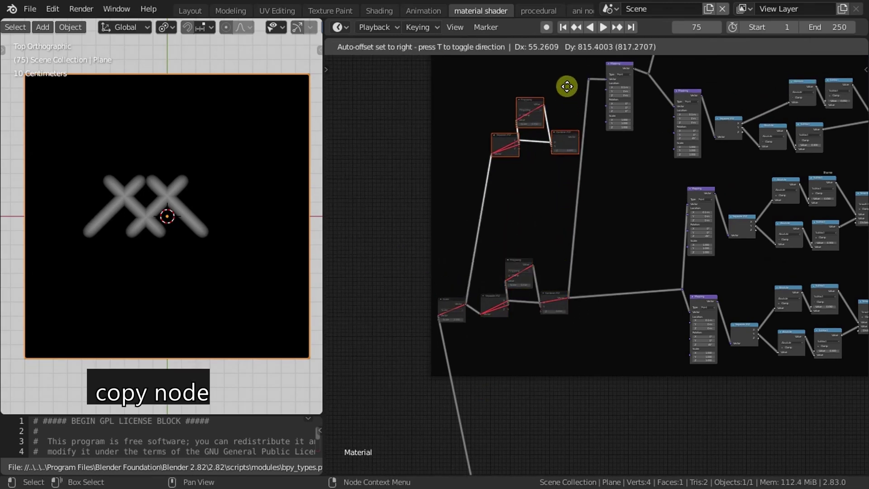
click(570, 176)
scroll(569, 175, up, 3)
key(g)
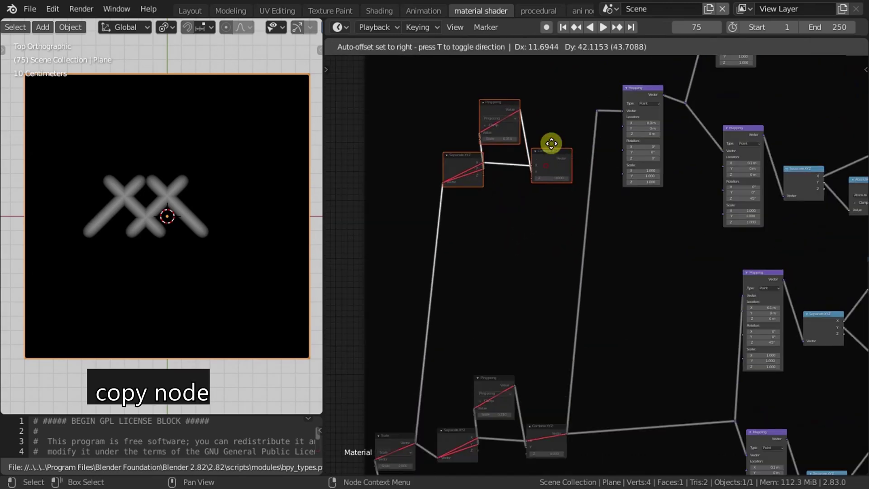
click(569, 131)
- Move the Mapping node far left and connect the Scale output to the reroute junction
mouse_move(631, 89)
mouse_down()
mouse_move(417, 94)
mouse_move(401, 76)
mouse_move(457, 159)
mouse_up()
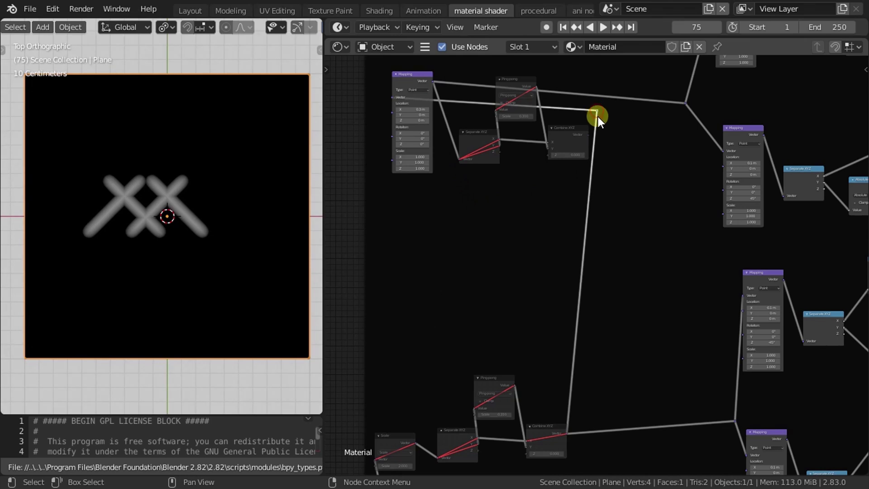
mouse_move(598, 115)
mouse_down()
mouse_move(380, 182)
mouse_move(382, 229)
mouse_up()
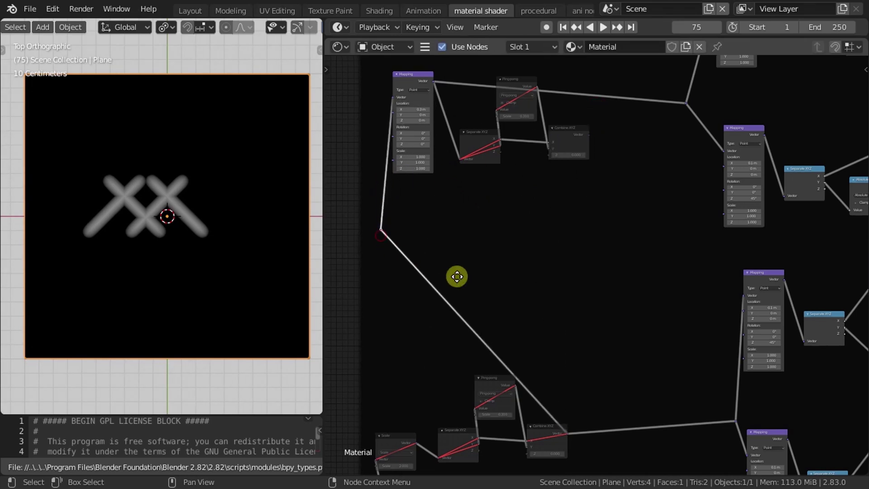
middle_drag(410, 450, 457, 380)
mouse_move(463, 371)
mouse_down()
mouse_move(477, 212)
mouse_move(430, 159)
mouse_up()
mouse_move(449, 174)
middle_down()
mouse_move(572, 311)
mouse_move(560, 170)
middle_up()
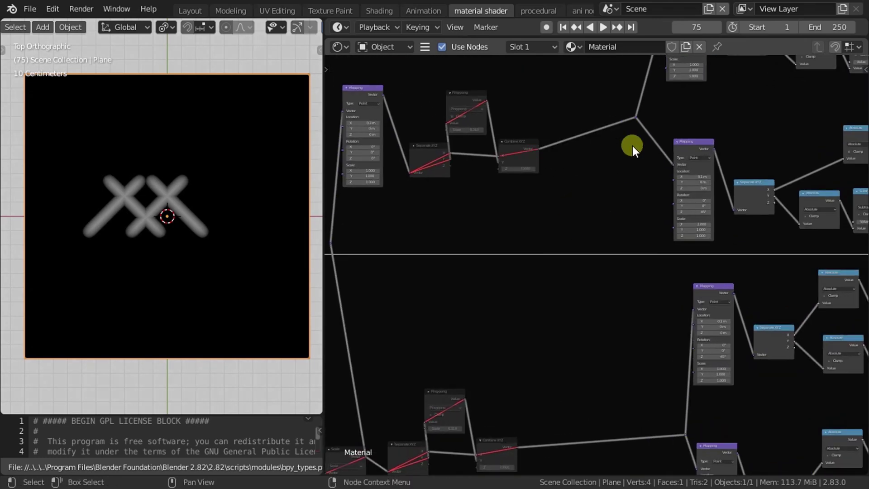
- Box-select the lower muted Separate XYZ, Ping-pong and Combine XYZ nodes
mouse_move(630, 145)
ctrl+middle_down()
mouse_move(601, 199)
mouse_move(522, 256)
mouse_move(566, 290)
mouse_move(420, 239)
ctrl+middle_up()
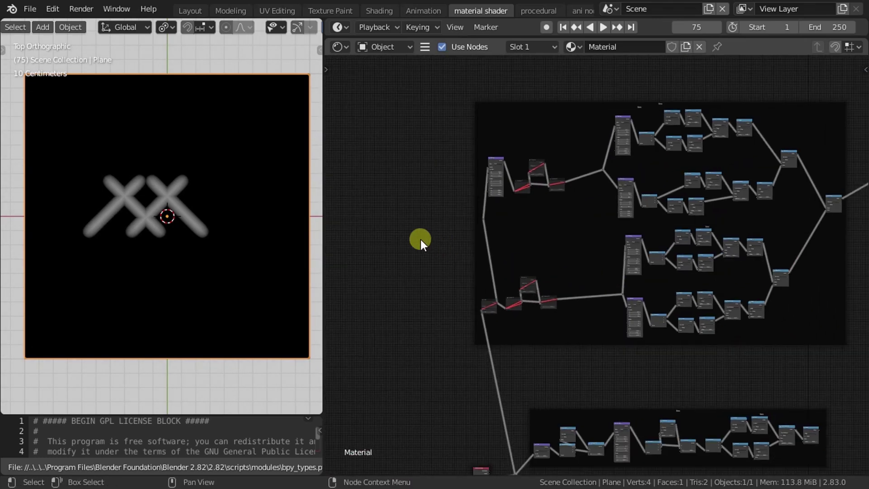
scroll(476, 349, up, 2)
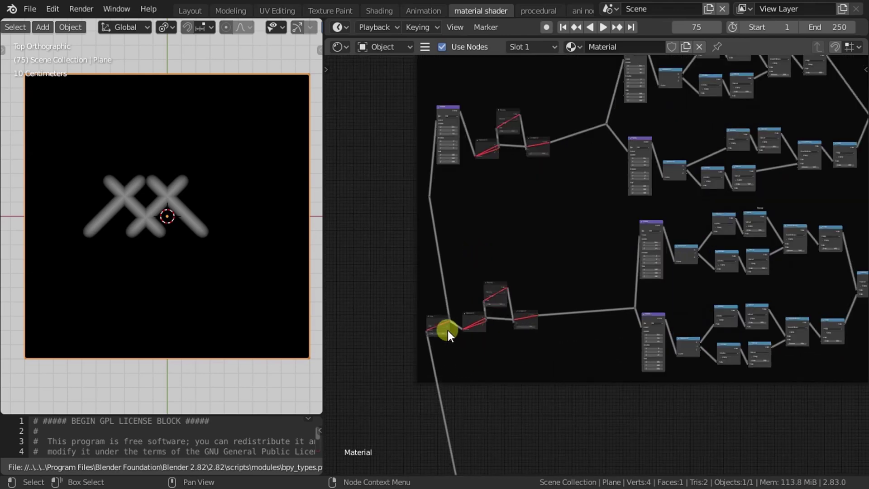
drag(463, 385, 537, 270)
scroll(537, 268, up, 1)
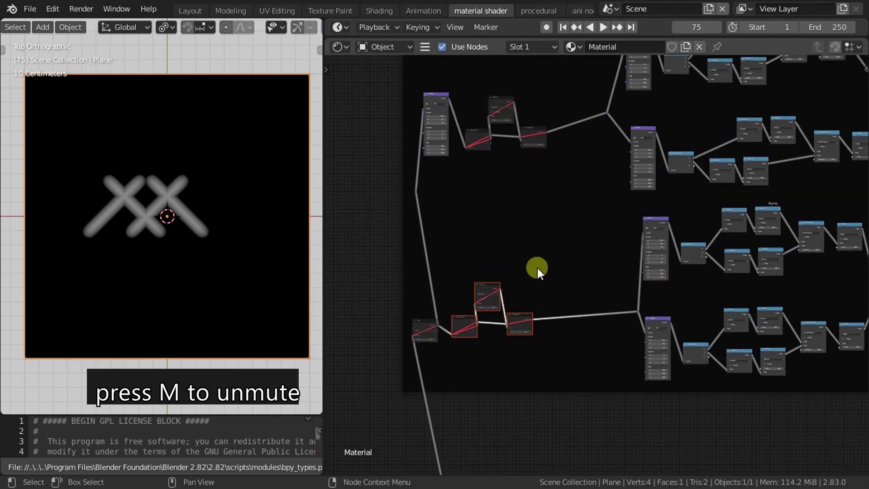
- Unmute the lower chain and shift the Ping-pong node to the left
key(m)
scroll(536, 265, up, 2)
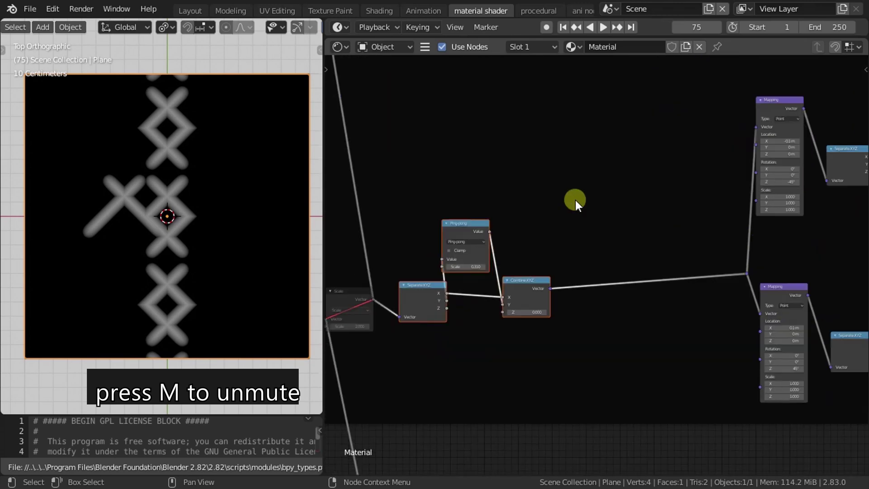
scroll(520, 271, up, 2)
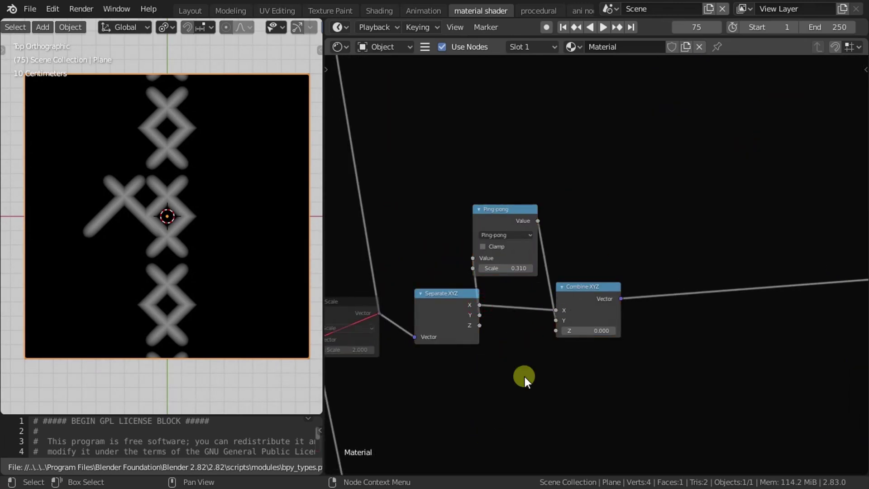
scroll(484, 397, down, 2)
mouse_move(583, 211)
mouse_down()
mouse_move(606, 219)
mouse_move(667, 208)
mouse_up()
scroll(650, 283, up, 3)
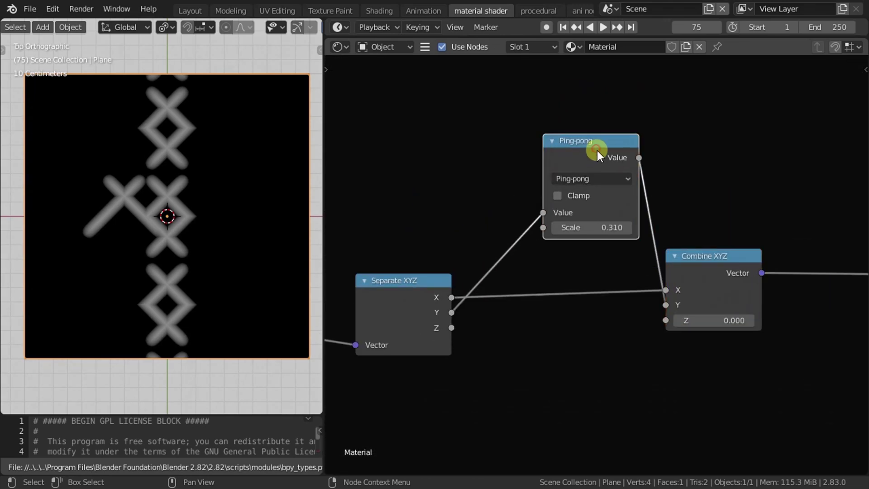
drag(597, 150, 528, 157)
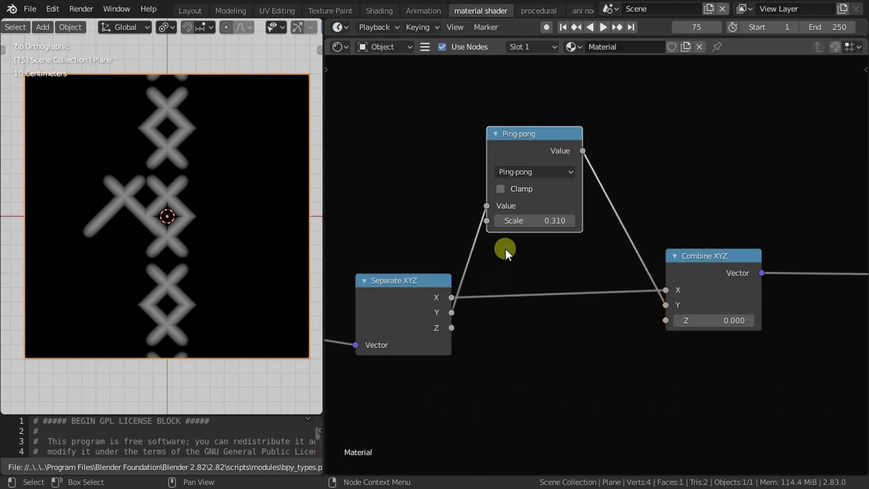
- Feed X into Ping-pong and send its result into Combine X instead of Combine Y
mouse_move(486, 206)
mouse_down()
mouse_move(467, 299)
mouse_move(486, 205)
mouse_up()
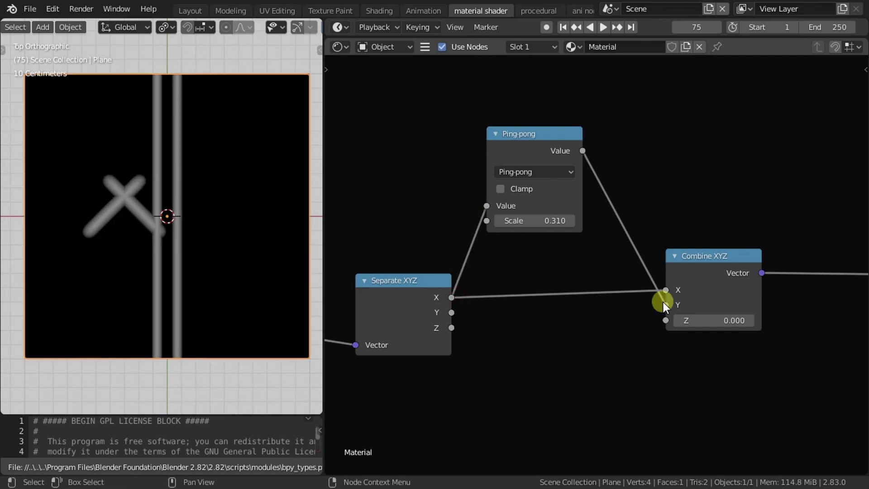
mouse_move(665, 304)
mouse_down()
mouse_move(631, 278)
mouse_move(665, 289)
mouse_up()
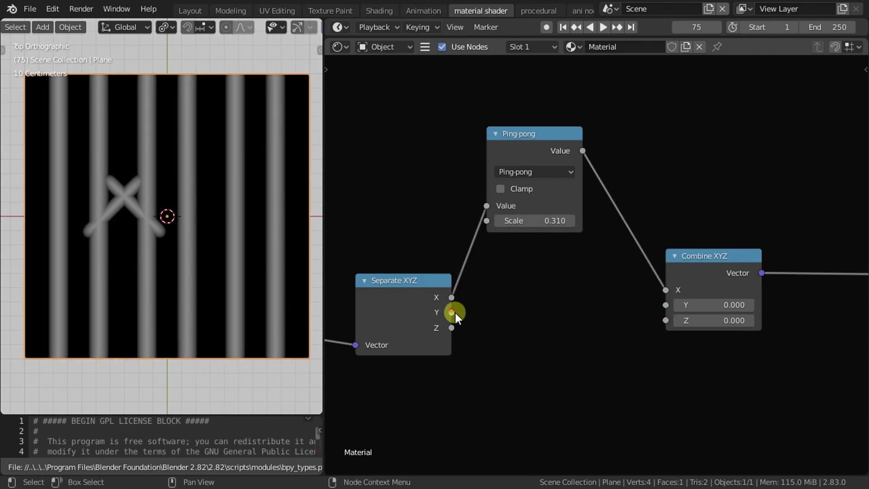
drag(451, 312, 664, 305)
scroll(639, 316, down, 3)
- Delete the upper muted node chain with Ctrl+X, keeping its links joined
scroll(306, 286, down, 4)
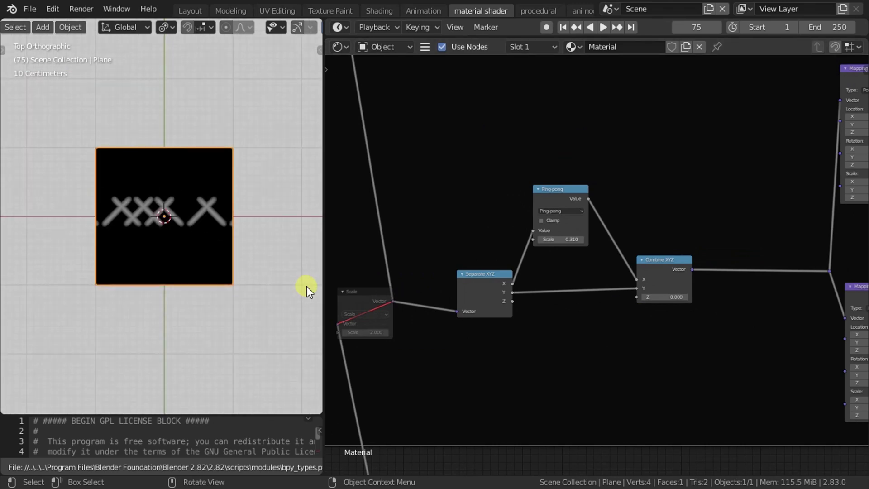
scroll(517, 310, down, 2)
scroll(517, 311, down, 2)
middle_drag(533, 345, 539, 311)
drag(504, 83, 588, 325)
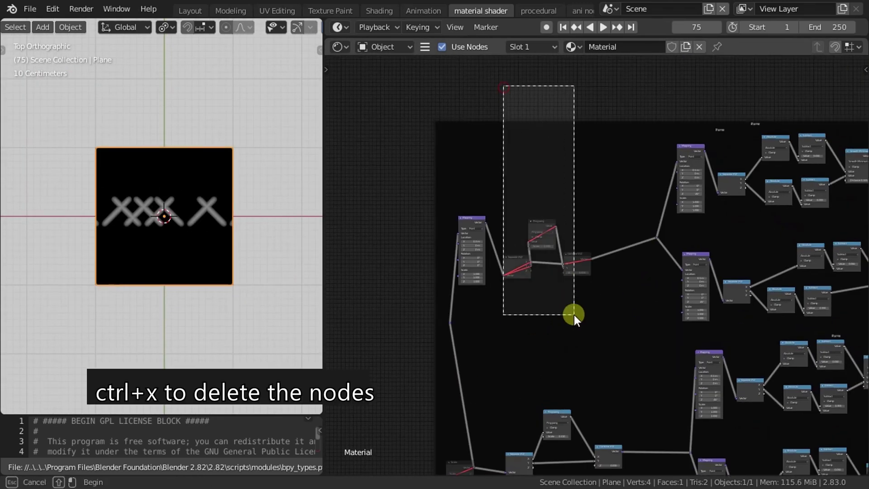
key(ctrl+x)
- Copy the lower ping-pong chain into the upper branch, linked from Mapping and onward
scroll(577, 327, down, 1)
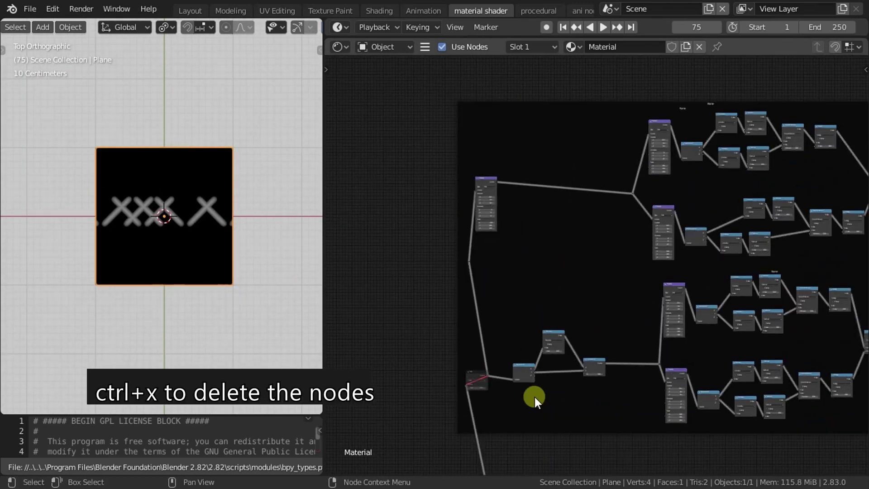
drag(518, 453, 604, 316)
key(shift+d)
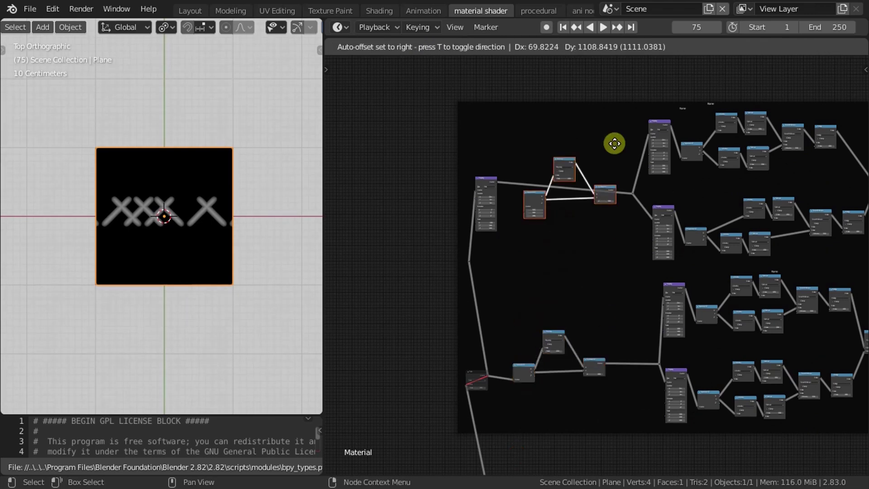
click(614, 143)
scroll(610, 147, up, 3)
drag(395, 213, 469, 270)
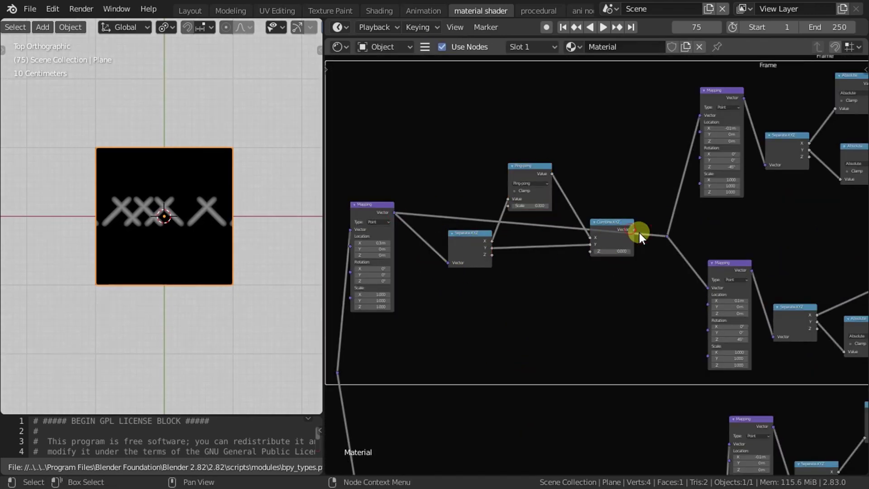
drag(635, 230, 664, 234)
- Unmute the Scale node
scroll(411, 289, up, 2)
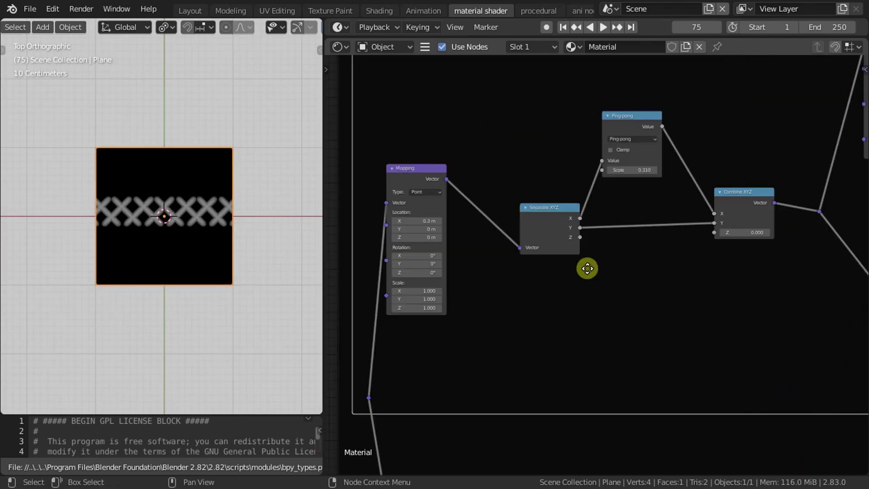
scroll(599, 273, down, 2)
scroll(225, 284, down, 1)
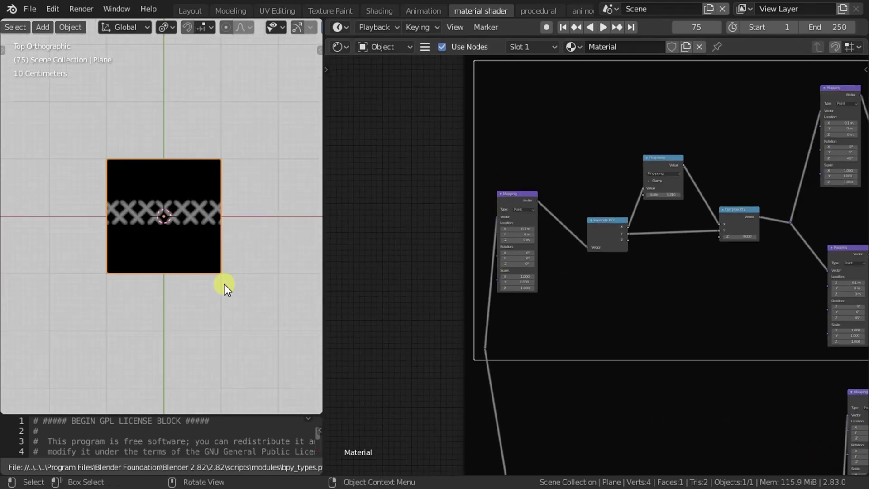
scroll(712, 357, down, 2)
scroll(631, 285, down, 1)
scroll(609, 267, up, 3)
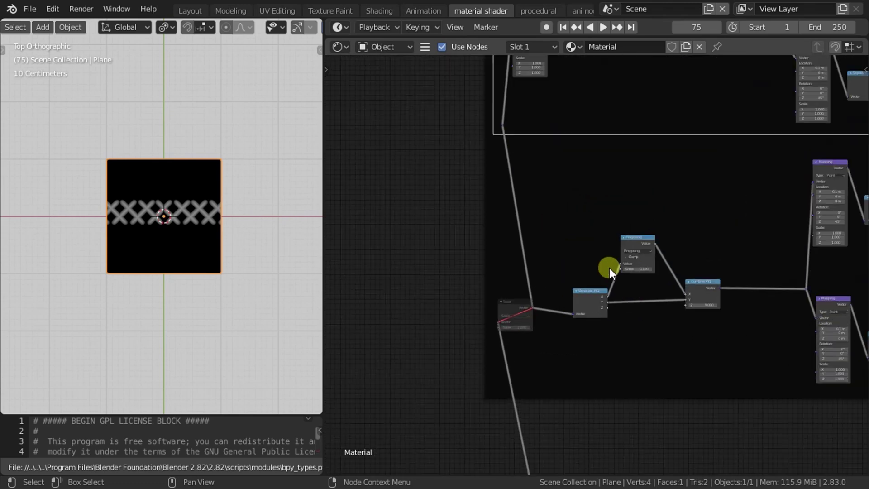
click(511, 307)
key(m)
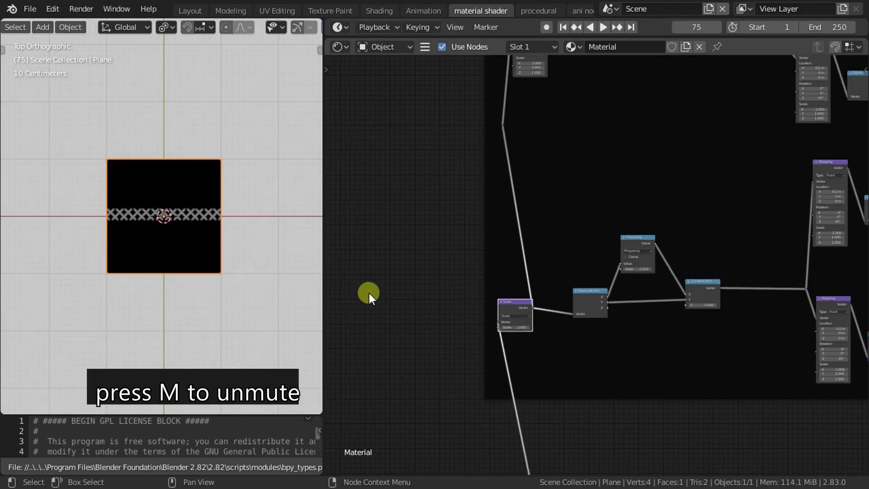
- Set the Scale node's value to 3.6
scroll(508, 194, up, 2)
scroll(487, 270, up, 1)
double_click(487, 271)
text(3.6)
key(Return)
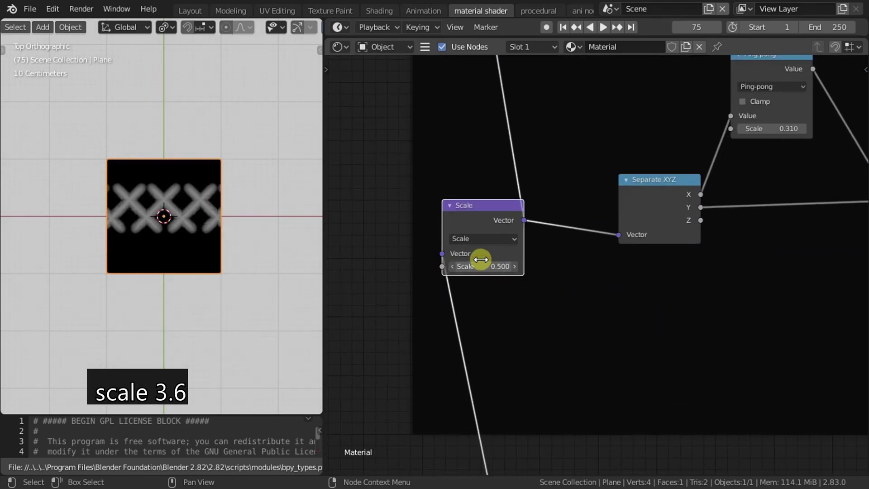
scroll(241, 248, up, 5)
scroll(241, 248, down, 5)
scroll(617, 298, down, 4)
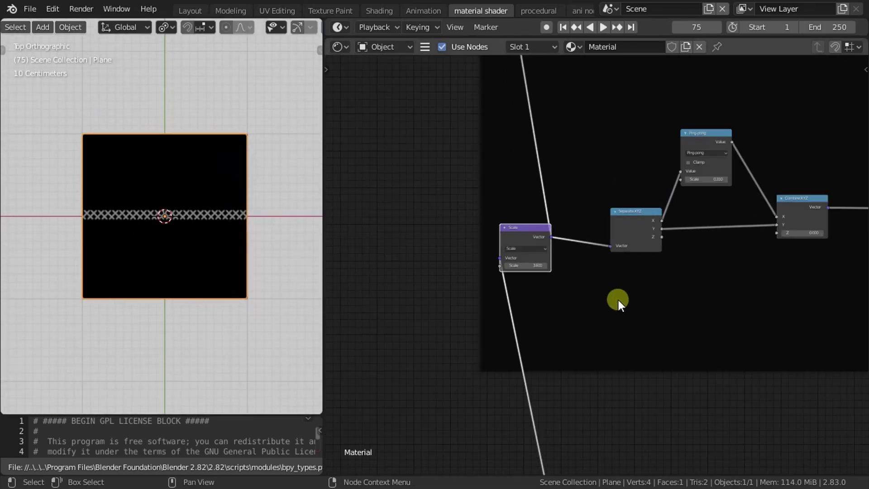
scroll(681, 321, down, 2)
scroll(603, 333, down, 2)
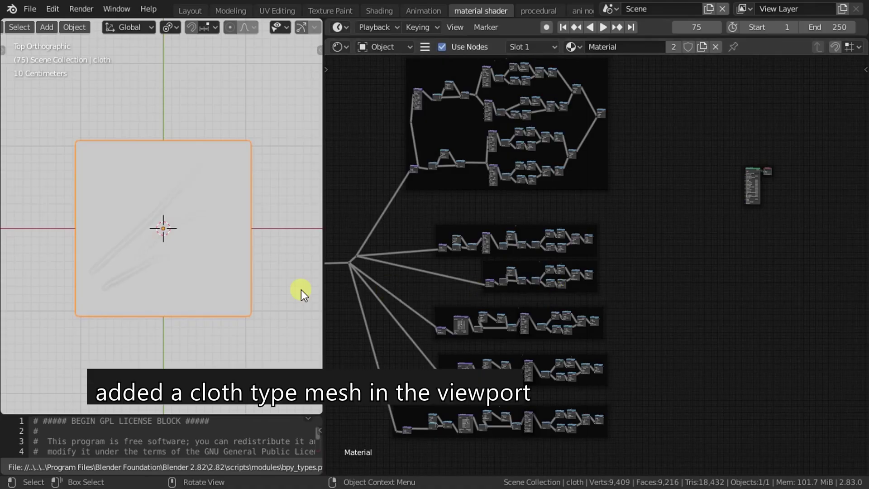
- Subdivide the cloth mesh to level 3 with Ctrl+3
scroll(243, 294, up, 2)
scroll(243, 294, up, 3)
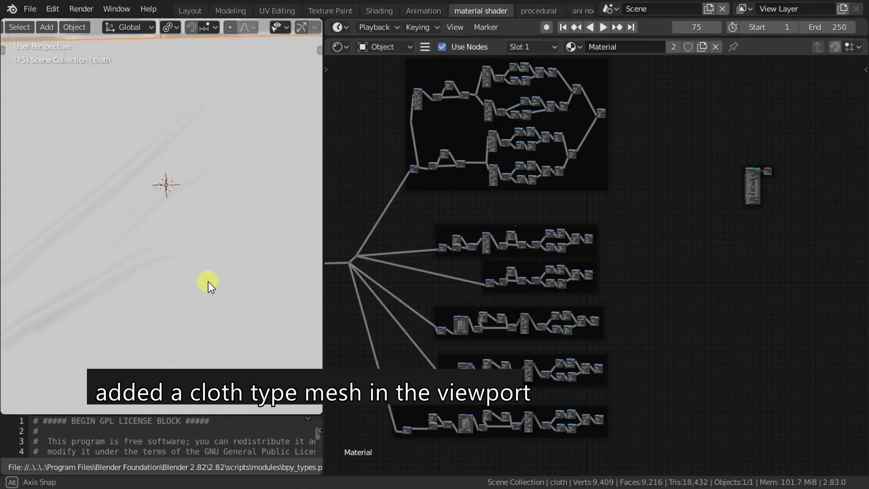
mouse_move(208, 282)
middle_down()
mouse_move(232, 233)
mouse_move(221, 259)
middle_up()
scroll(231, 235, down, 3)
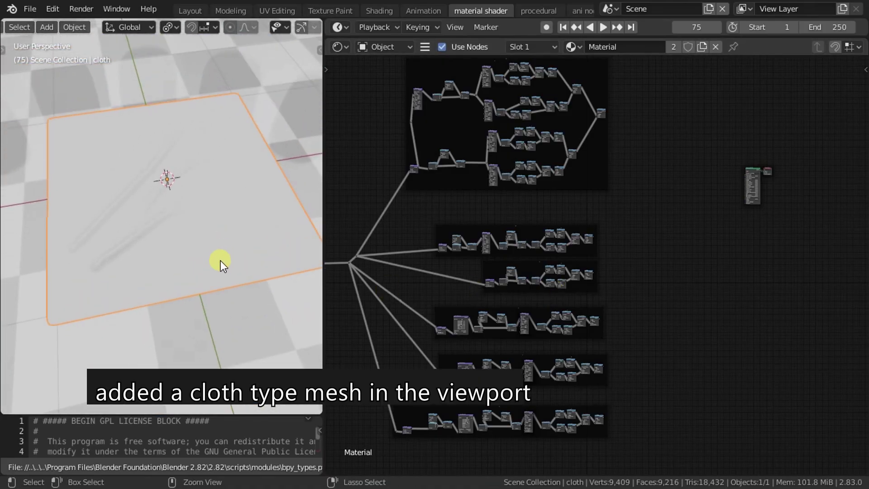
key(ctrl+3)
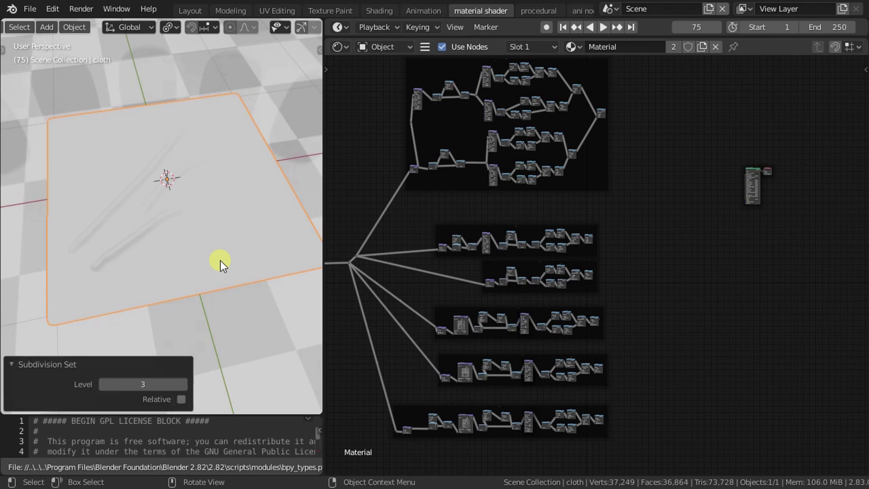
scroll(207, 275, up, 2)
scroll(207, 276, up, 2)
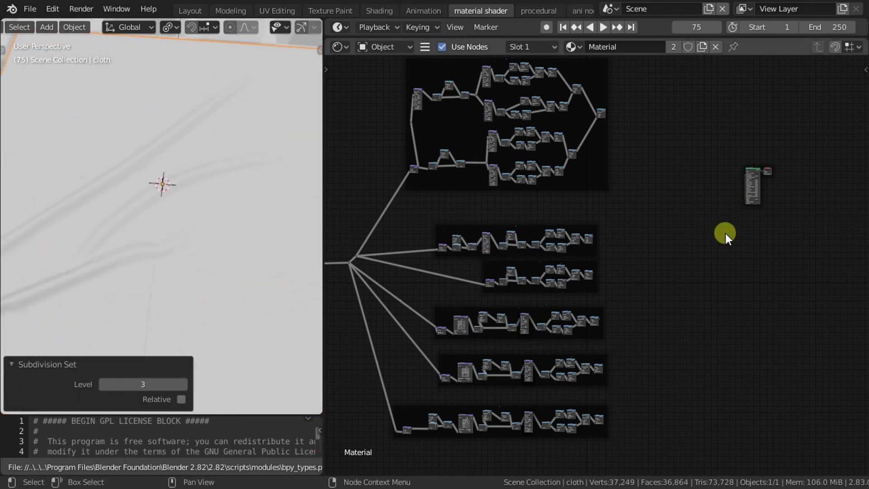
- Switch the viewport to top view and move the shader output nodes down beside the stitch frames
middle_drag(723, 235, 692, 289)
scroll(692, 289, up, 1)
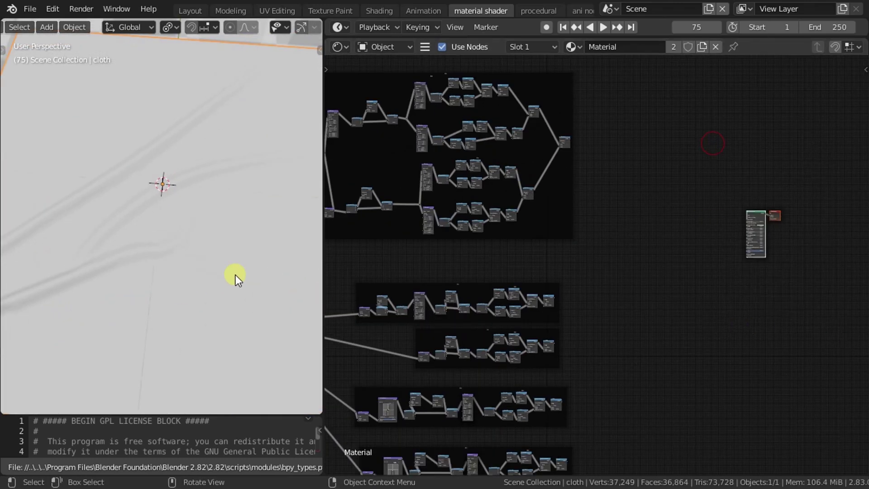
key(KP_7)
middle_drag(669, 244, 653, 260)
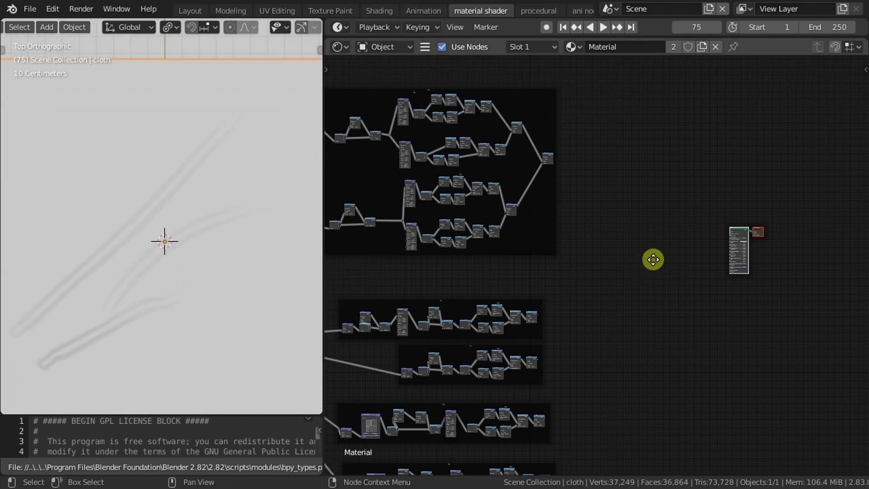
scroll(596, 290, up, 1)
drag(770, 258, 606, 390)
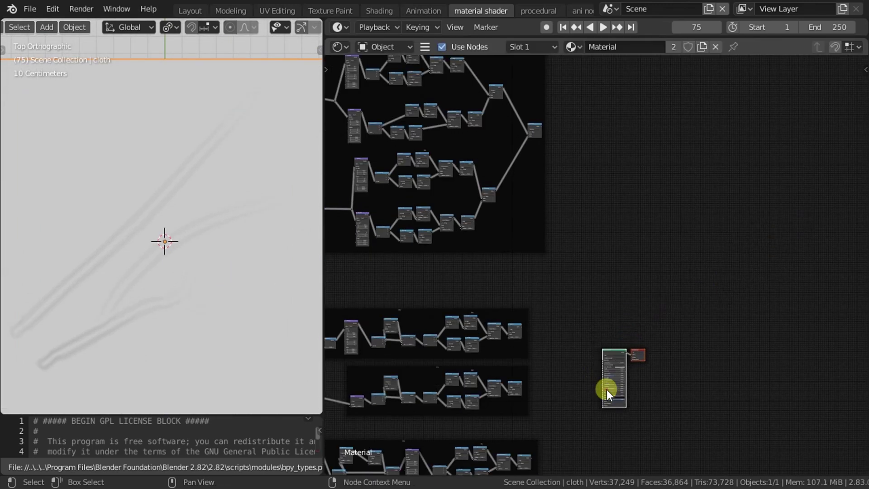
middle_drag(606, 391, 613, 243)
scroll(613, 242, up, 2)
scroll(614, 242, up, 1)
- Add a Math node fed by the Multiply output, plus a duplicate to its right
scroll(611, 249, up, 1)
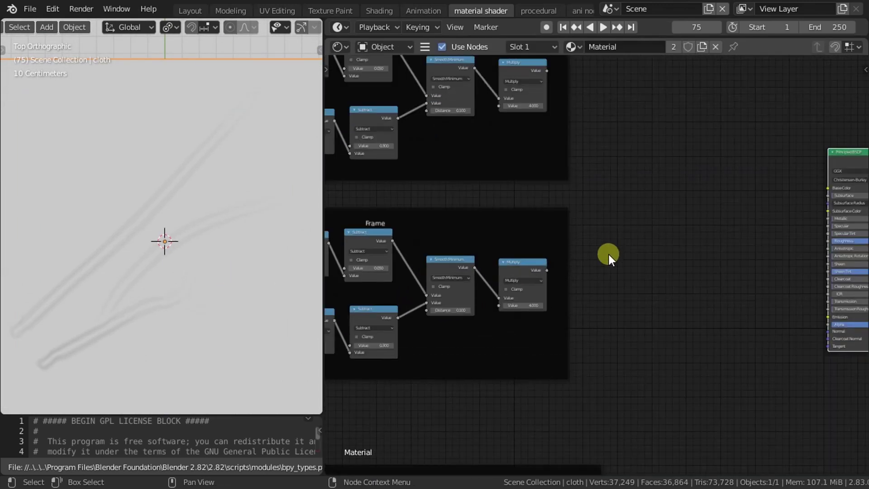
key(shift+a)
click(634, 318)
text(math)
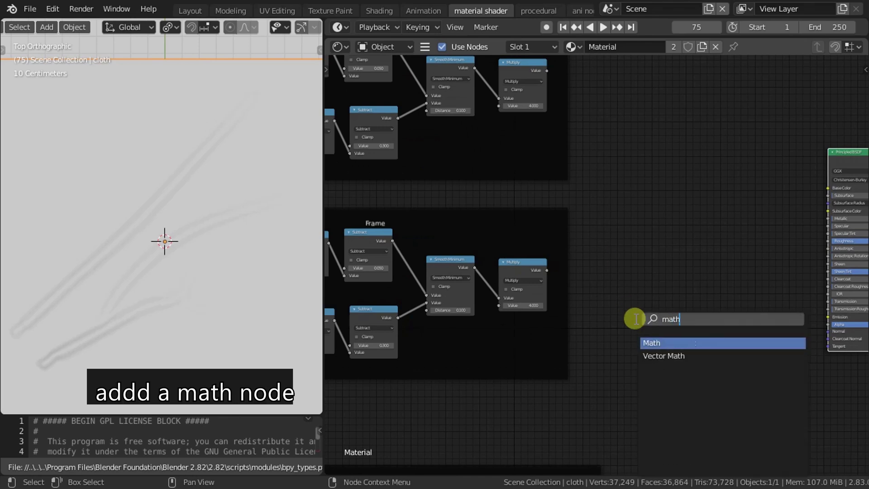
key(Return)
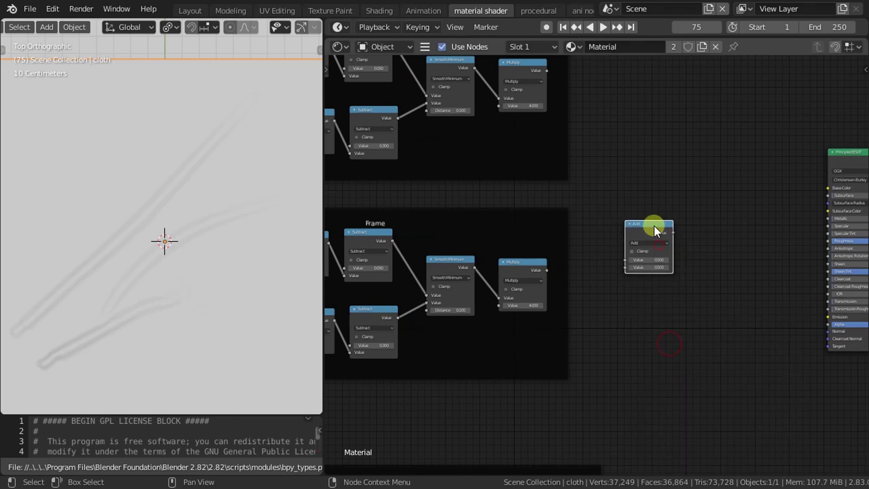
click(653, 226)
drag(547, 270, 602, 253)
key(shift+d)
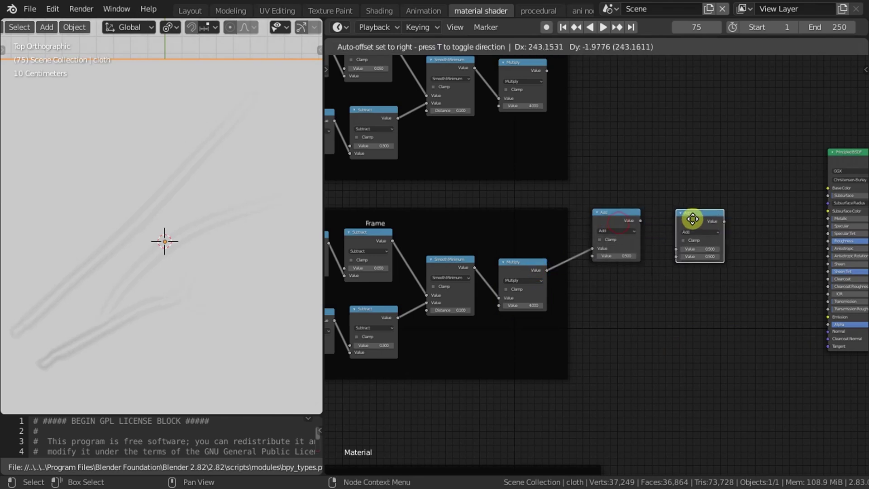
click(689, 219)
- Make the first Math node Subtract, feed it into the second, and set that to Power
scroll(626, 227, up, 2)
scroll(624, 223, up, 1)
click(619, 209)
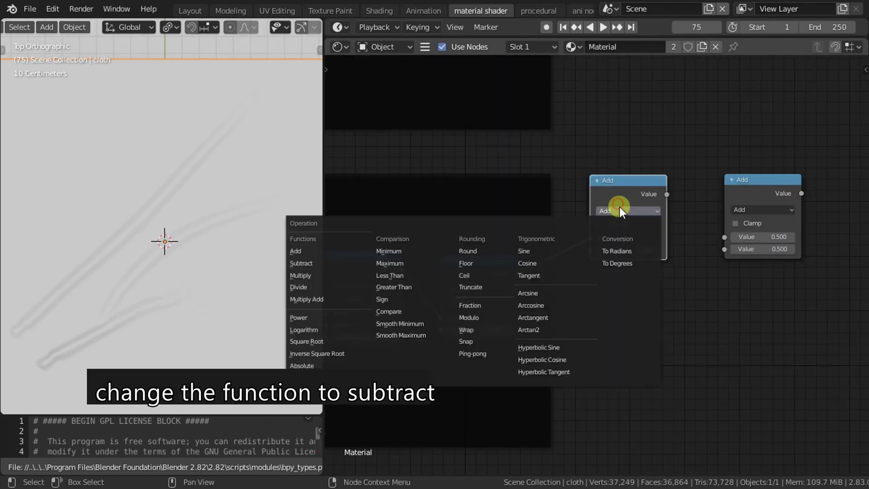
click(368, 264)
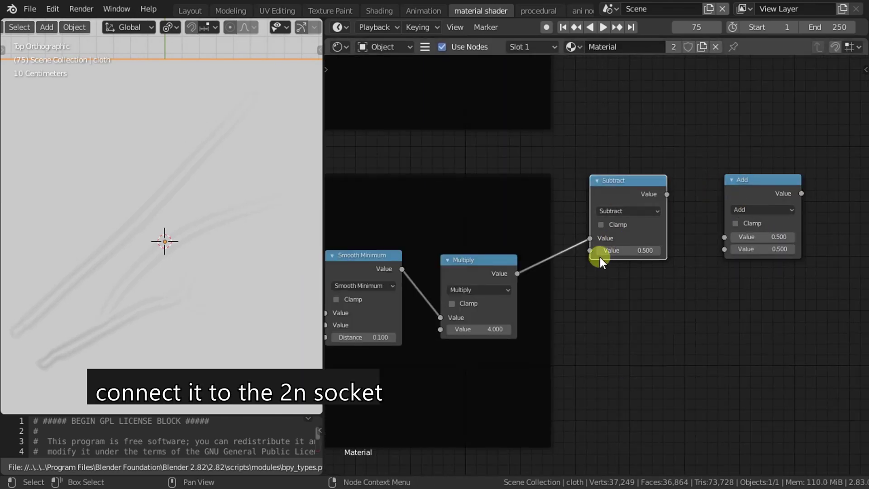
drag(666, 194, 724, 237)
click(773, 209)
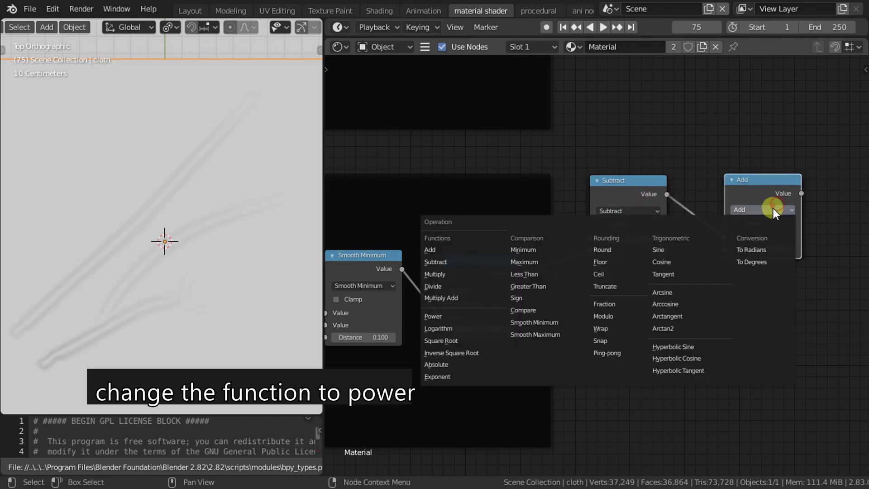
click(433, 315)
drag(760, 194, 603, 254)
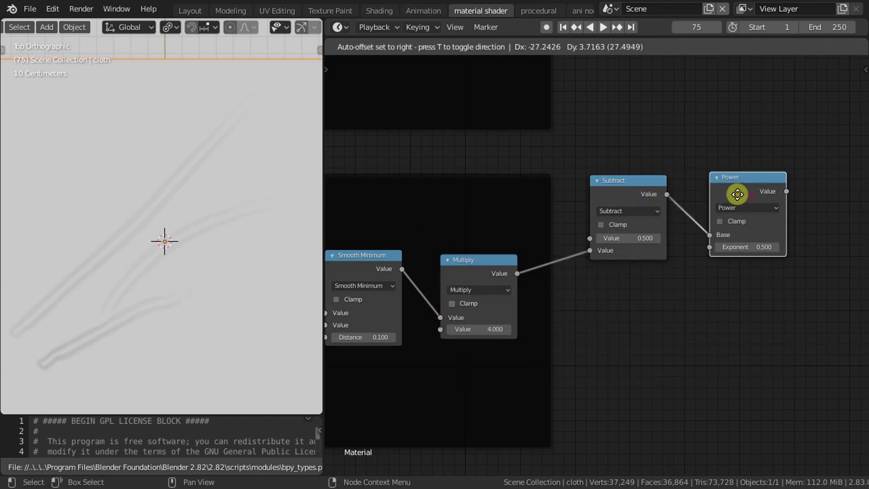
middle_drag(603, 253, 611, 315)
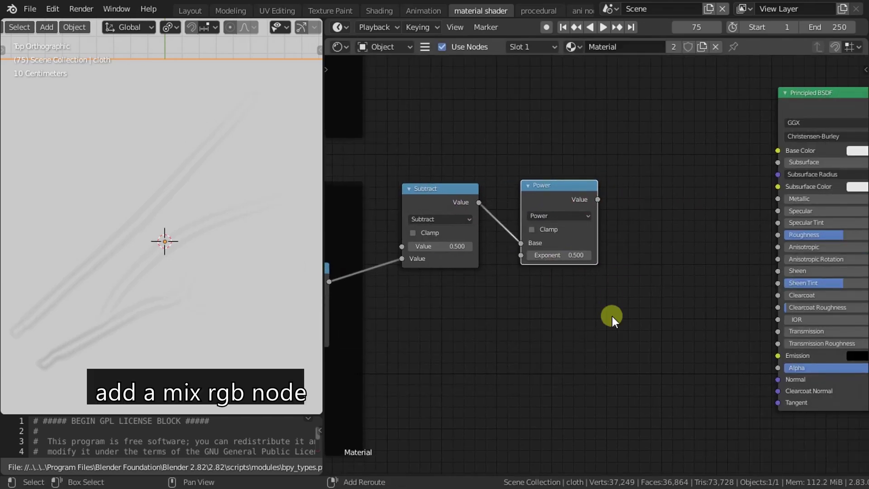
- Add a MixRGB node driven by the Power output and place a copy below it
key(shift+a)
click(612, 316)
text(mix)
click(633, 365)
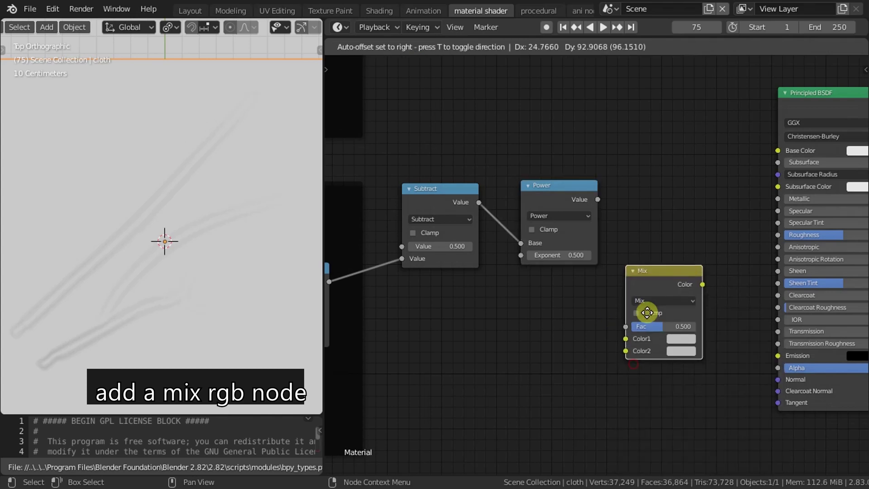
click(662, 254)
mouse_move(589, 204)
mouse_down()
mouse_move(642, 269)
mouse_move(663, 235)
mouse_up()
key(shift+d)
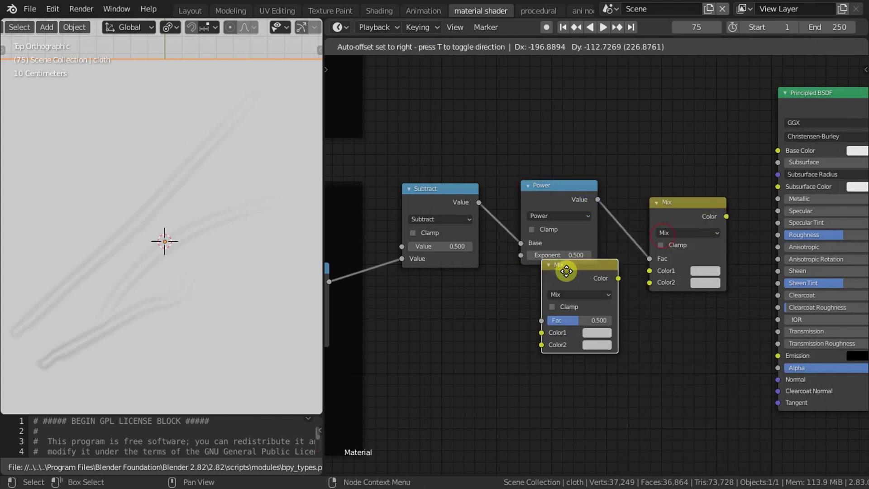
click(505, 296)
- Link Multiply to the lower Mix factor, lower Mix into upper Color1, upper Mix into Base Color
middle_drag(348, 285, 408, 281)
drag(389, 277, 539, 343)
middle_drag(585, 287, 569, 303)
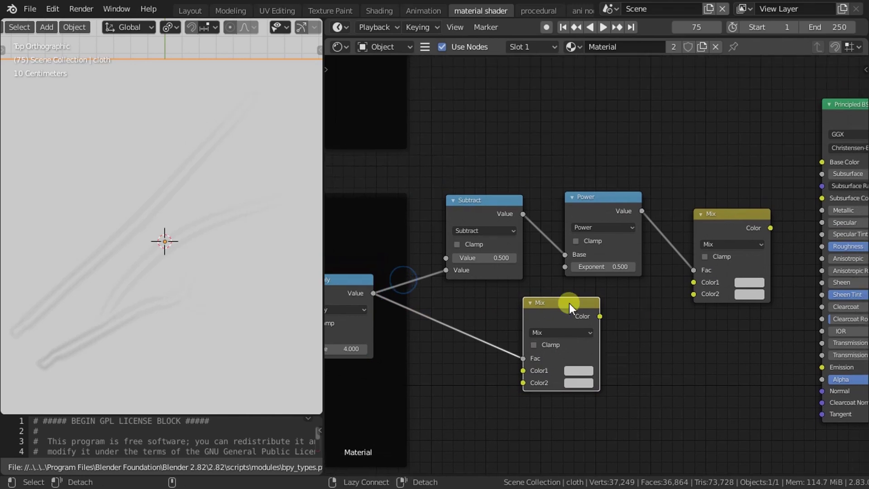
drag(600, 316, 693, 281)
middle_drag(808, 254, 749, 258)
drag(710, 230, 762, 165)
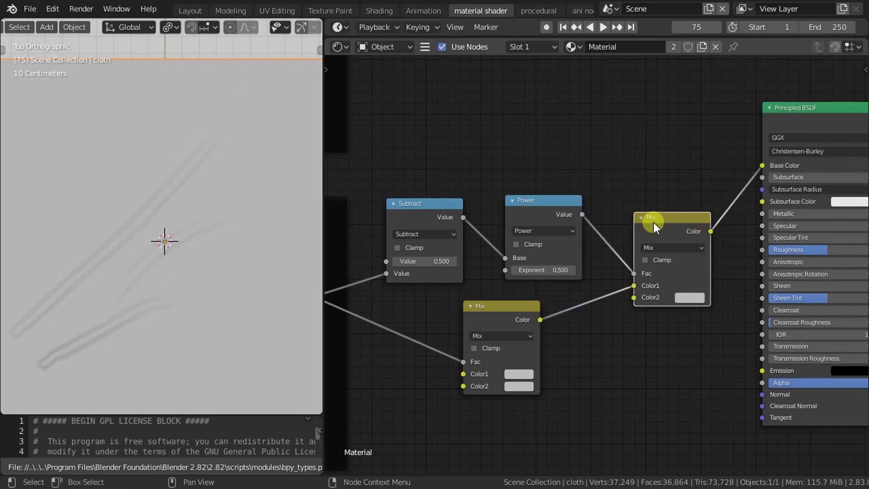
middle_drag(560, 359, 579, 303)
- Set the lower Mix colours to black and white and the upper Mix Color2 to black
click(543, 328)
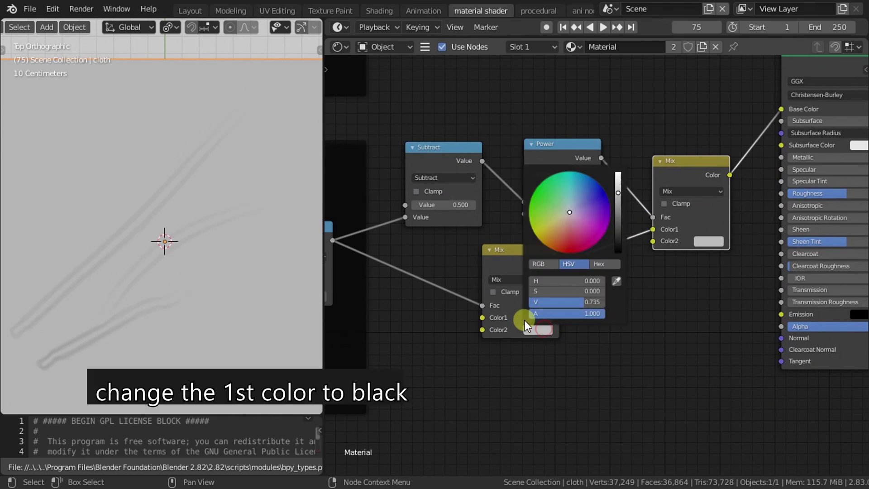
click(538, 318)
drag(607, 192, 617, 246)
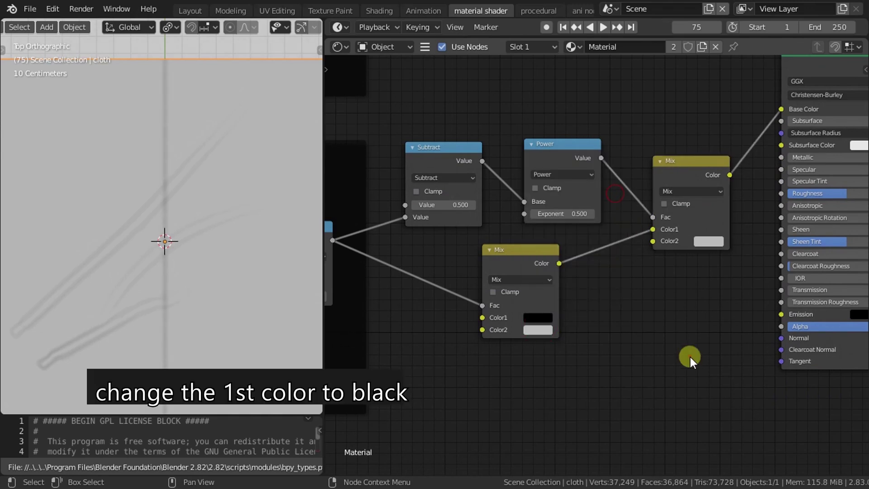
scroll(240, 223, up, 3)
click(700, 240)
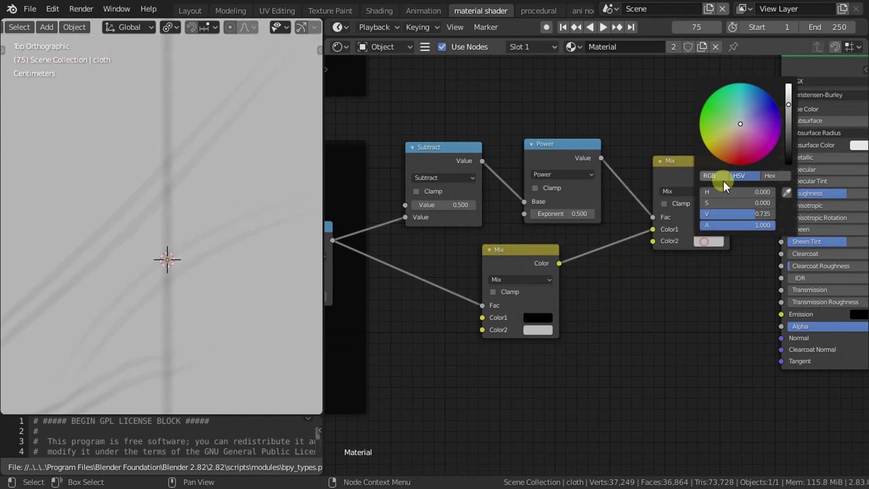
drag(789, 116, 789, 208)
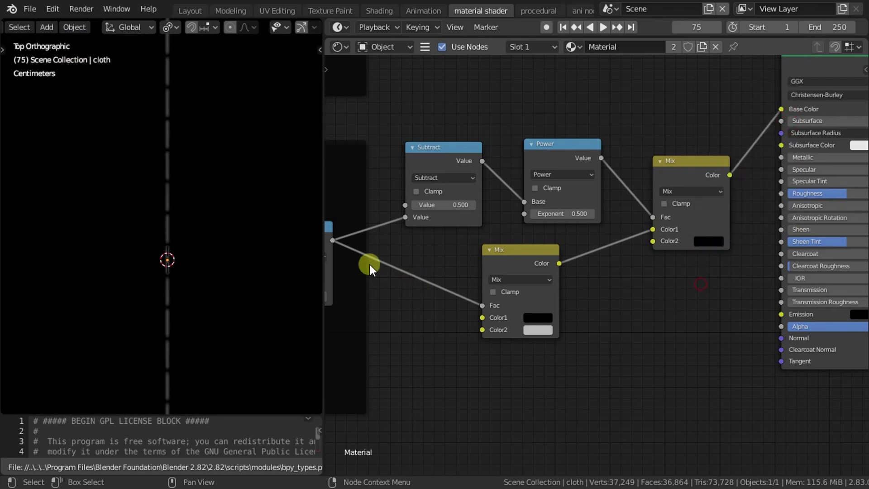
click(538, 330)
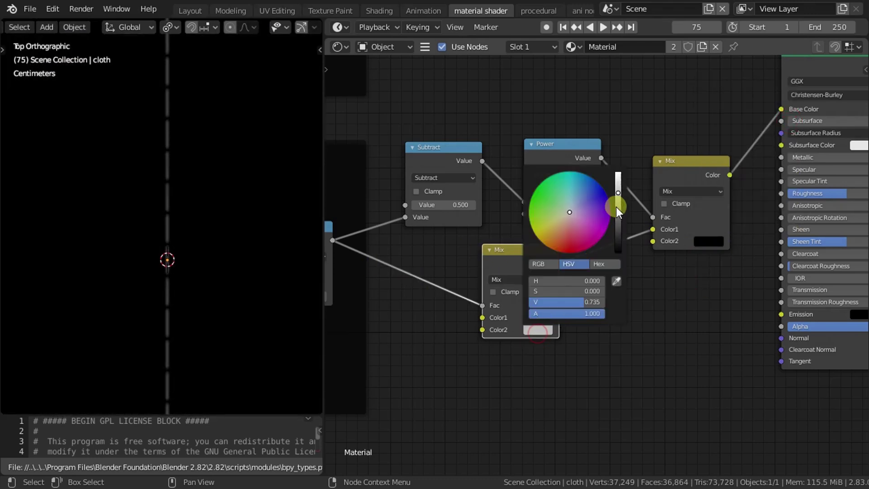
drag(616, 208, 617, 173)
scroll(229, 308, up, 5)
scroll(229, 306, down, 1)
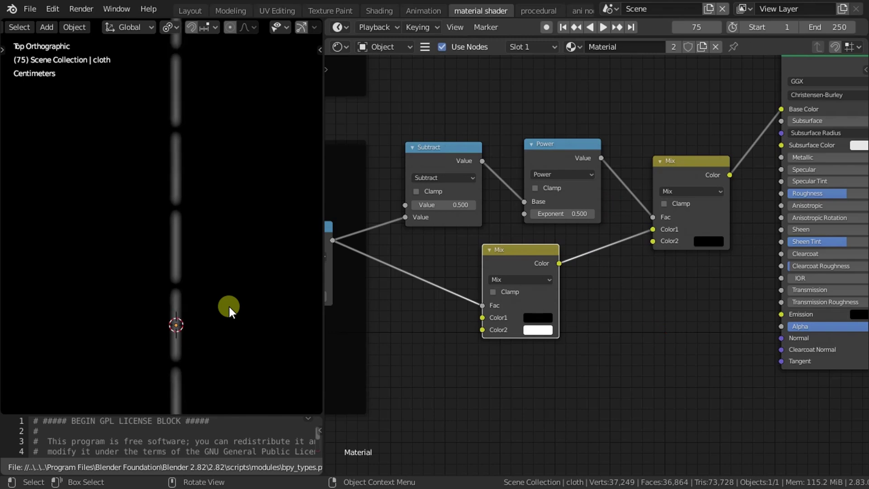
scroll(229, 306, down, 1)
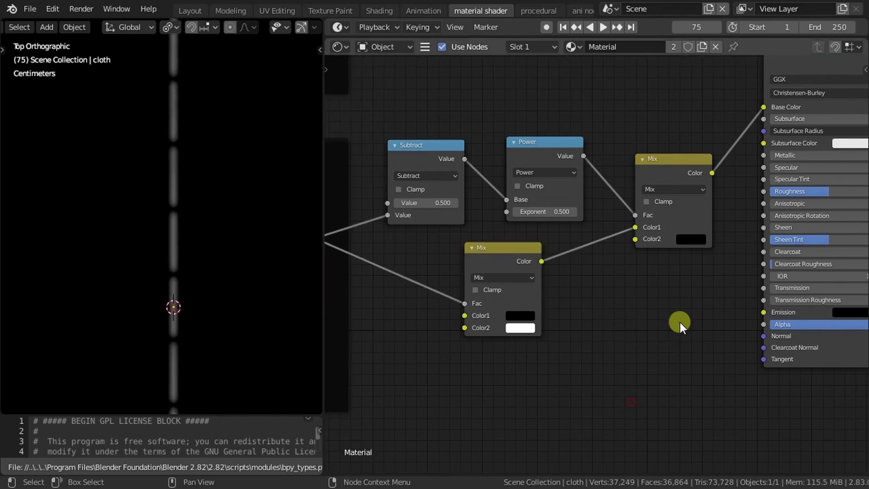
ctrl+scroll(670, 281, down, 5)
- Set the Principled BSDF Specular to 0.5
click(706, 189)
text(.5)
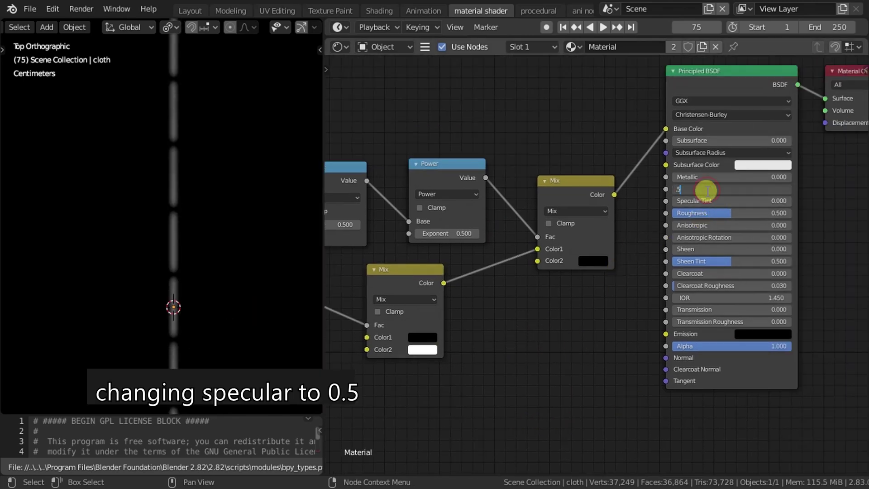
key(Return)
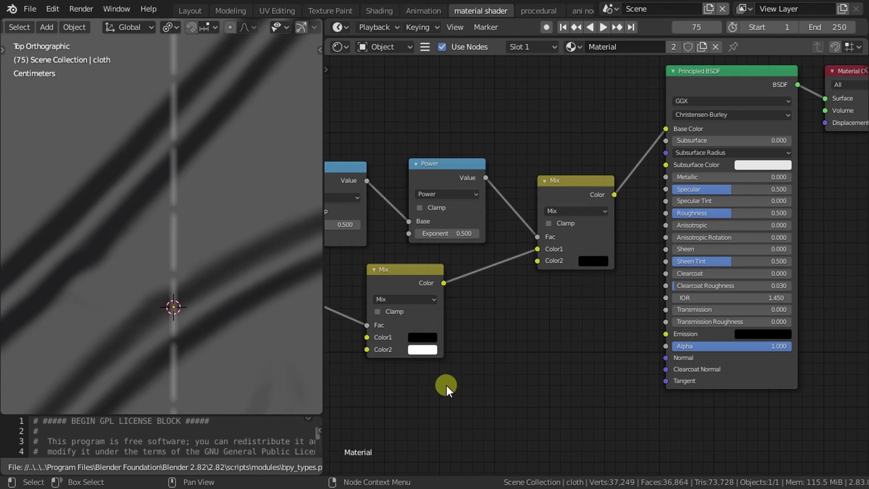
- Raise the Multiply node's value to 10
middle_drag(506, 379, 576, 337)
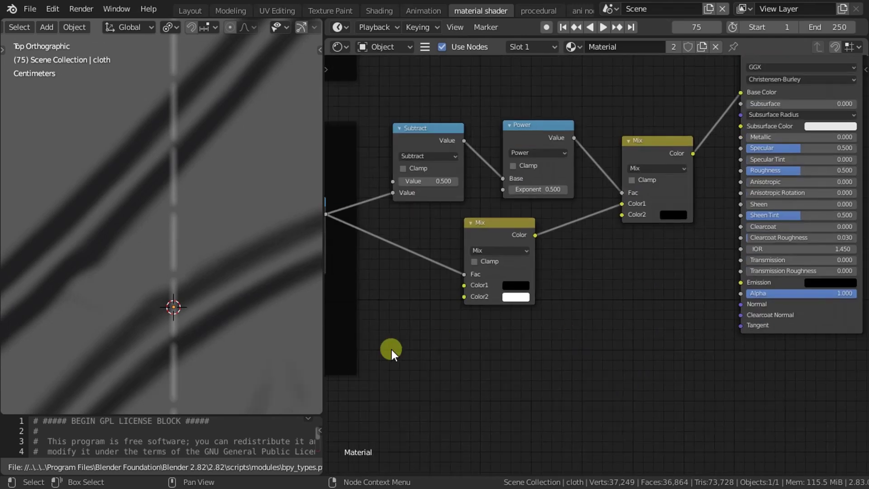
middle_drag(388, 351, 541, 351)
scroll(541, 352, up, 2)
click(397, 273)
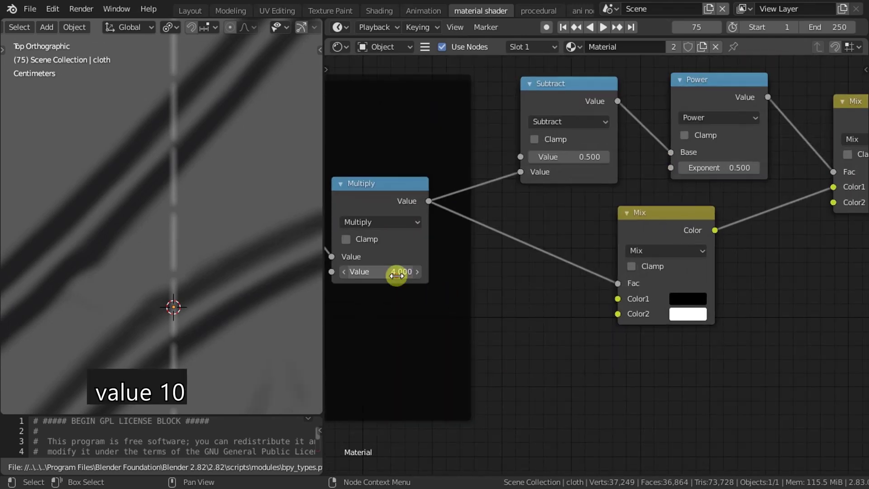
text(10)
key(Return)
scroll(561, 357, down, 1)
scroll(675, 343, up, 2)
- Make the upper Mix node's Color2 a dark red cloth tone
middle_drag(675, 344, 537, 376)
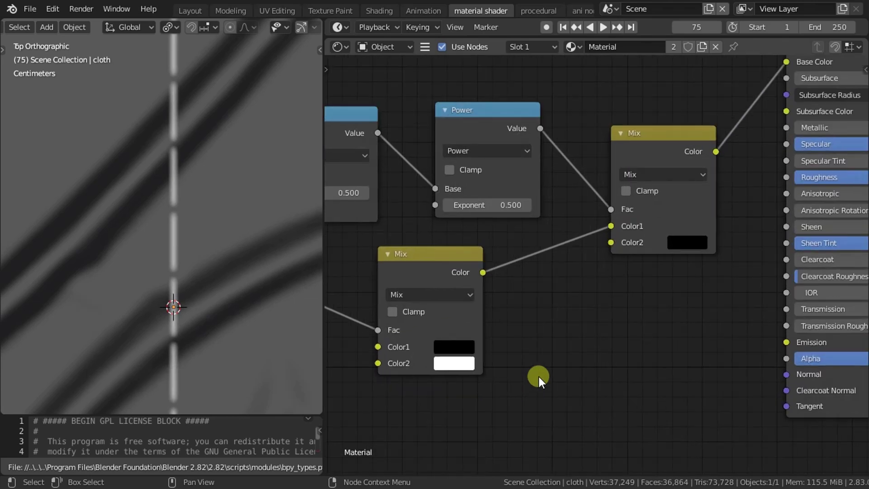
click(681, 247)
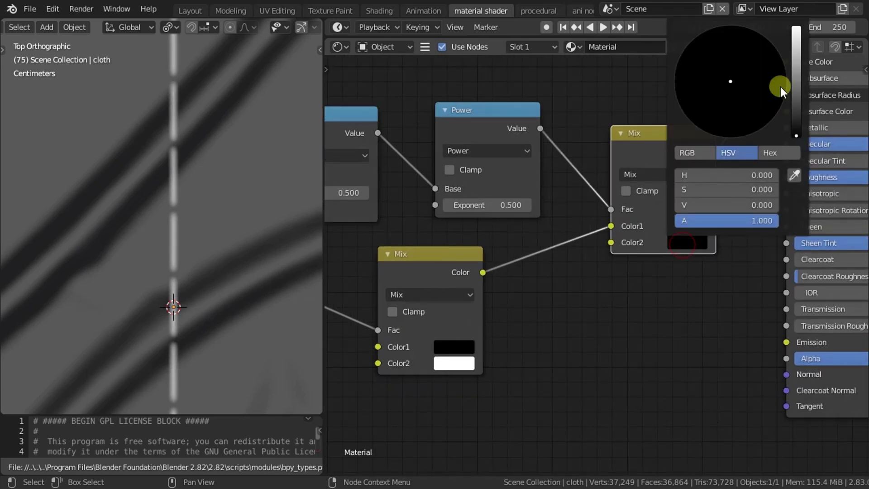
click(797, 117)
mouse_move(755, 113)
mouse_down()
mouse_move(713, 120)
mouse_move(734, 123)
mouse_up()
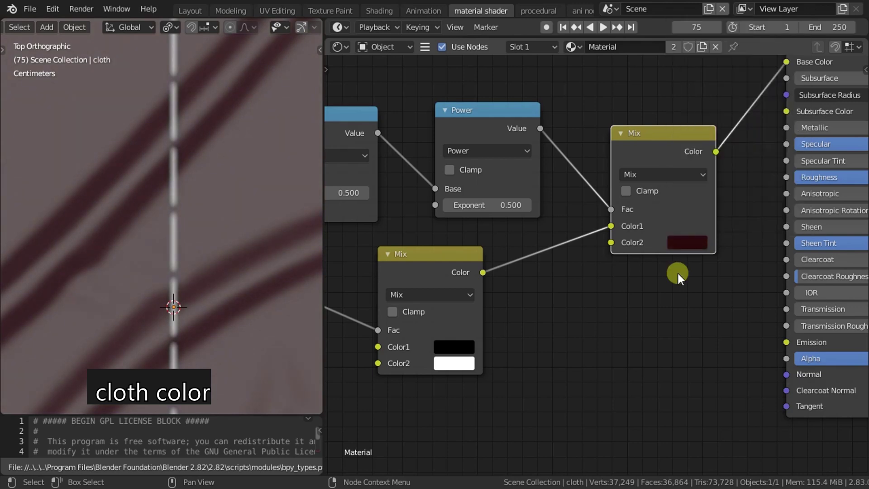
scroll(213, 270, down, 3)
scroll(212, 270, down, 2)
scroll(212, 270, down, 4)
scroll(213, 270, up, 4)
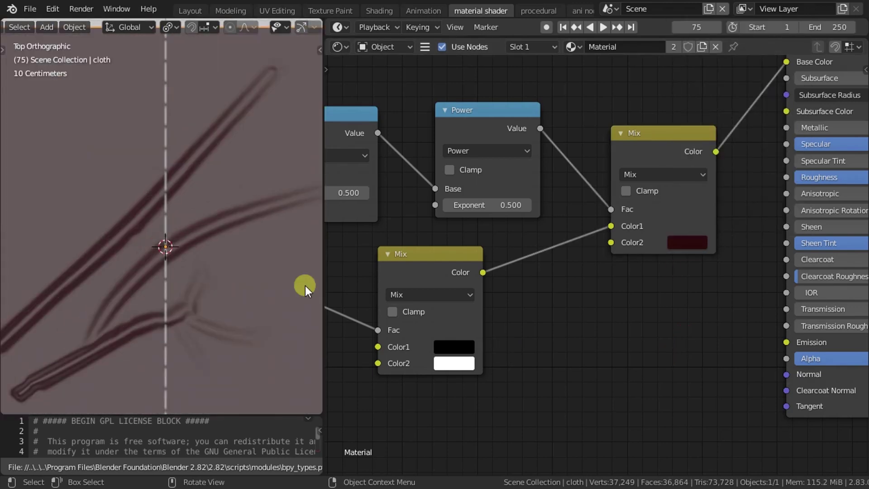
scroll(523, 354, down, 2)
middle_drag(346, 353, 430, 352)
scroll(673, 357, up, 2)
- Zoom and pan around the Subtract and Power nodes and the cloth stitches
scroll(685, 357, up, 2)
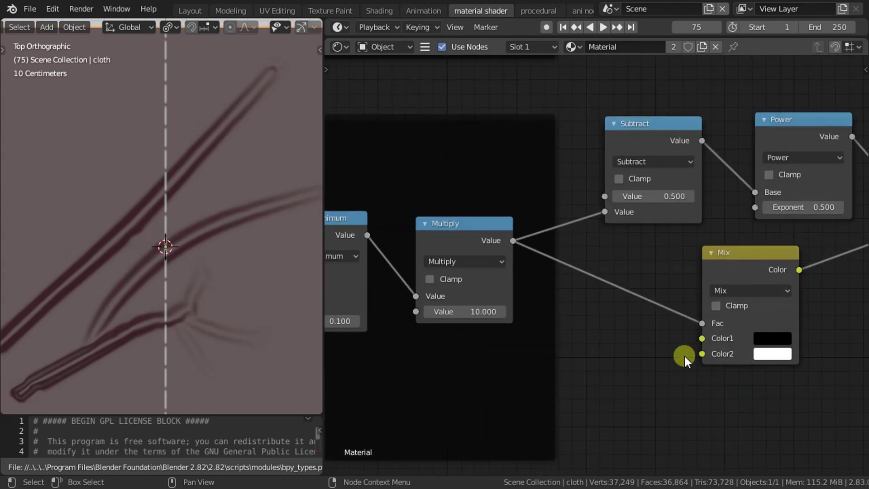
scroll(130, 285, up, 2)
scroll(130, 285, up, 2)
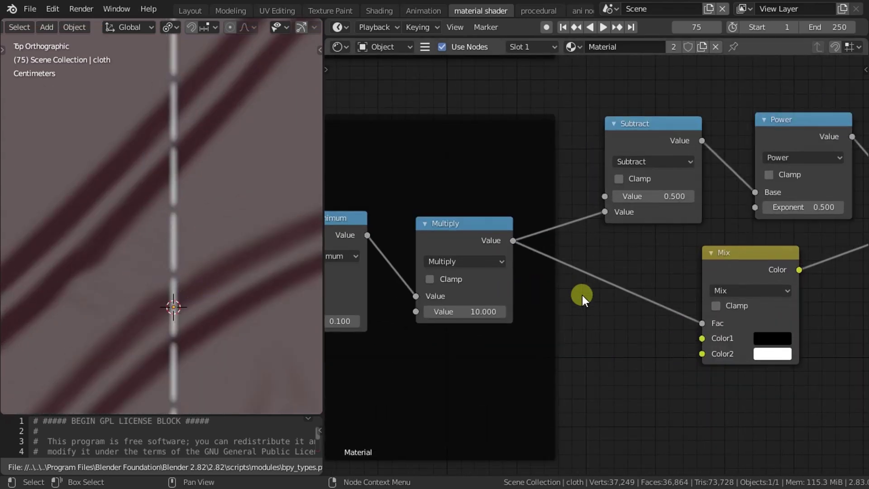
mouse_move(582, 295)
middle_down()
mouse_move(737, 297)
mouse_move(580, 346)
middle_up()
scroll(580, 346, up, 1)
scroll(519, 314, up, 2)
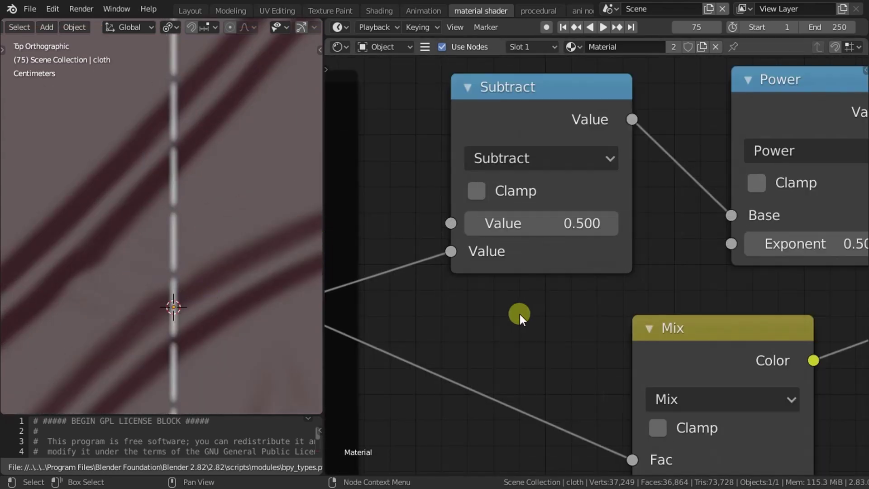
scroll(191, 288, up, 2)
scroll(191, 288, up, 2)
scroll(254, 284, down, 3)
shift+middle_drag(254, 284, 202, 194)
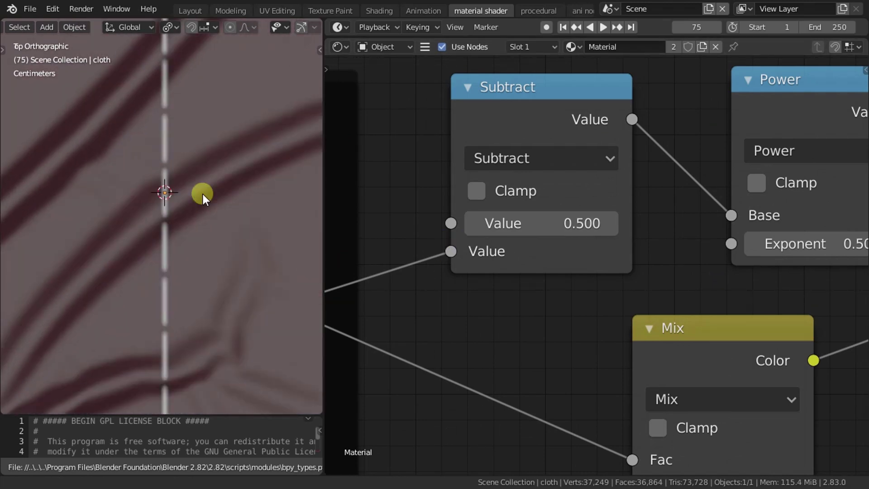
scroll(203, 194, up, 2)
scroll(142, 287, up, 2)
scroll(157, 208, up, 3)
scroll(177, 177, up, 1)
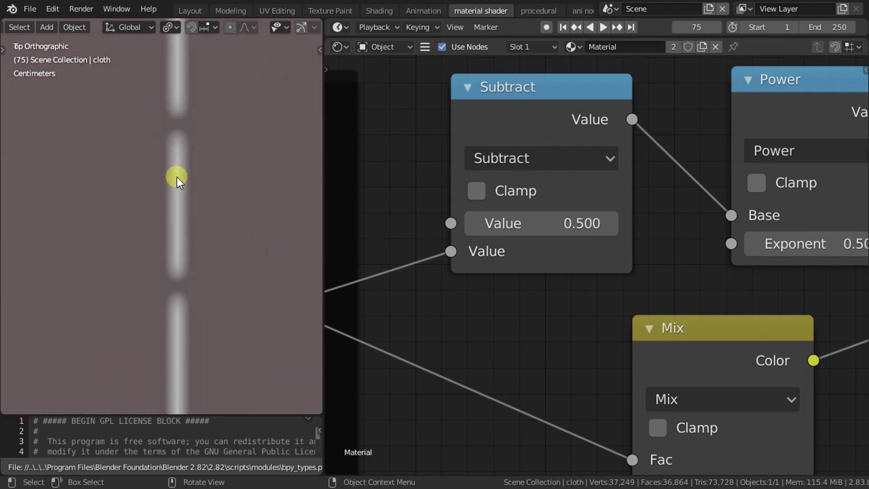
scroll(449, 216, up, 1)
- Set the Power exponent to 9.320 and the colour-mask Subtract value to 0.690
mouse_move(563, 210)
mouse_down()
mouse_move(528, 197)
mouse_move(460, 199)
mouse_move(508, 217)
mouse_up()
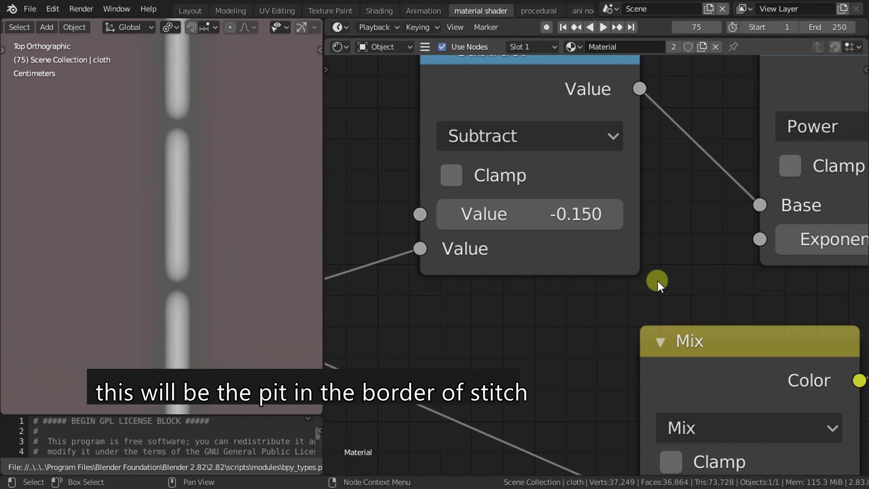
middle_drag(658, 281, 477, 276)
drag(652, 236, 658, 233)
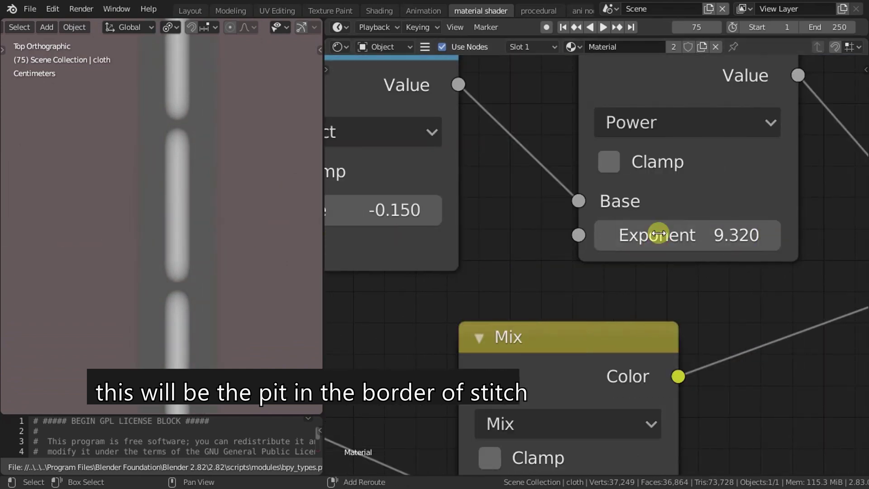
middle_drag(384, 213, 552, 223)
mouse_move(494, 206)
mouse_down()
mouse_move(584, 211)
mouse_move(575, 208)
mouse_up()
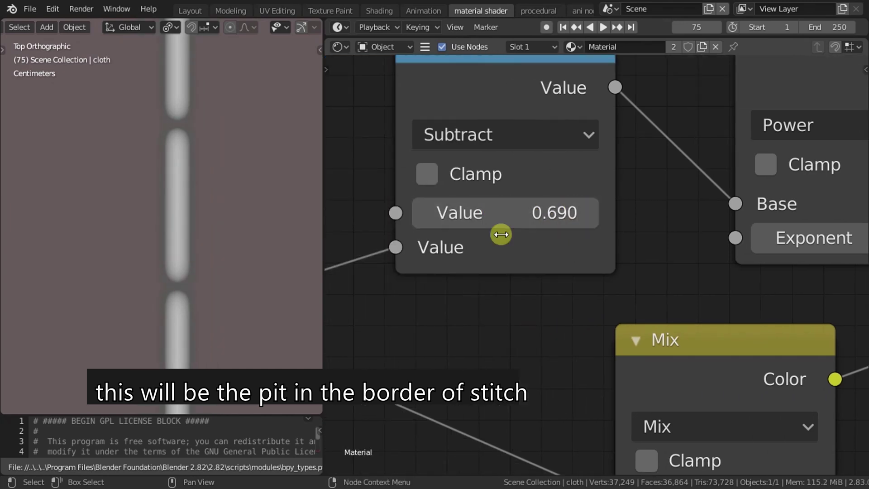
scroll(575, 264, down, 2)
scroll(683, 226, down, 2)
- Clamp the stitch-shape Subtract feeding Smooth Minimum at 0.270 for short dashed stitches
mouse_move(481, 285)
middle_down()
mouse_move(683, 226)
mouse_move(650, 294)
middle_up()
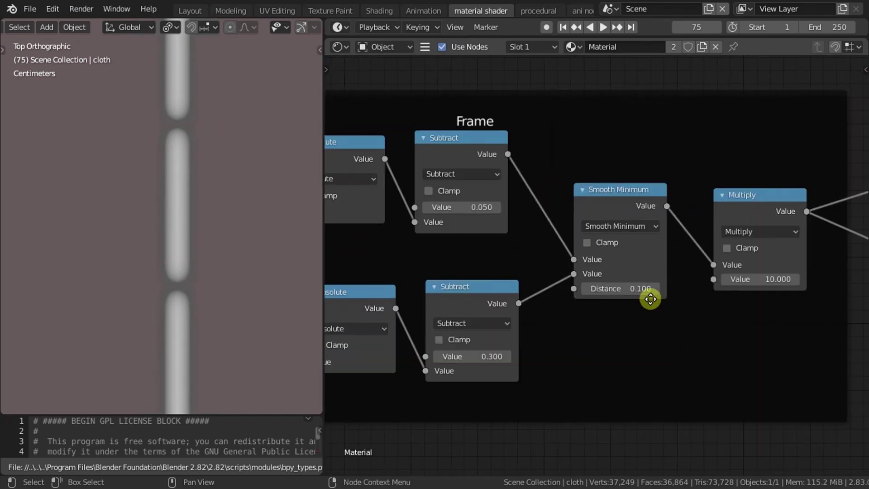
middle_drag(393, 320, 472, 277)
scroll(489, 243, up, 2)
scroll(539, 306, up, 1)
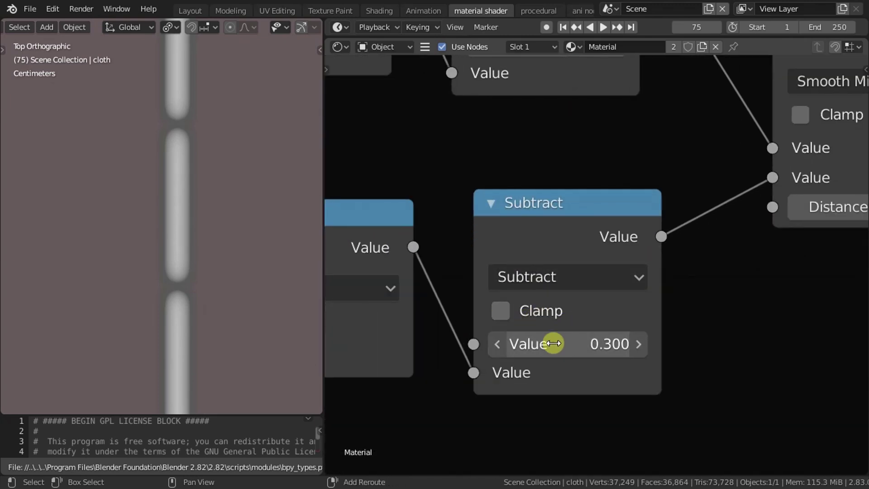
mouse_move(553, 344)
mouse_down()
mouse_move(569, 343)
mouse_move(560, 339)
mouse_up()
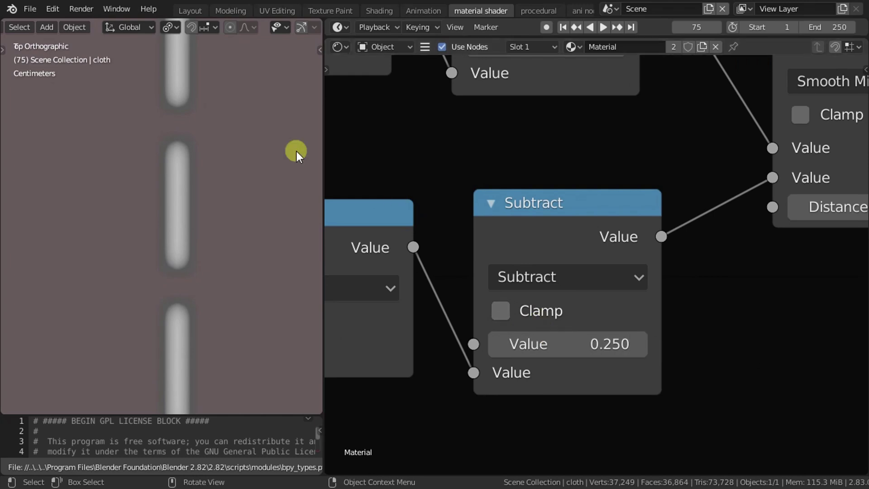
scroll(256, 131, up, 2)
scroll(240, 104, up, 2)
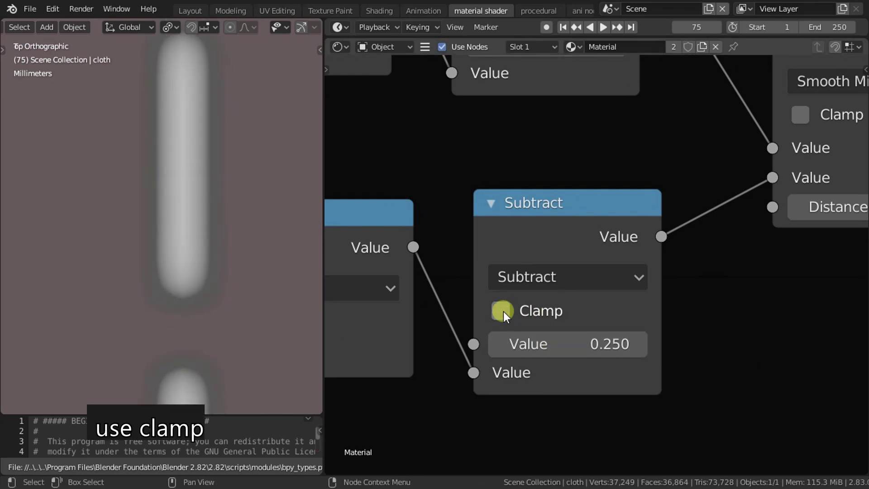
drag(576, 349, 559, 348)
scroll(218, 333, down, 3)
scroll(218, 328, up, 1)
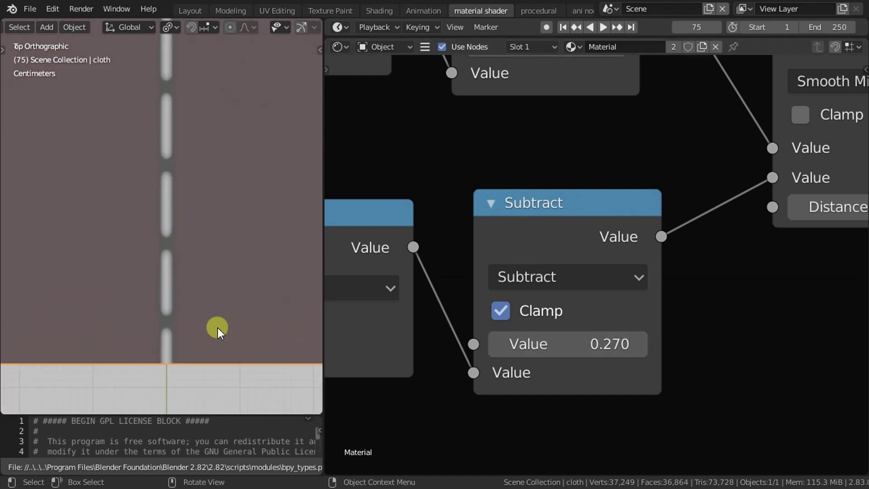
scroll(612, 338, down, 4)
middle_drag(674, 342, 580, 266)
scroll(593, 243, up, 4)
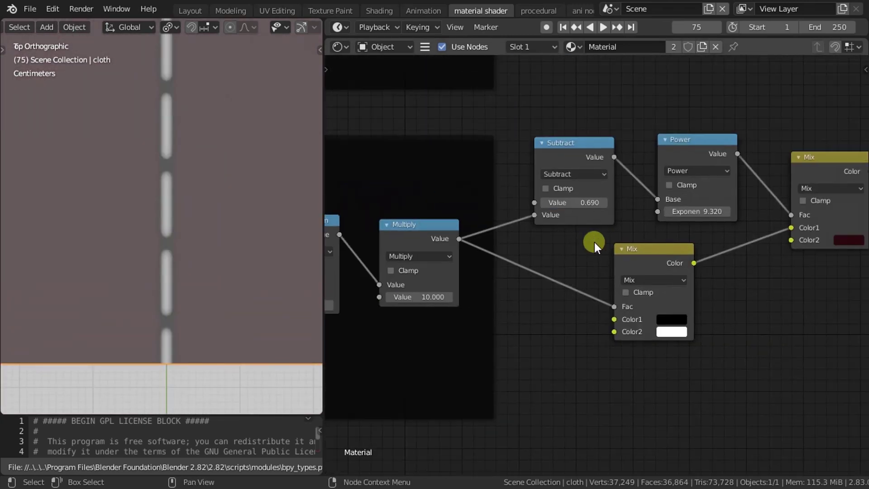
scroll(593, 243, down, 3)
middle_drag(632, 268, 530, 258)
scroll(529, 258, up, 2)
- Shift the output nodes right and add a Bump node before the Principled BSDF
drag(678, 66, 839, 284)
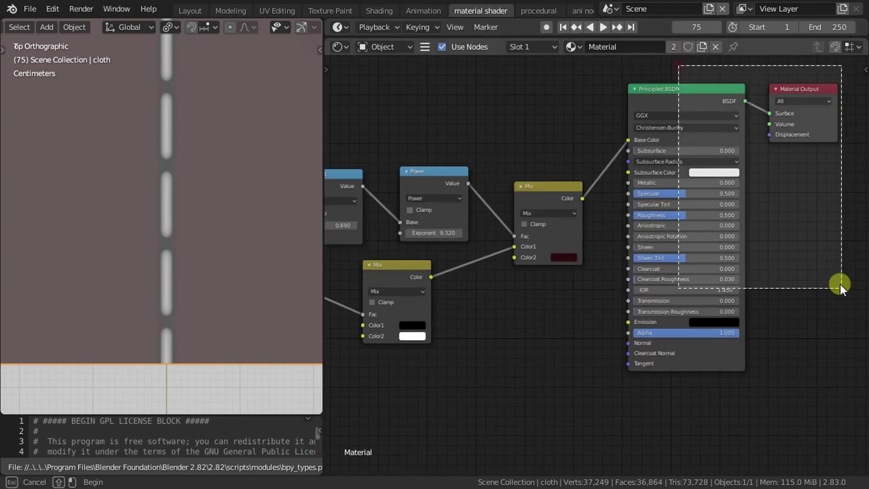
drag(688, 102, 763, 204)
shift+scroll(587, 362, down, 4)
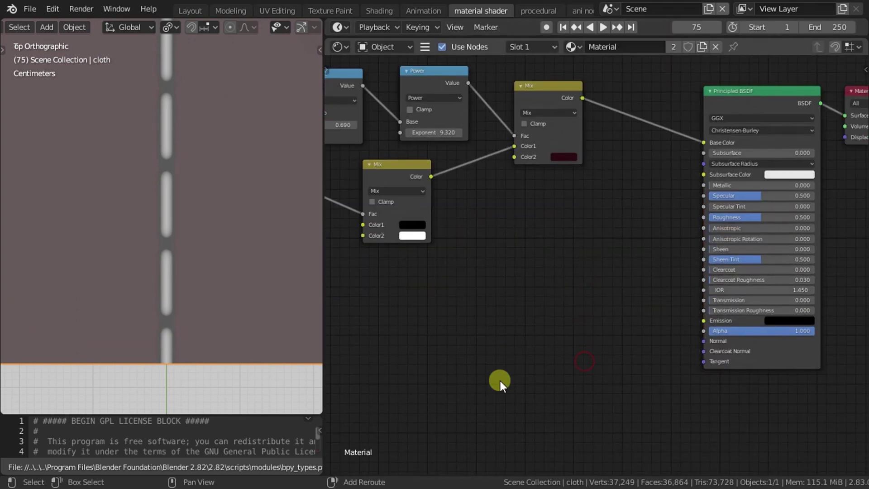
key(shift+a)
text(bum)
click(531, 348)
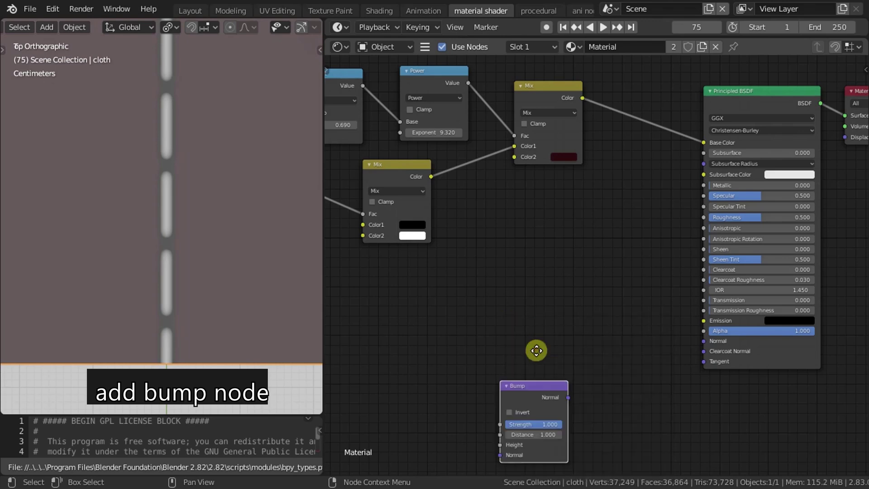
click(624, 242)
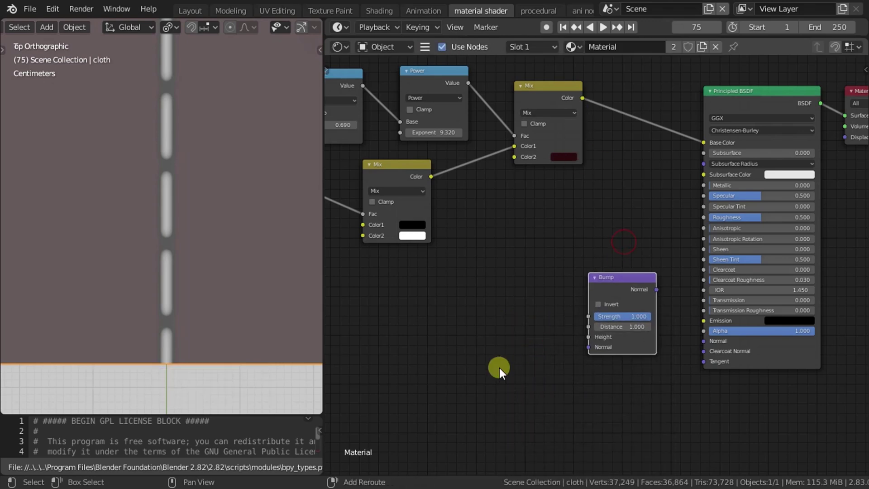
- Add RGB to BW and wire Mix Color → RGB to BW → Bump Height → Principled Normal
key(shift+a)
text(rgb)
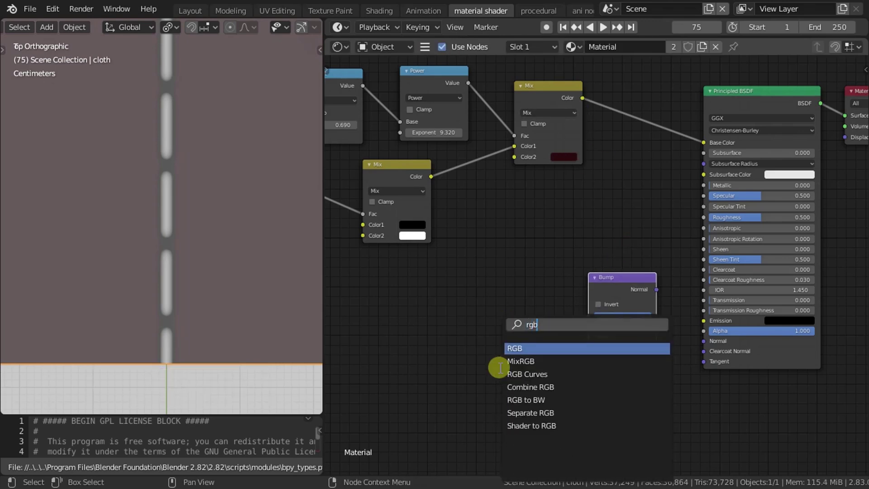
click(533, 399)
click(549, 297)
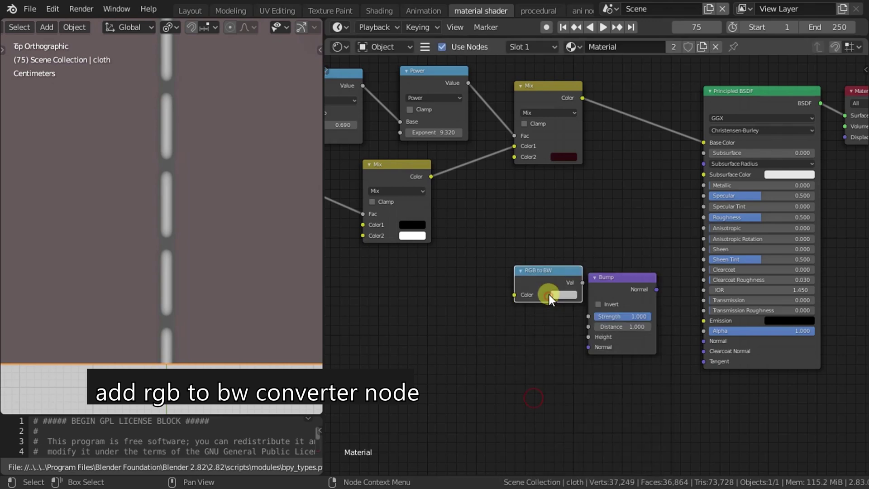
click(534, 339)
mouse_move(561, 135)
alt+right_down()
mouse_move(520, 333)
mouse_move(616, 328)
alt+right_up()
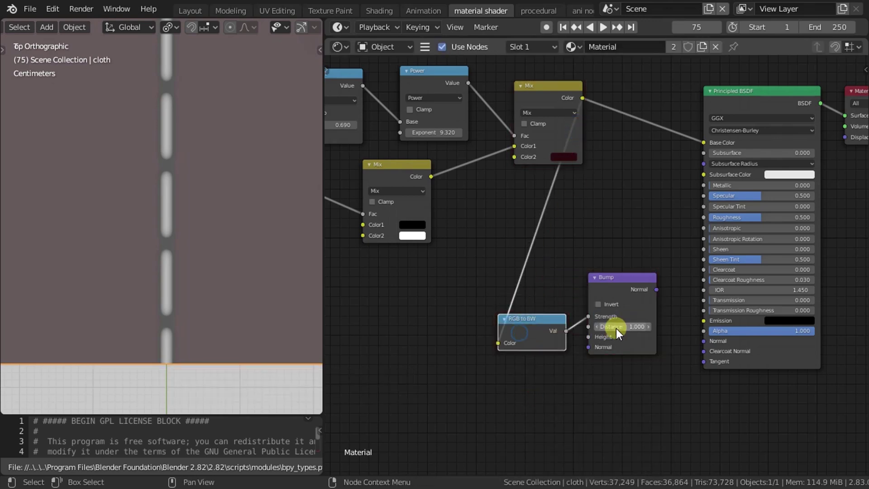
scroll(615, 328, up, 1)
drag(587, 325, 587, 349)
drag(666, 293, 726, 347)
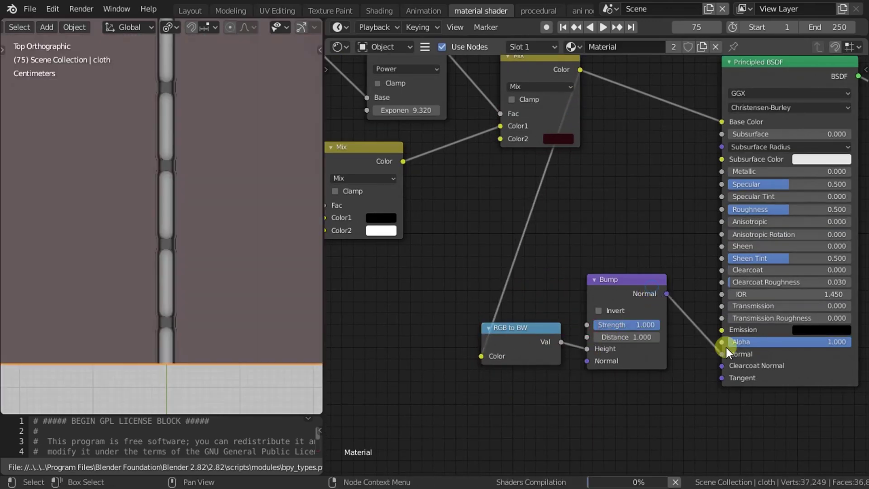
scroll(230, 250, down, 4)
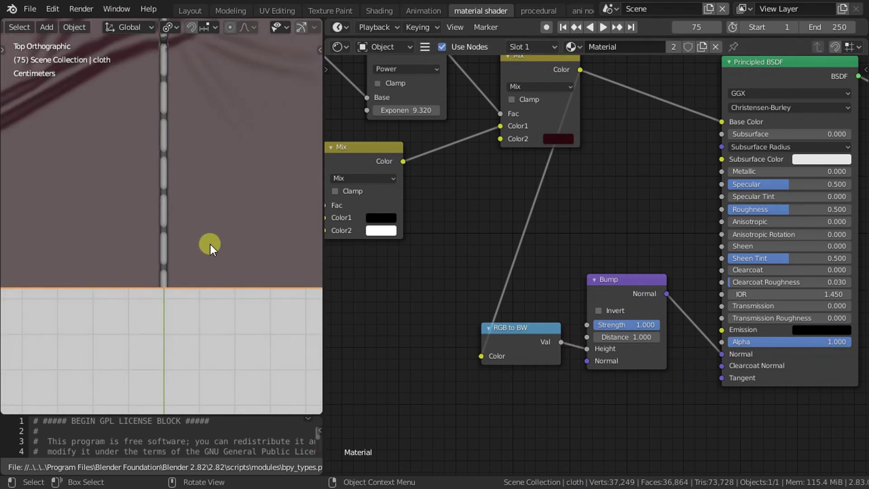
- Raise the Subtract node feeding the Power node from 0.690 to 0.840
scroll(210, 244, up, 2)
scroll(210, 243, up, 3)
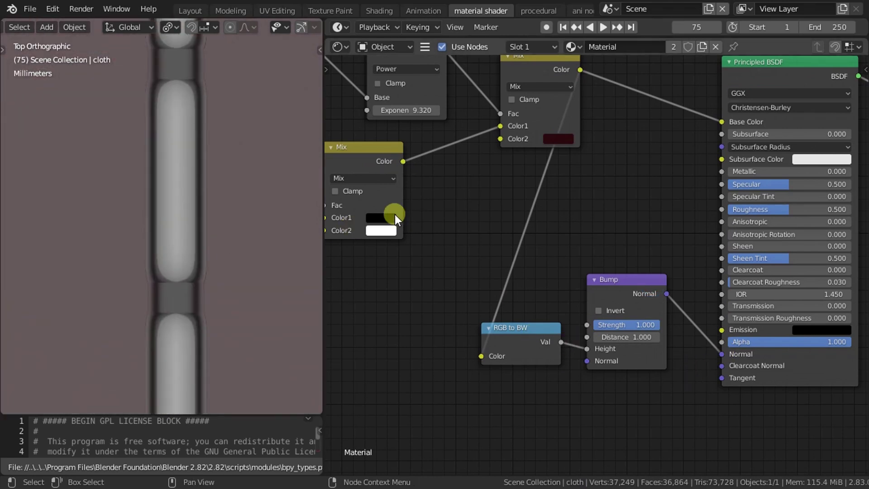
scroll(395, 213, down, 2)
mouse_move(395, 213)
middle_down()
mouse_move(586, 267)
mouse_move(542, 274)
middle_up()
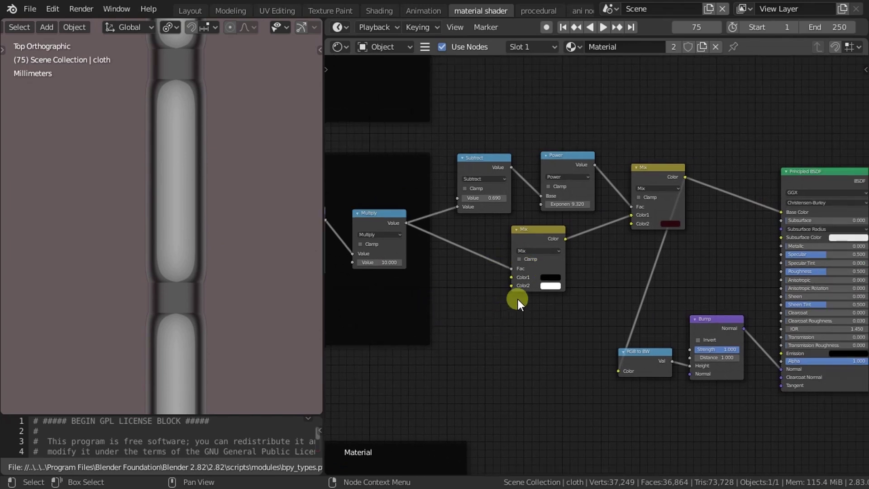
scroll(517, 300, up, 2)
scroll(467, 242, up, 2)
mouse_move(482, 317)
middle_down()
mouse_move(675, 247)
mouse_move(528, 246)
middle_up()
drag(549, 206, 567, 216)
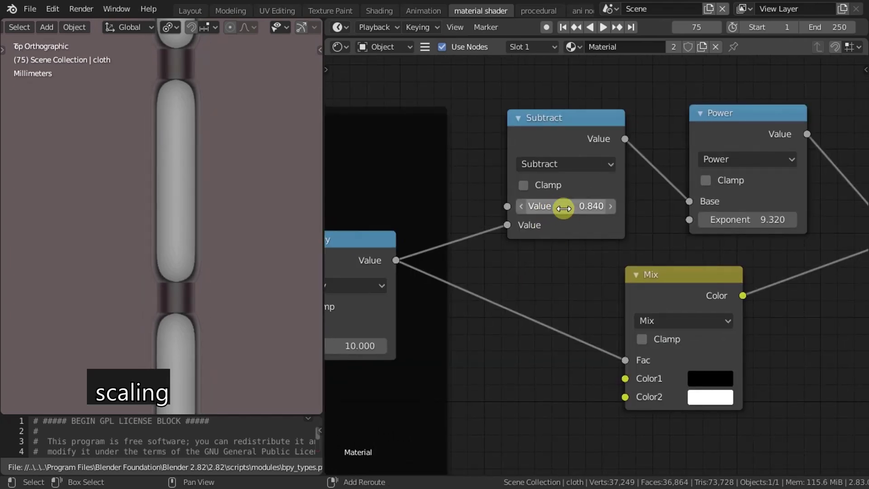
scroll(219, 275, down, 3)
- Hide viewport overlays and orbit around the cloth to inspect the raised stitches
mouse_move(219, 275)
middle_down()
mouse_move(204, 241)
mouse_move(181, 262)
mouse_move(172, 192)
mouse_move(170, 251)
mouse_move(159, 246)
mouse_move(162, 222)
middle_up()
scroll(180, 265, down, 3)
scroll(303, 29, down, 1)
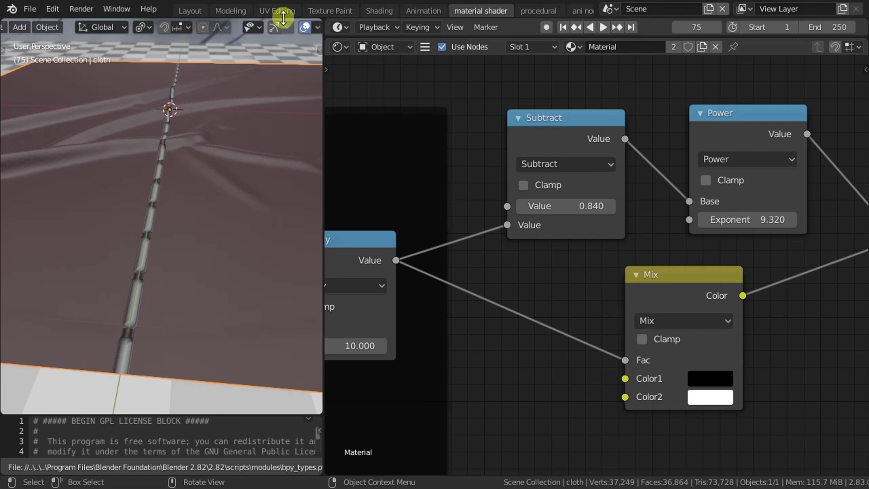
scroll(278, 32, down, 1)
click(275, 25)
scroll(147, 260, up, 3)
middle_drag(147, 260, 134, 264)
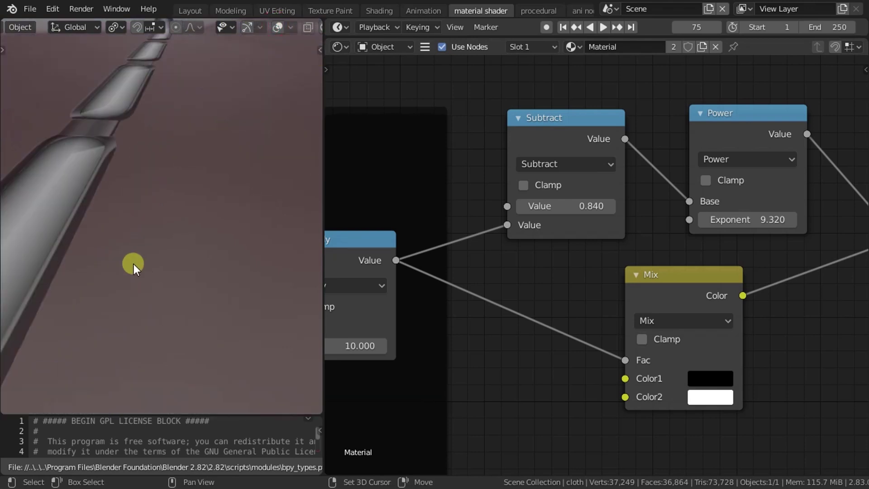
scroll(154, 254, up, 3)
scroll(154, 255, down, 3)
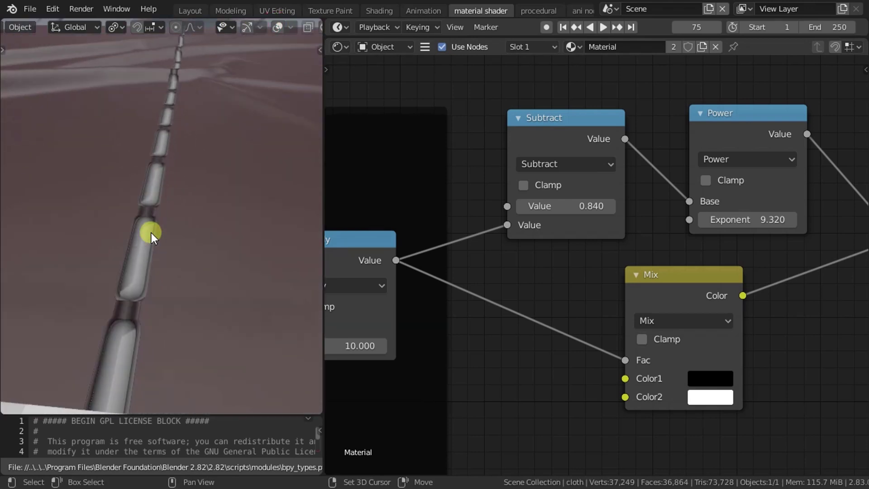
mouse_move(151, 233)
middle_down()
mouse_move(155, 306)
mouse_move(152, 273)
mouse_move(88, 284)
mouse_move(119, 289)
middle_up()
scroll(153, 274, down, 2)
scroll(527, 265, down, 2)
mouse_move(527, 265)
middle_down()
mouse_move(496, 281)
mouse_move(602, 316)
mouse_move(651, 310)
mouse_move(624, 343)
middle_up()
- Set the Scale node's factor to 2.500 after trying larger values
scroll(548, 300, down, 1)
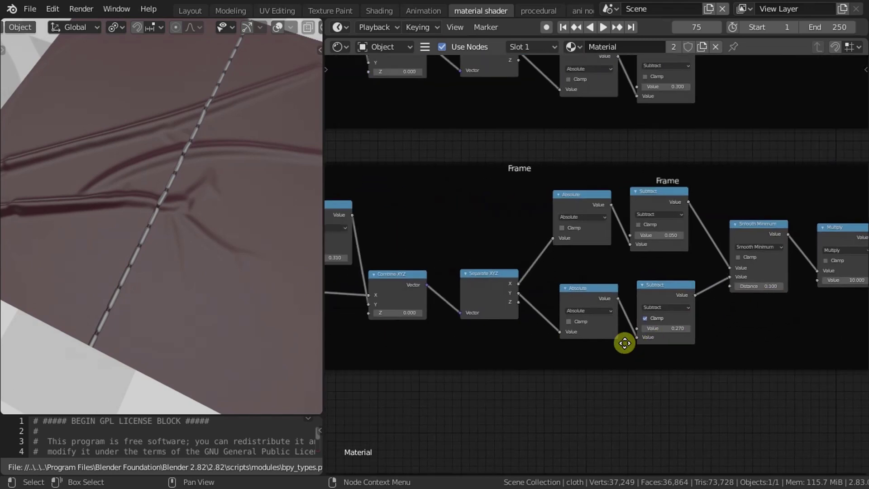
middle_drag(501, 336, 610, 311)
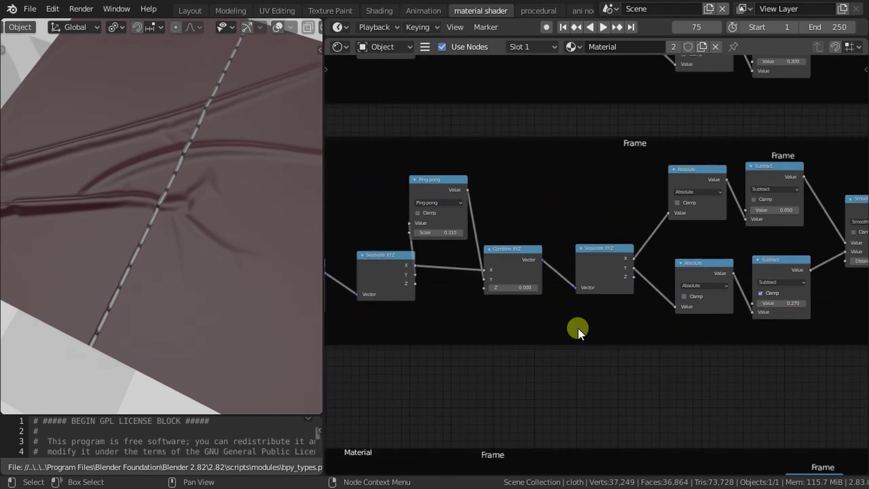
scroll(500, 281, up, 2)
mouse_move(501, 280)
middle_down()
mouse_move(569, 276)
mouse_move(539, 295)
middle_up()
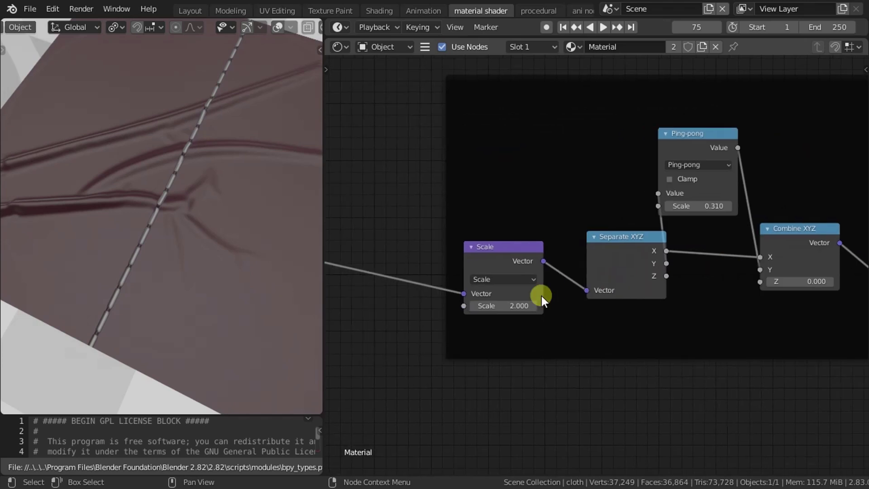
drag(511, 304, 535, 313)
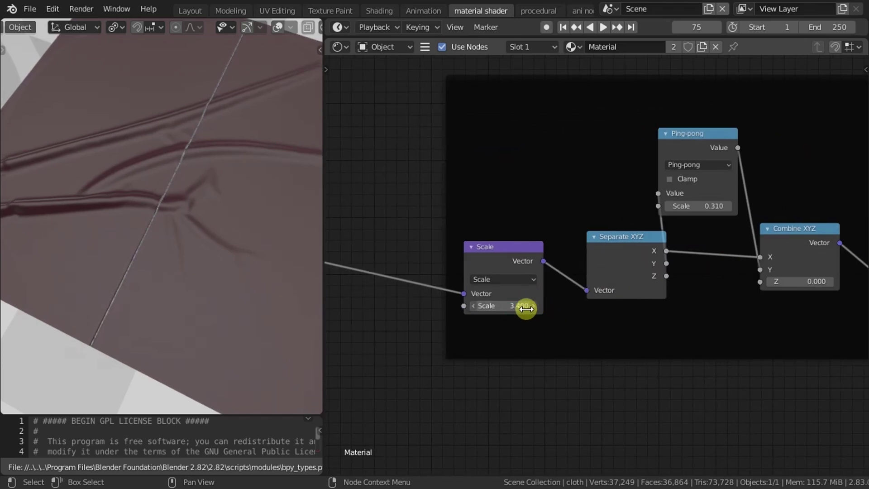
drag(525, 308, 512, 304)
- Move the Scale node further left within its frame
scroll(610, 357, down, 2)
middle_drag(553, 355, 478, 347)
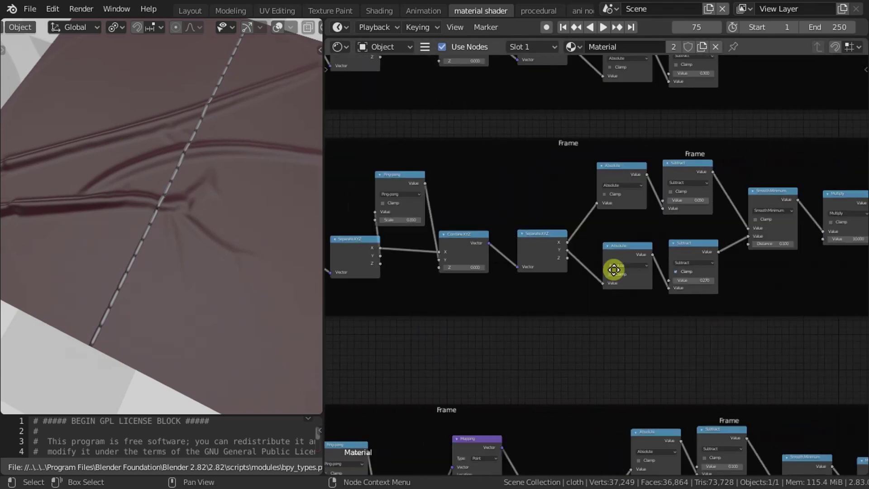
middle_drag(444, 329, 619, 310)
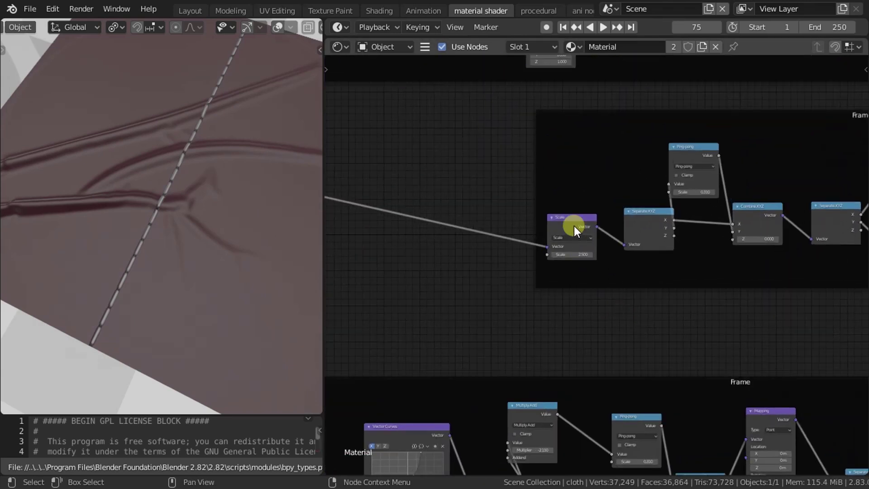
drag(574, 226, 519, 268)
middle_drag(519, 268, 653, 229)
drag(633, 223, 485, 264)
- Duplicate the Scale node and turn the copy into a Fraction vector node
key(shift+a)
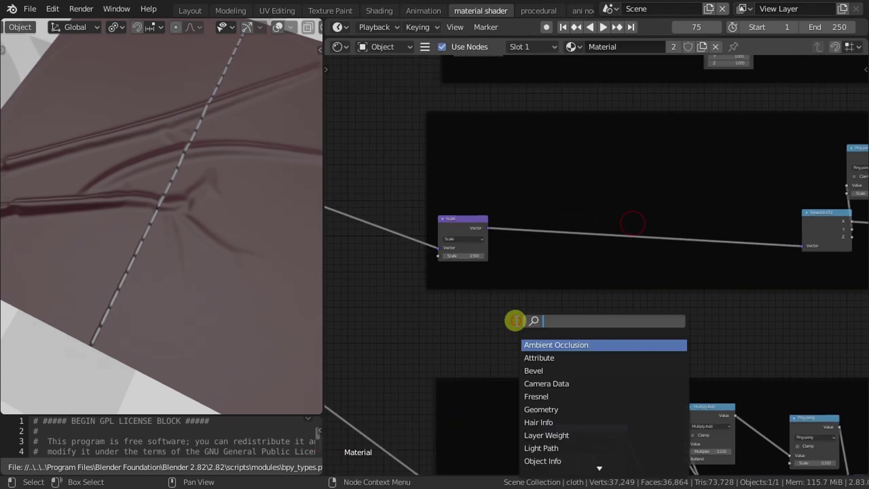
key(shift+d)
click(535, 144)
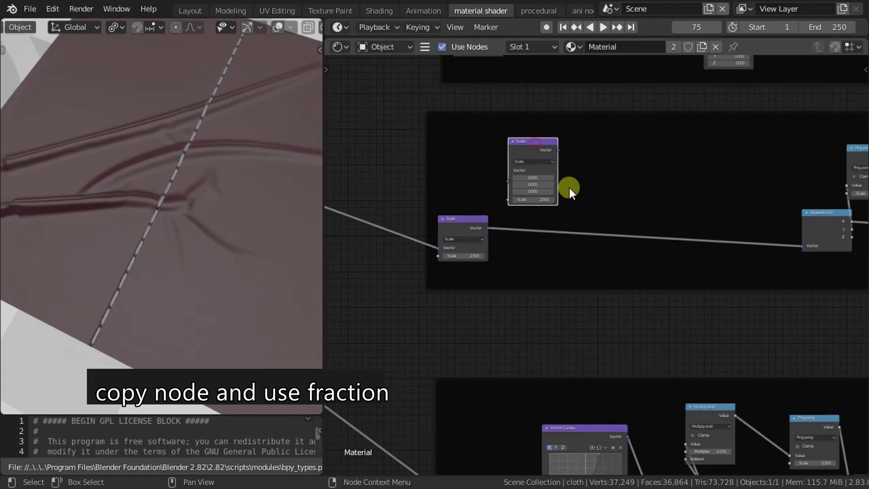
scroll(520, 181, up, 2)
click(481, 142)
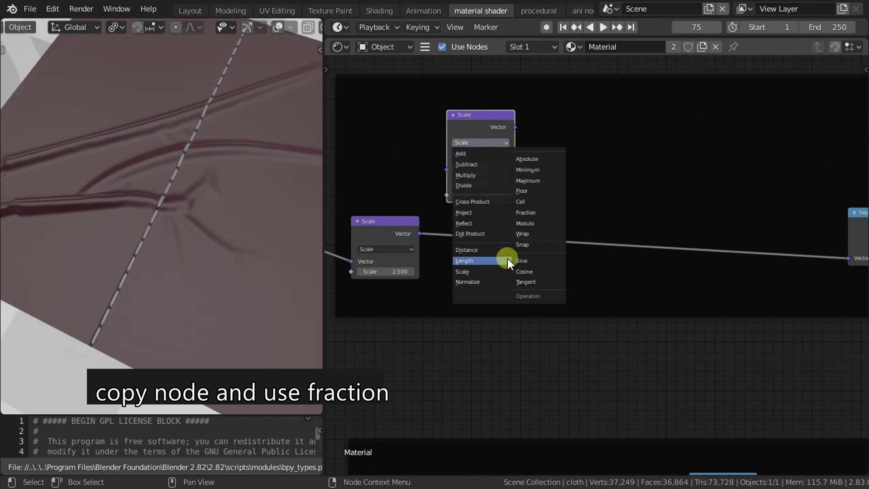
click(530, 212)
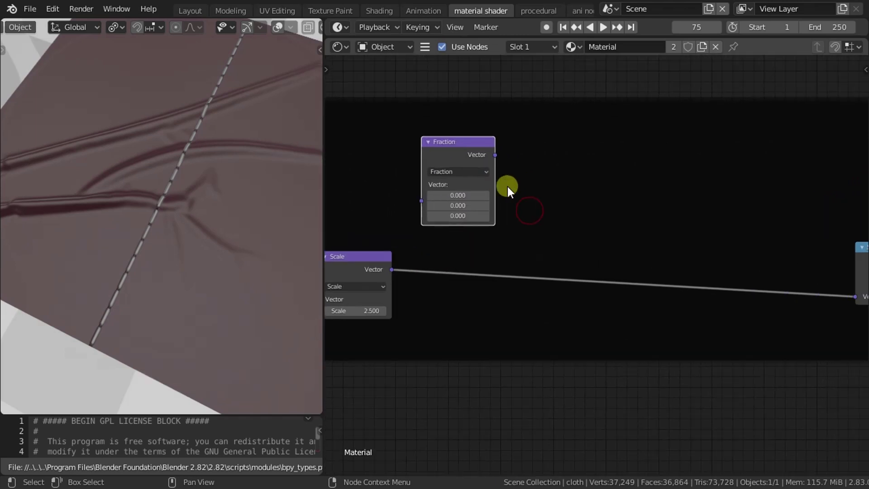
scroll(470, 158, up, 1)
drag(436, 127, 454, 142)
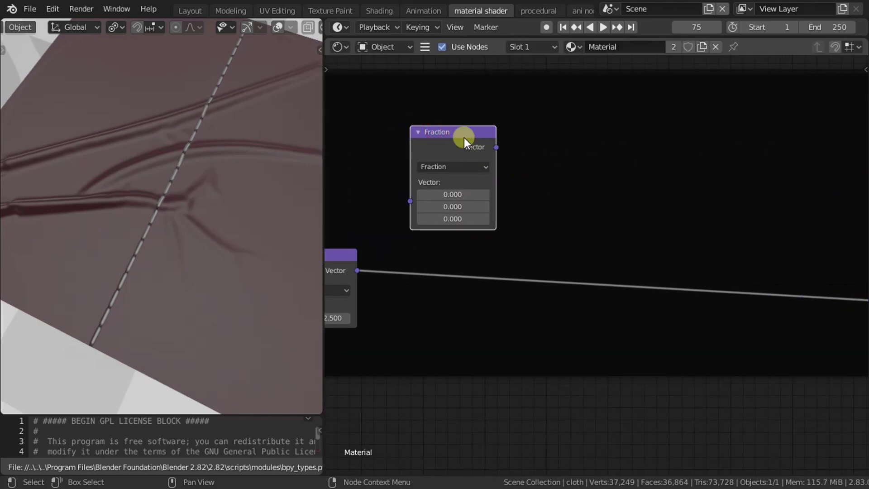
- Add Subtract 0.5 and Multiply 2 vector nodes duplicated from the Fraction node
key(shift+d)
click(580, 142)
click(571, 157)
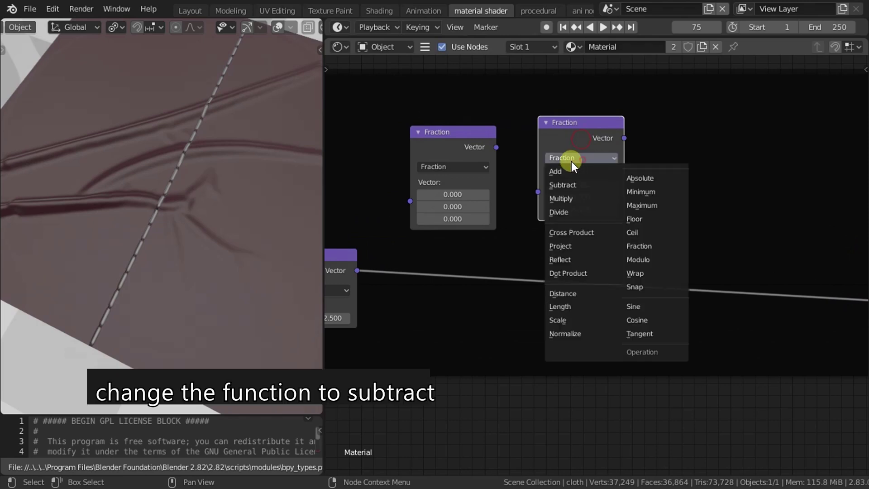
click(592, 185)
key(shift+d)
click(712, 142)
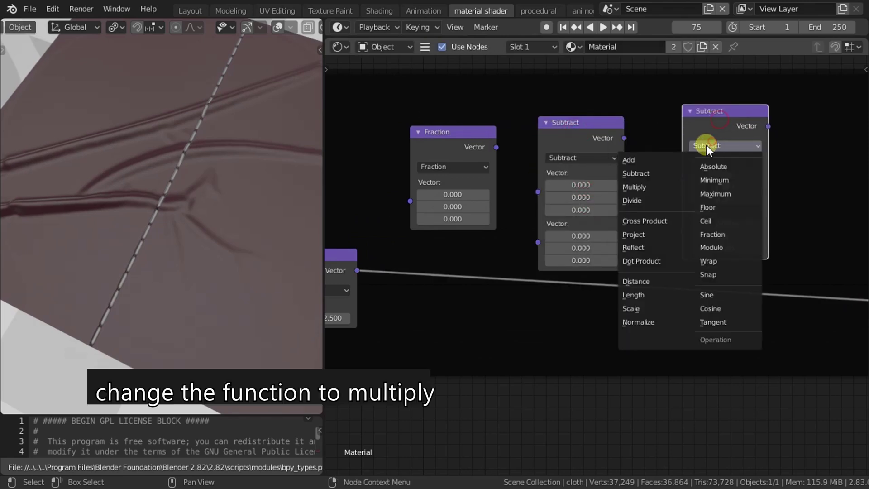
click(648, 189)
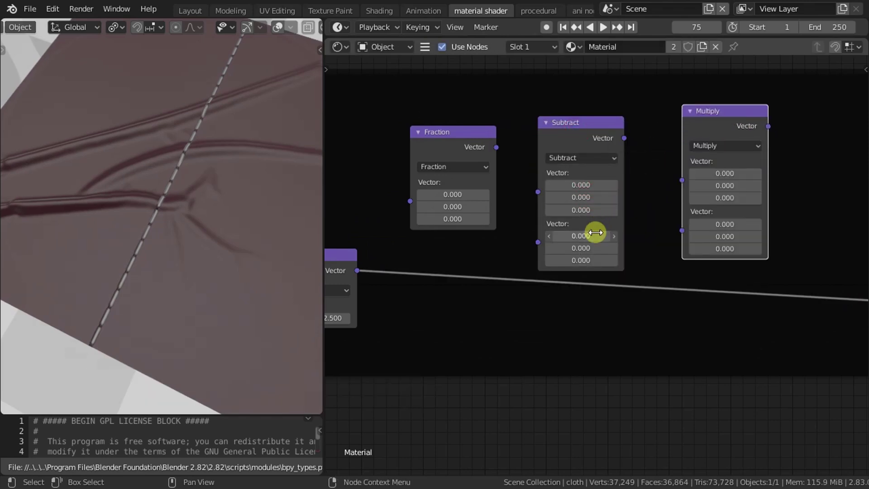
click(598, 232)
text(.5)
text(0.500)
key(Return)
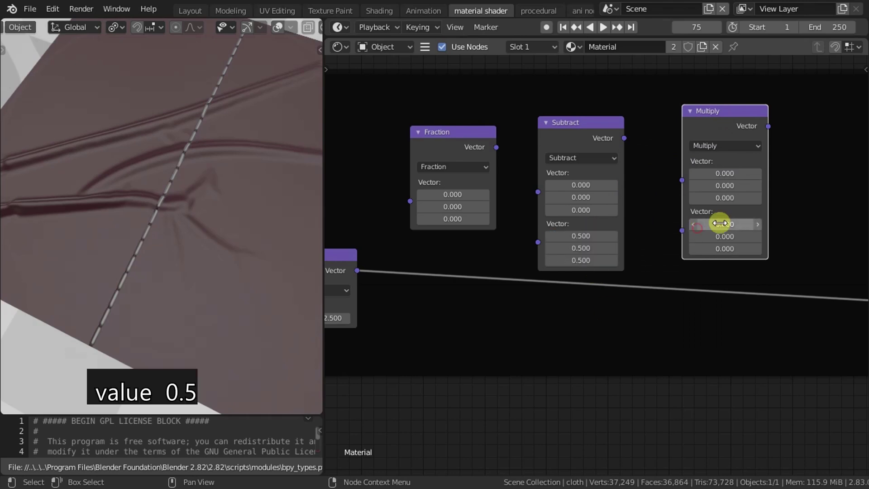
drag(719, 223, 733, 281)
text(2)
key(Return)
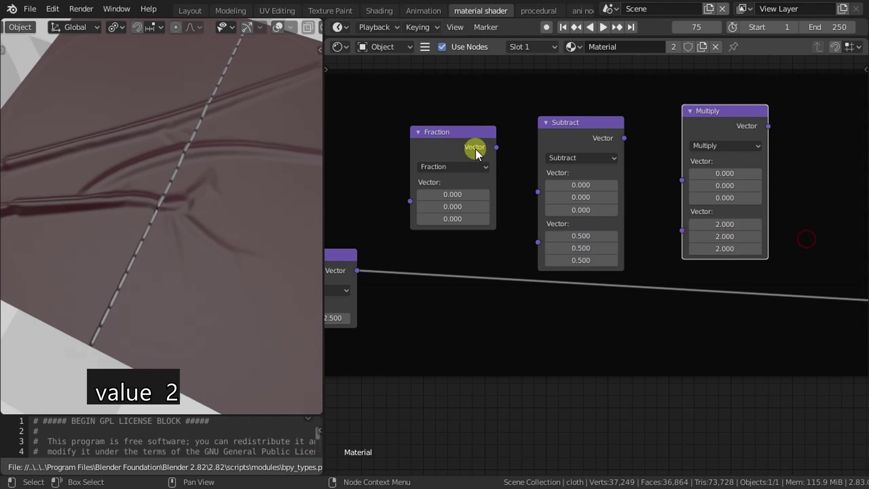
- Link Scale → Fraction → Subtract → Multiply into the Separate XYZ Vector input
middle_drag(448, 170, 471, 167)
mouse_move(376, 275)
alt+right_down()
mouse_move(517, 188)
mouse_move(739, 184)
alt+right_up()
key(Home)
middle_drag(665, 194, 591, 190)
drag(609, 151, 674, 256)
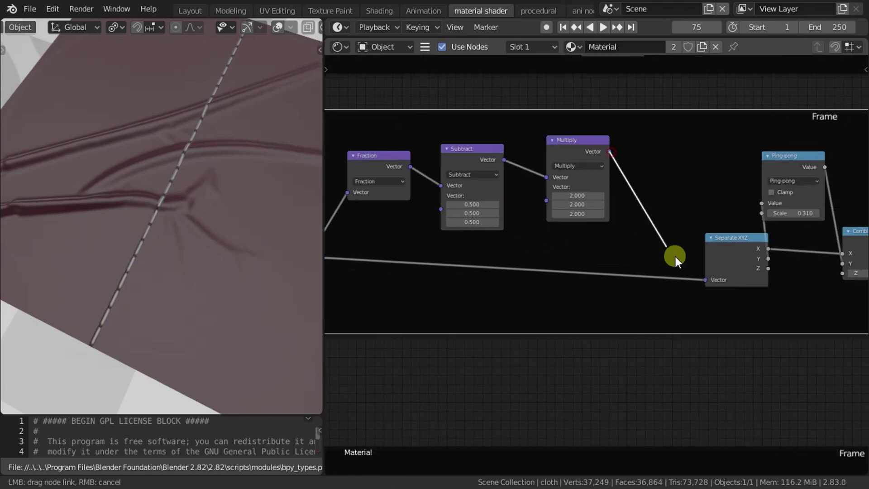
drag(704, 282, 704, 280)
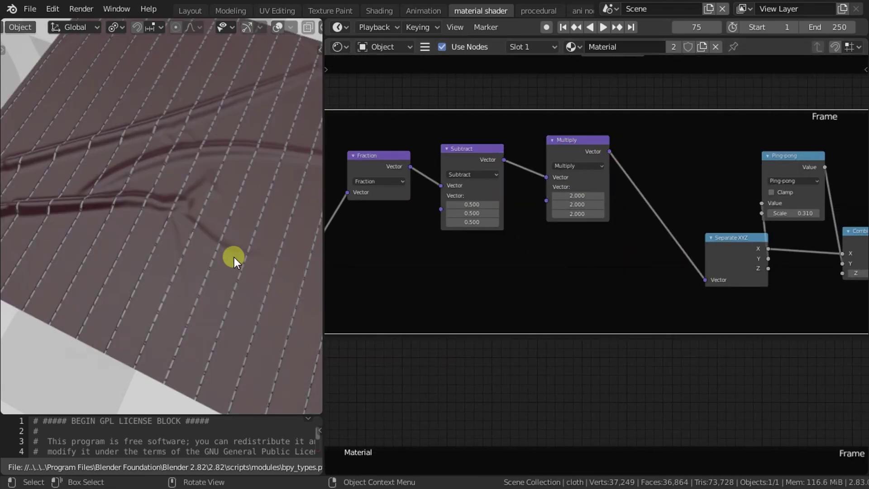
- Set the Scale node's vector Scale to 2.360
scroll(235, 257, up, 5)
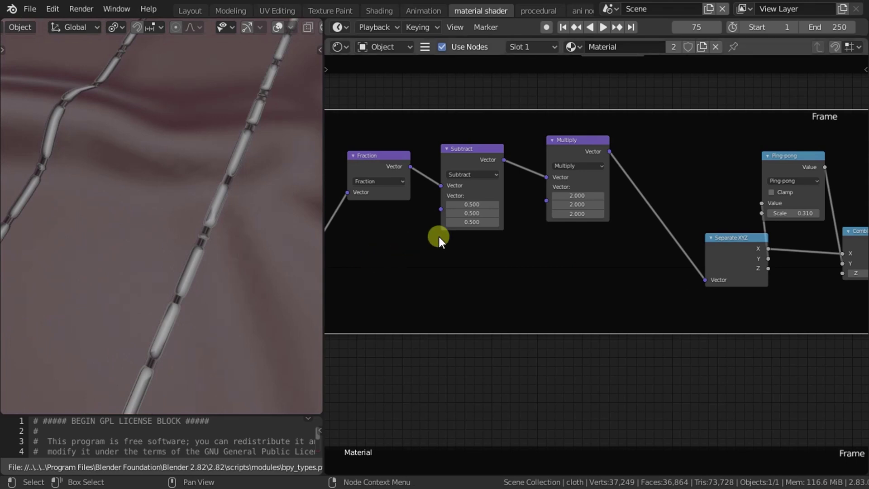
scroll(542, 254, down, 2)
middle_drag(465, 279, 611, 276)
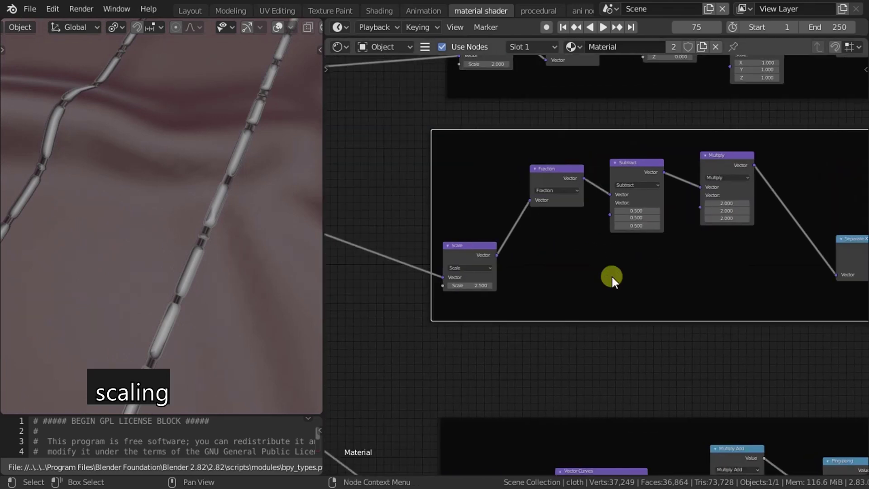
scroll(447, 301, up, 3)
drag(441, 292, 428, 289)
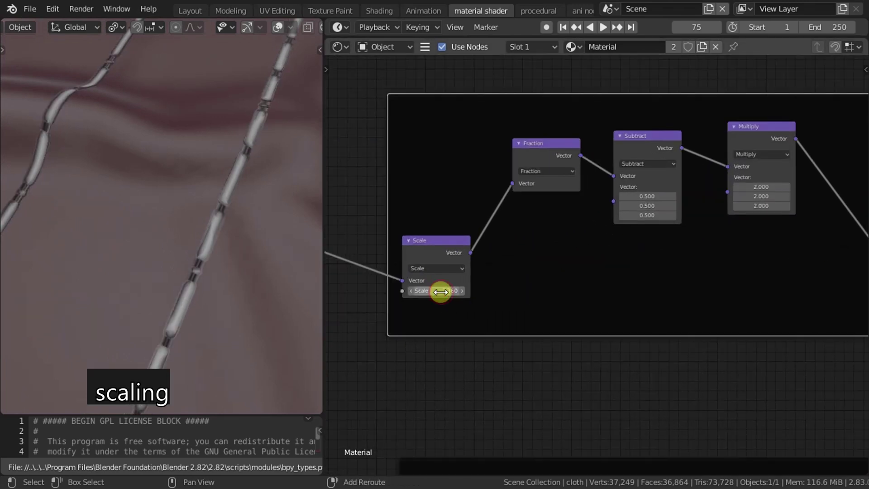
- Lower the Ping-pong Scale from 0.310 to 0.25, trying 0.5 first
scroll(230, 207, up, 2)
scroll(230, 207, up, 3)
scroll(229, 207, up, 3)
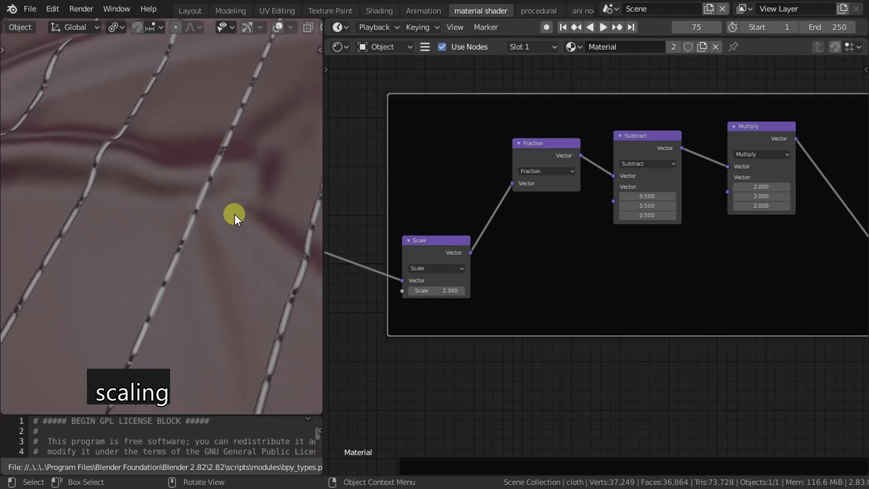
scroll(661, 272, down, 3)
scroll(588, 270, up, 1)
scroll(588, 270, up, 2)
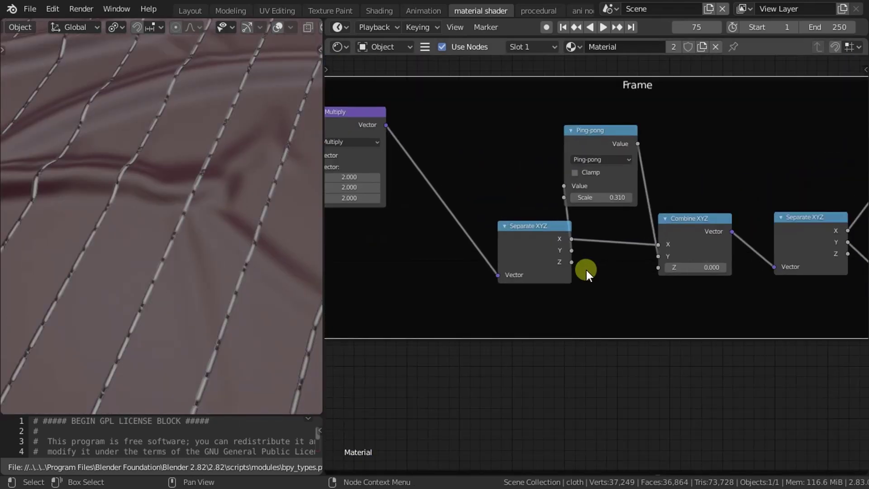
scroll(585, 270, up, 1)
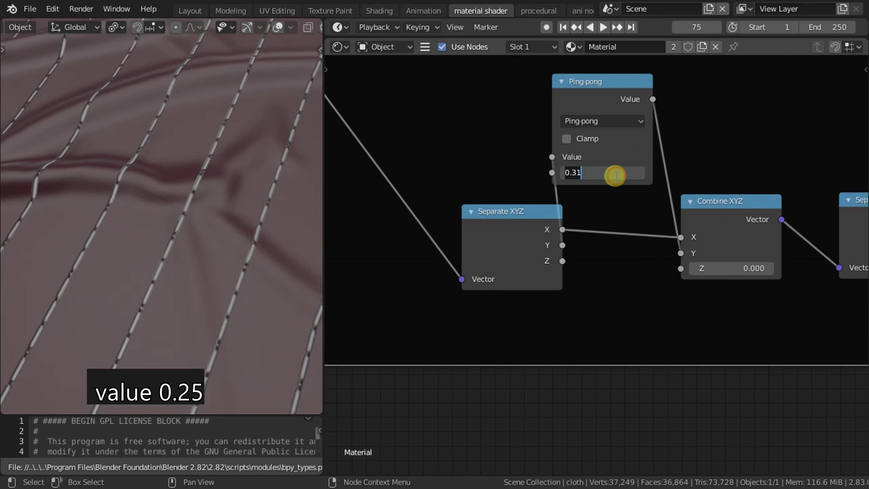
text(.5)
key(Return)
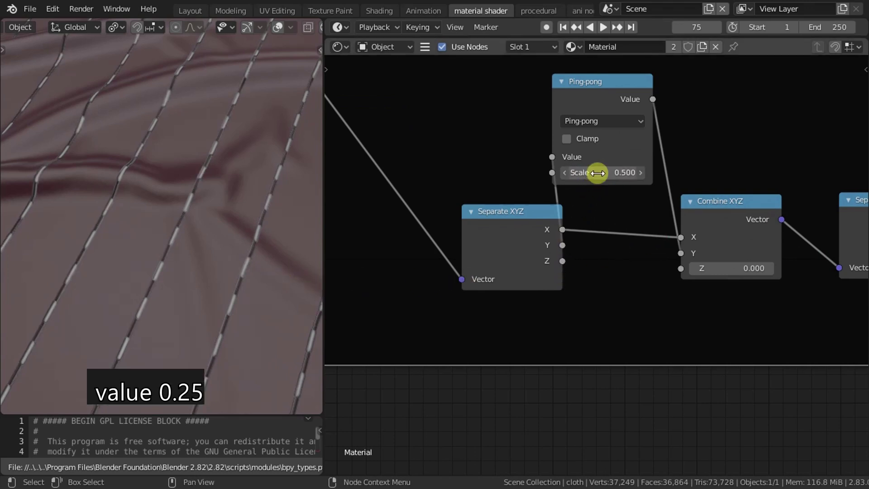
text(0.250)
key(Return)
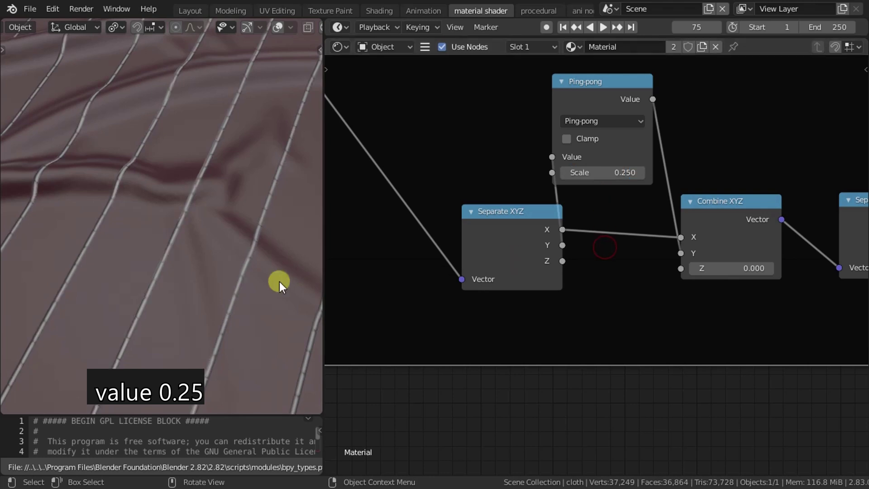
scroll(243, 282, up, 3)
scroll(244, 281, up, 2)
scroll(232, 274, up, 2)
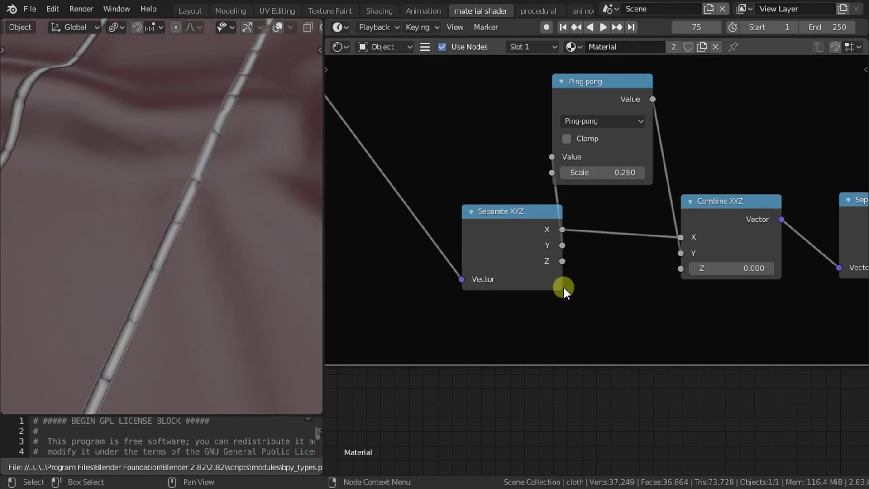
- Lower the clamped Subtract node's Value to 0.200
scroll(724, 298, down, 3)
scroll(655, 291, up, 1)
scroll(655, 291, up, 2)
middle_drag(656, 291, 496, 297)
ctrl+scroll(502, 303, down, 3)
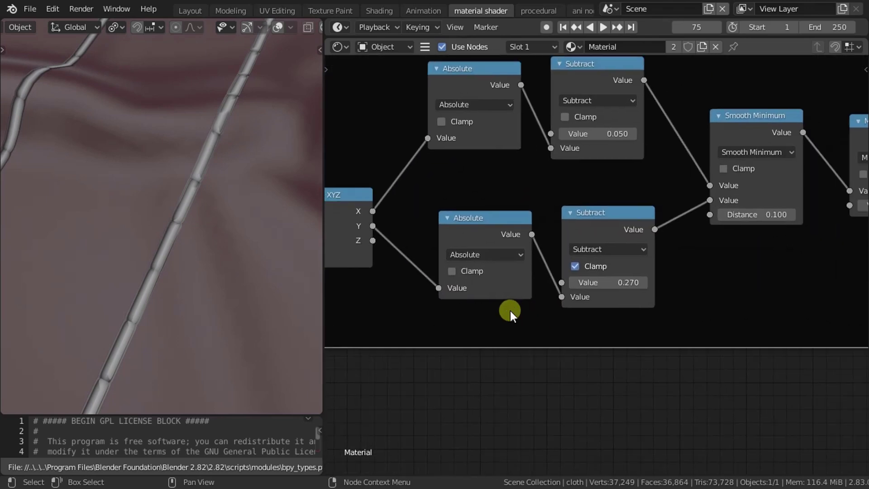
scroll(592, 295, up, 2)
mouse_move(598, 288)
mouse_down()
mouse_move(607, 288)
mouse_move(599, 289)
mouse_up()
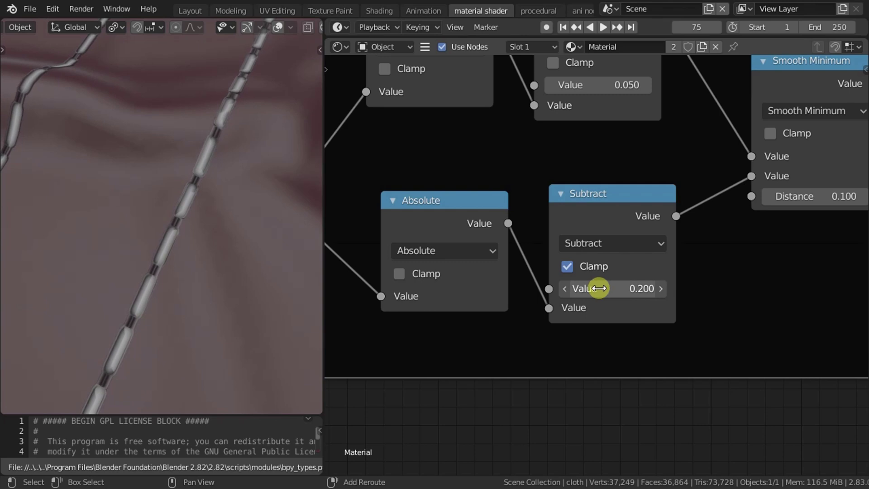
- Set the Scale node's vector Scale to 1.5
scroll(204, 257, down, 4)
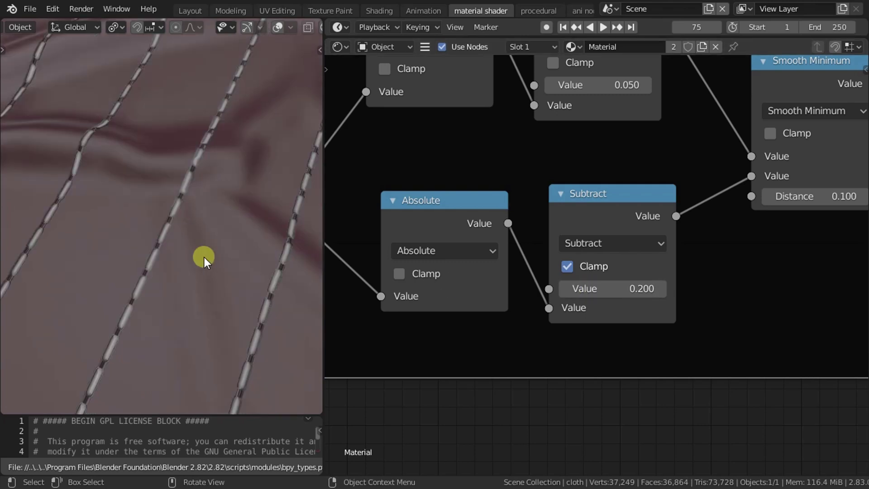
scroll(205, 257, up, 5)
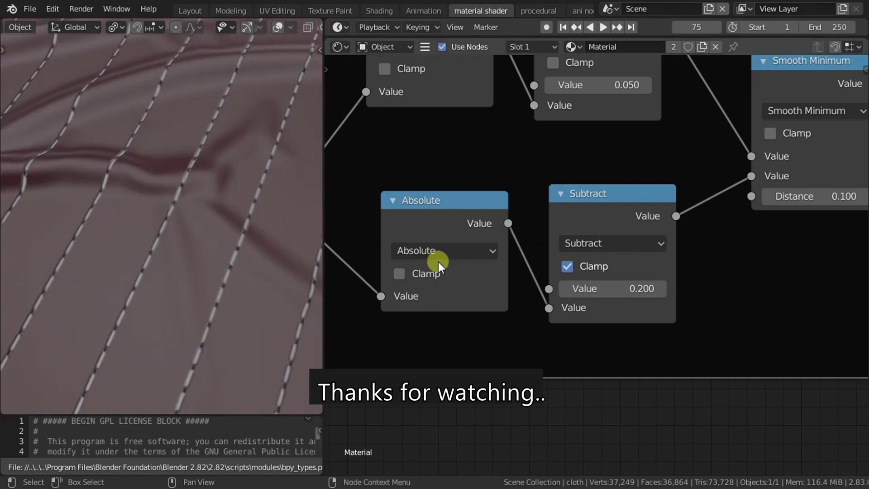
scroll(438, 261, down, 4)
scroll(438, 273, up, 3)
mouse_move(438, 273)
middle_down()
mouse_move(713, 307)
mouse_move(699, 325)
middle_up()
mouse_move(497, 314)
middle_down()
mouse_move(665, 290)
mouse_move(684, 280)
middle_up()
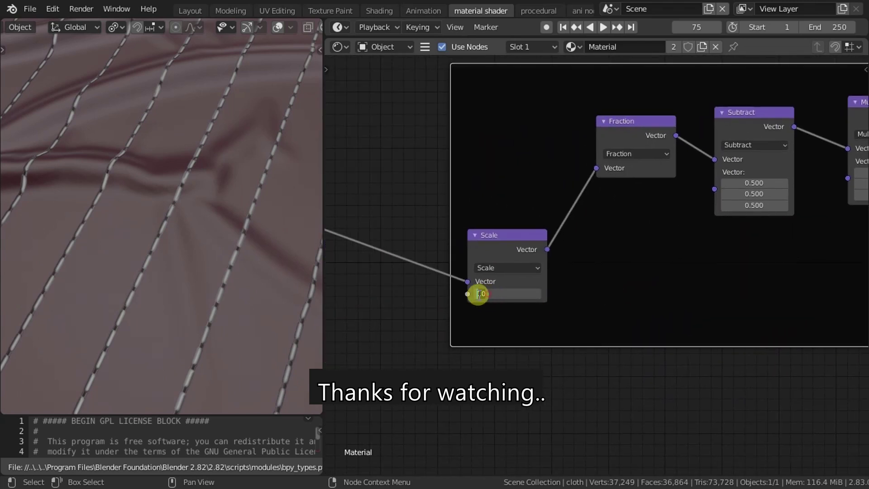
text(1.500)
key(Return)
scroll(161, 269, down, 3)
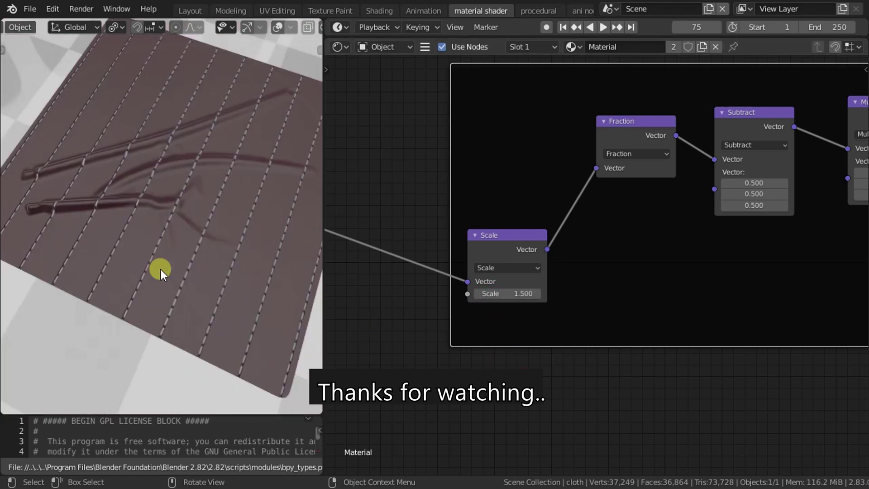
scroll(161, 269, up, 2)
- Orbit the viewport to inspect the stitches from different angles
middle_drag(161, 270, 224, 227)
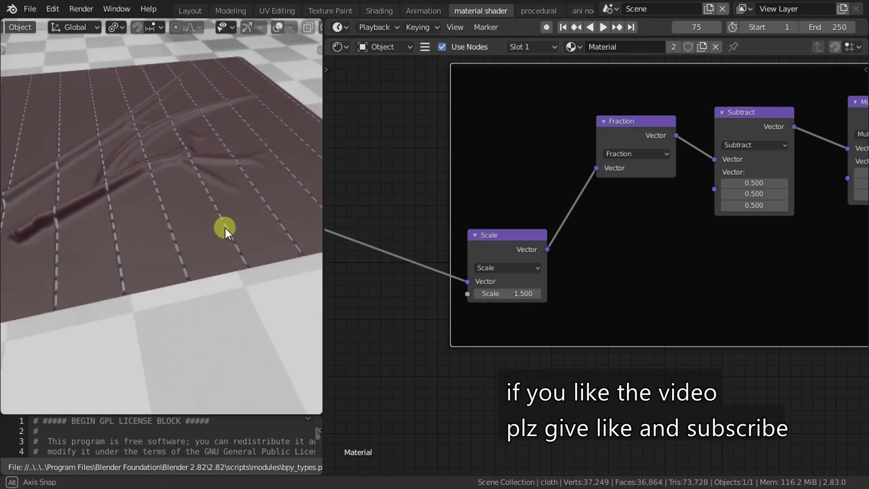
scroll(205, 274, up, 2)
scroll(148, 257, up, 2)
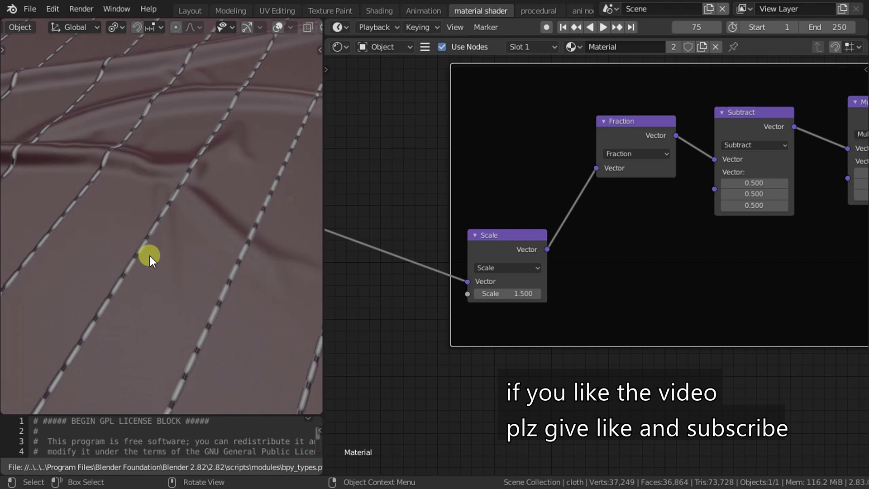
scroll(153, 254, down, 2)
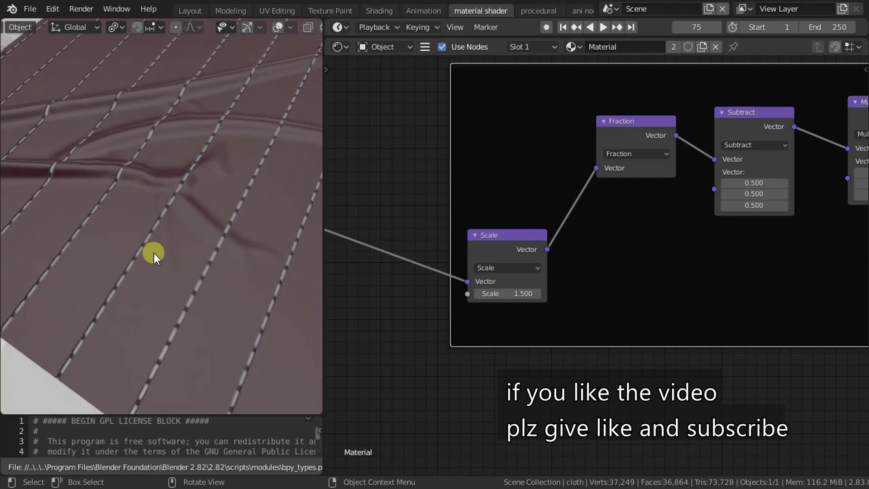
mouse_move(156, 254)
middle_down()
mouse_move(135, 264)
mouse_move(180, 243)
mouse_move(210, 267)
mouse_move(189, 298)
mouse_move(155, 276)
mouse_move(213, 278)
mouse_move(150, 267)
mouse_move(237, 129)
middle_up()
- Open the Layout workspace, then orbit and pan around the dark red stitched cloth
click(202, 12)
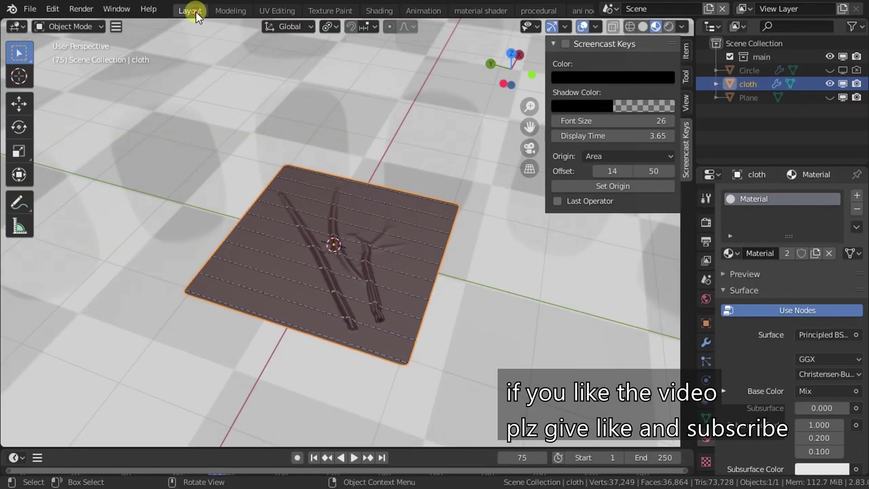
mouse_move(229, 227)
middle_down()
mouse_move(271, 227)
mouse_move(272, 270)
mouse_move(330, 257)
middle_up()
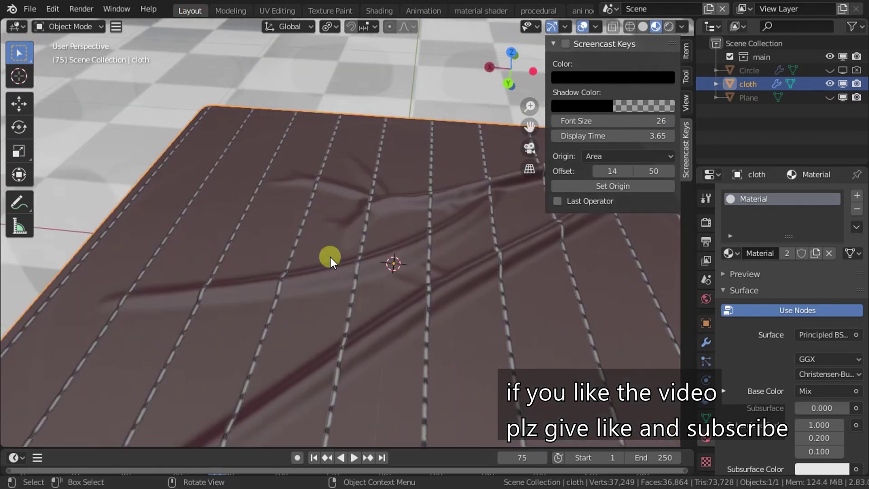
mouse_move(419, 261)
shift+middle_down()
mouse_move(348, 194)
mouse_move(351, 239)
mouse_move(336, 230)
shift+middle_up()
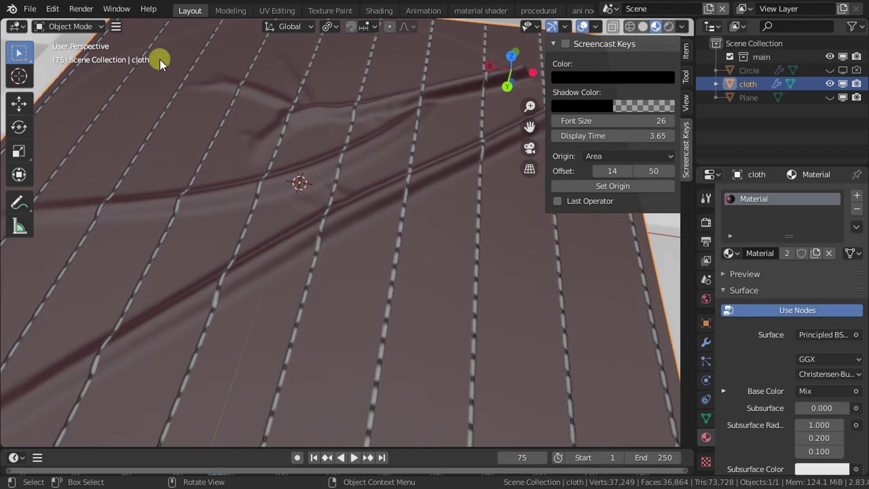